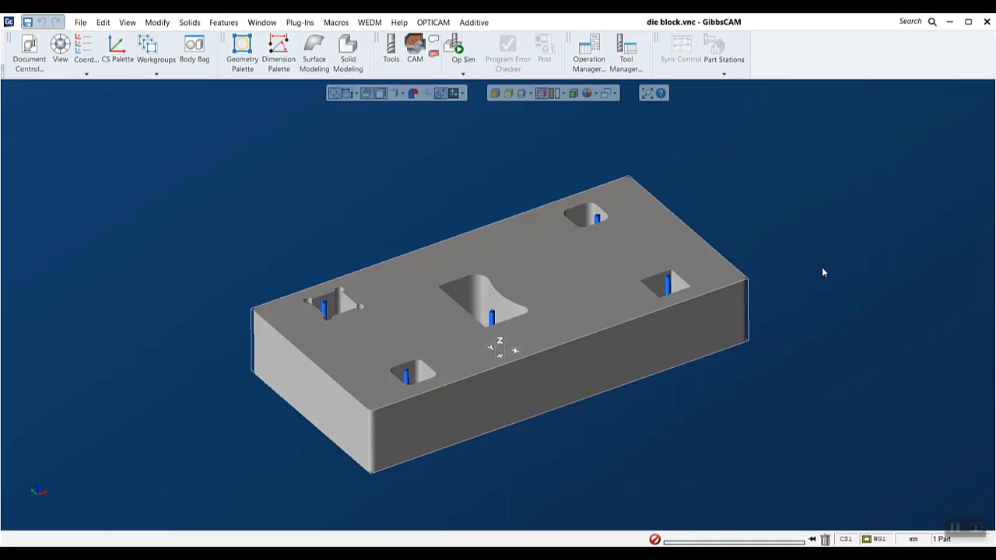
- Look up the OptiCAM EDM plug-in in the Plug-In Manager and check the availability of the OPTICAM commands
{"action": "left_click", "coordinate": [433, 22]}
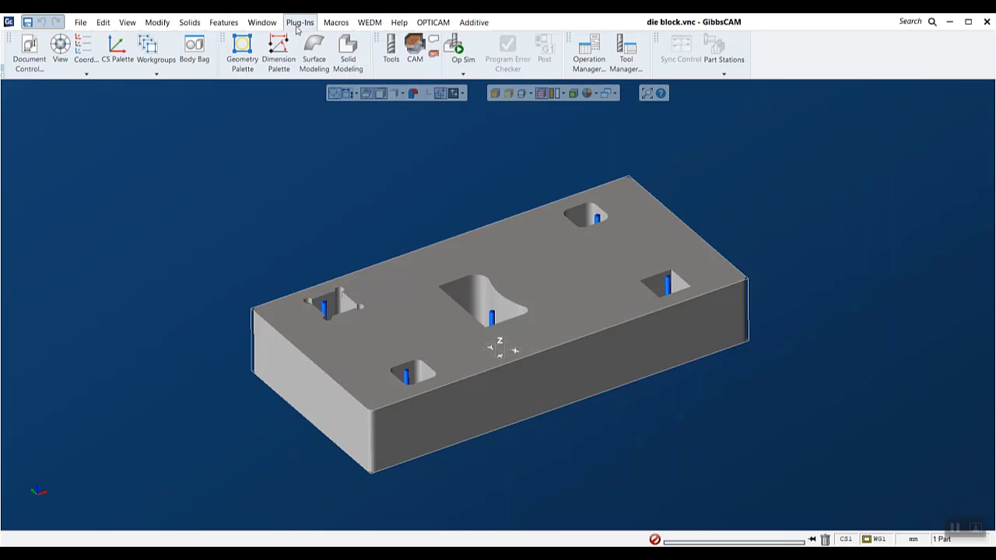
{"action": "mouse_move", "coordinate": [471, 28]}
{"action": "mouse_move", "coordinate": [436, 23]}
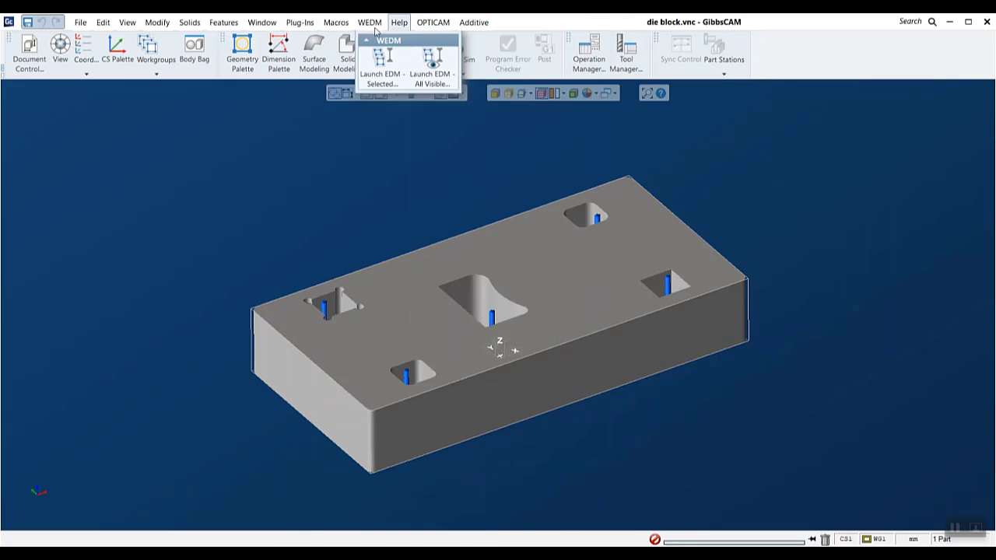
{"action": "mouse_move", "coordinate": [300, 25]}
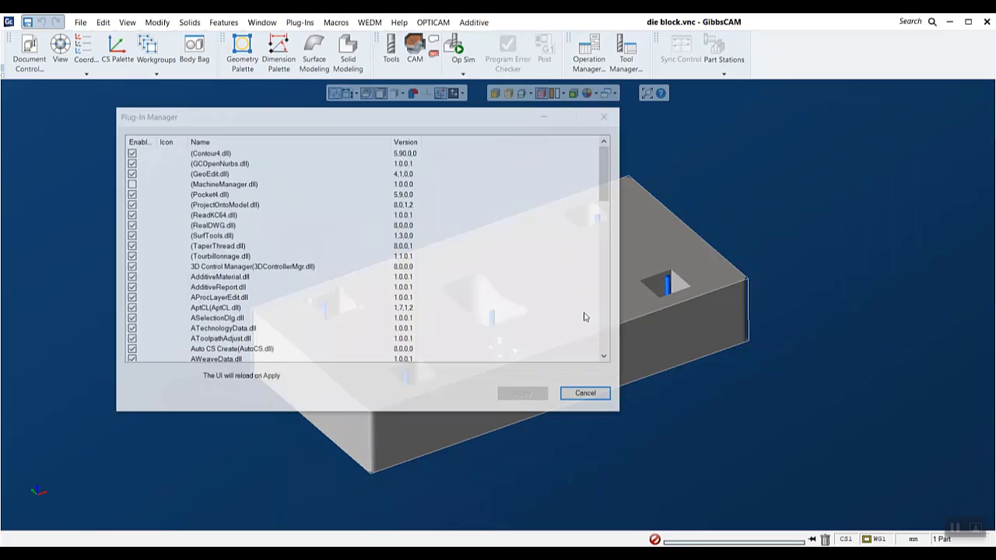
{"action": "scroll", "coordinate": [305, 234], "scroll_direction": "down", "scroll_amount": 10}
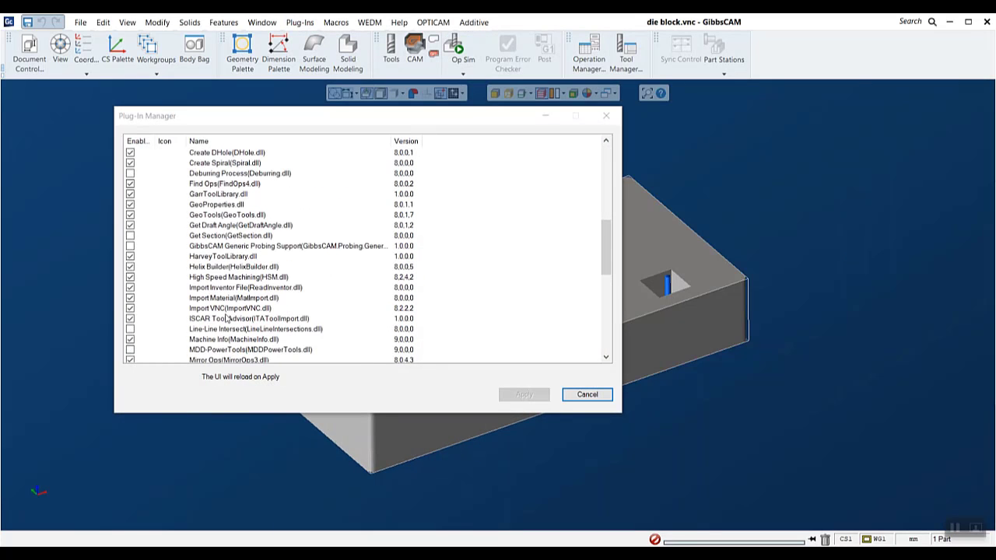
{"action": "scroll", "coordinate": [191, 277], "scroll_direction": "down", "scroll_amount": 4}
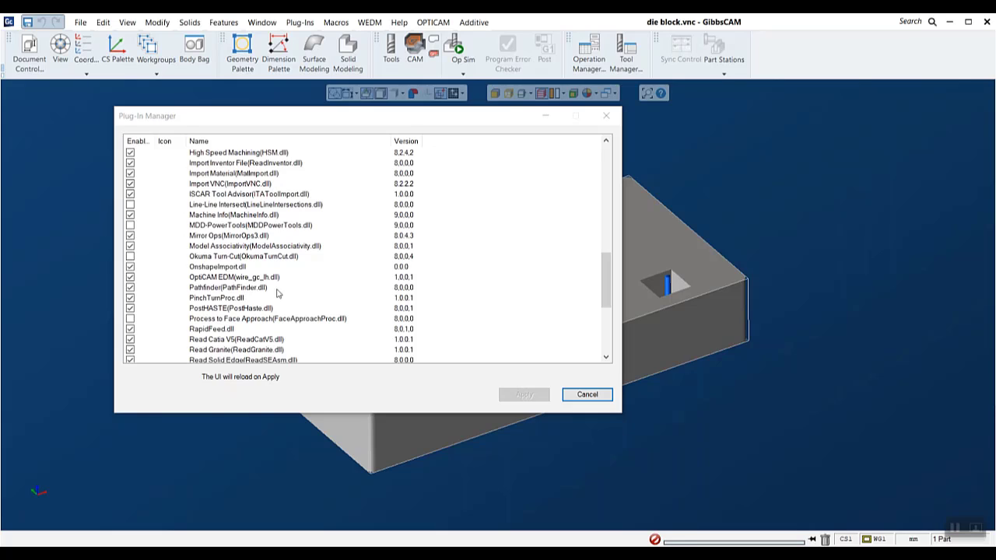
{"action": "left_click", "coordinate": [587, 395]}
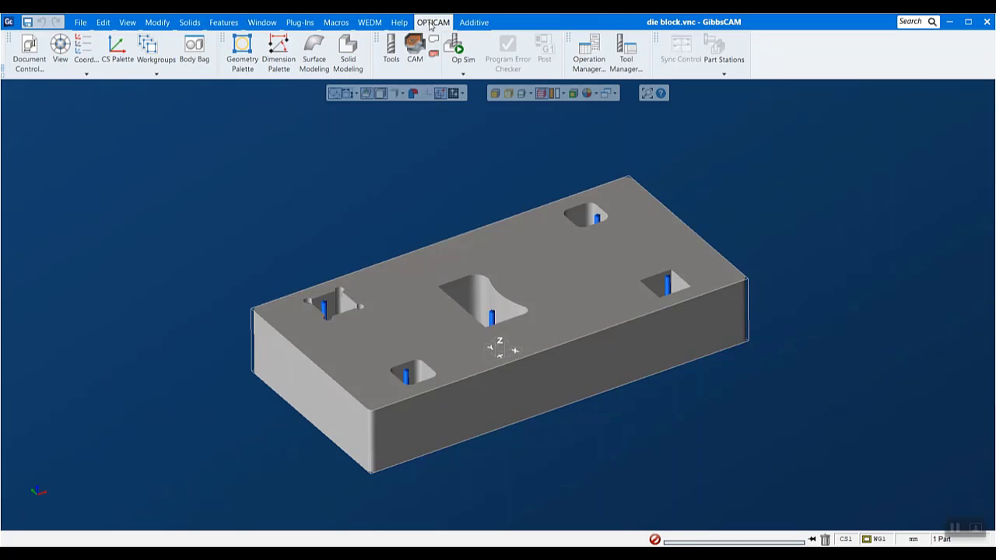
{"action": "left_click", "coordinate": [432, 23]}
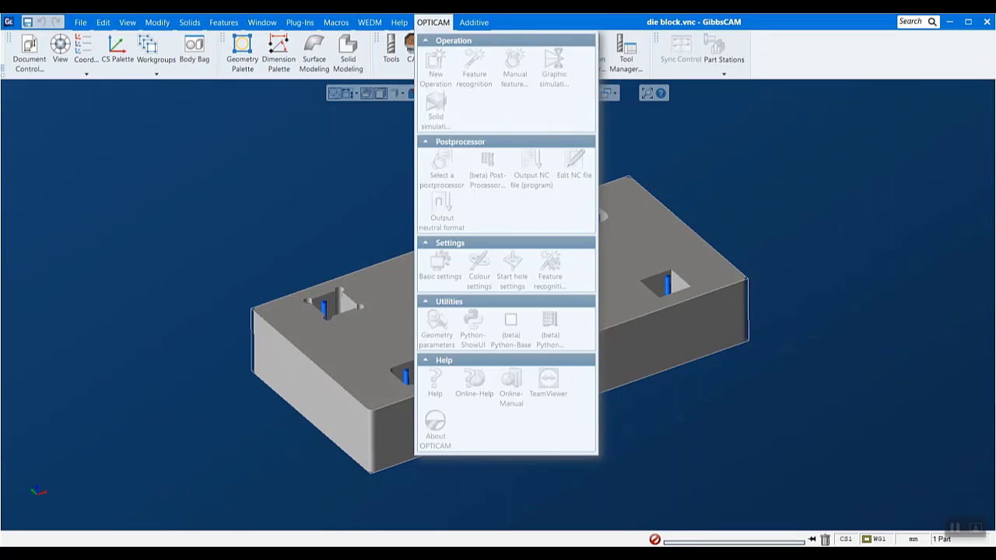
{"action": "left_click", "coordinate": [816, 282]}
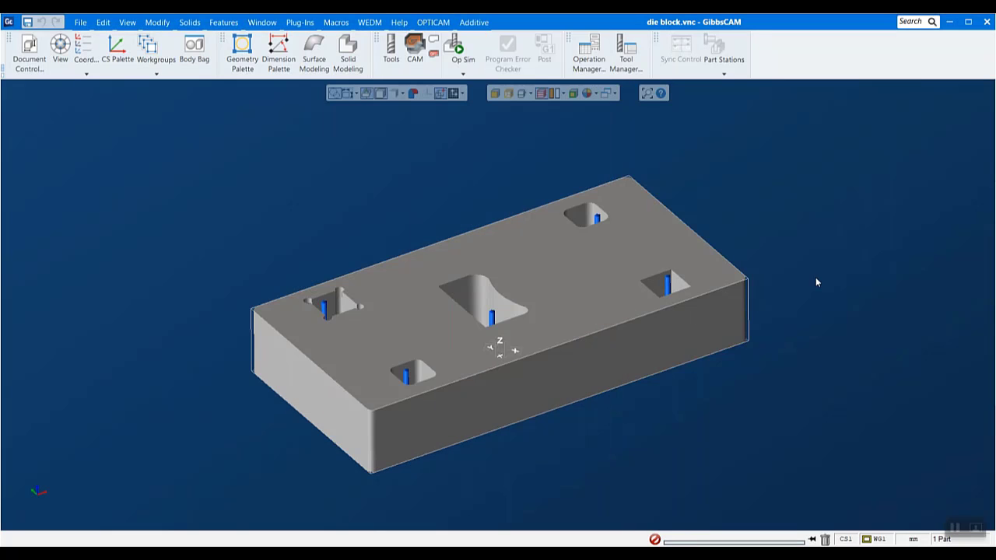
- Change the part's machine type to Vertical Wire EDM in the document settings
{"action": "left_click", "coordinate": [29, 54]}
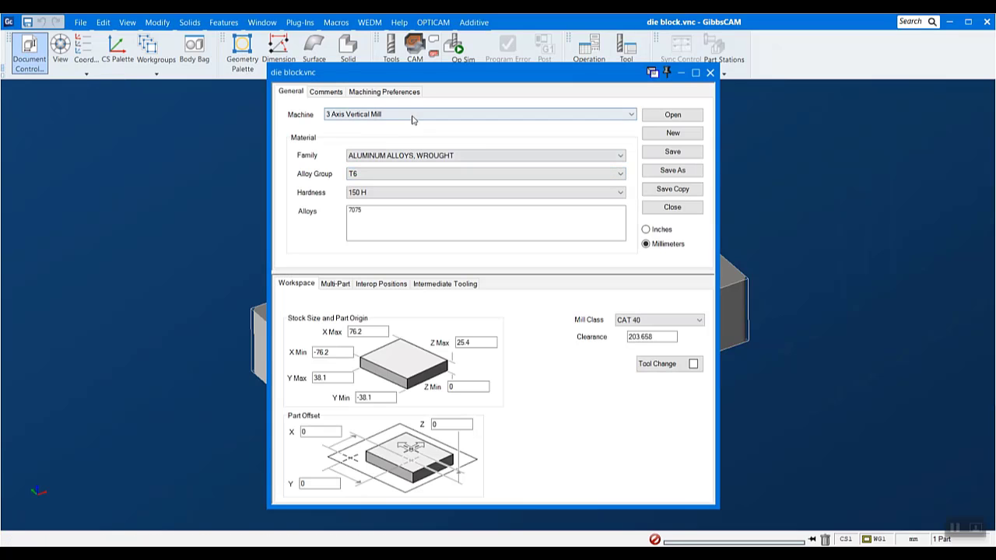
{"action": "left_click", "coordinate": [526, 115]}
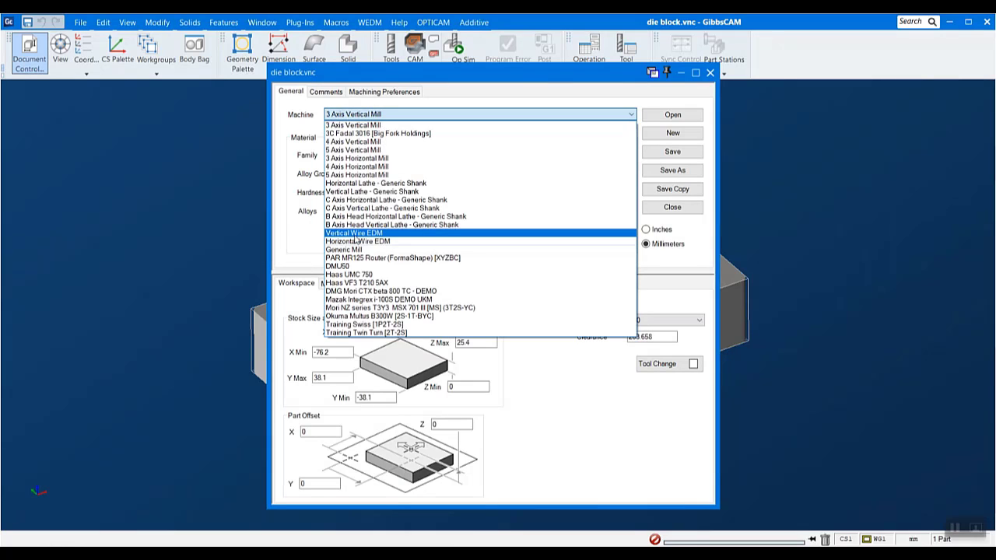
{"action": "left_click", "coordinate": [392, 234]}
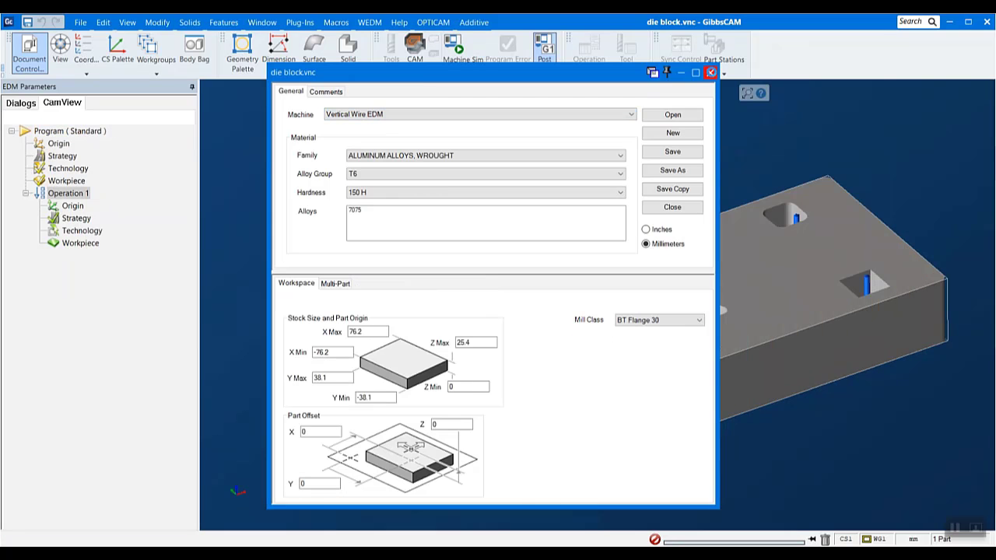
{"action": "left_click", "coordinate": [711, 72]}
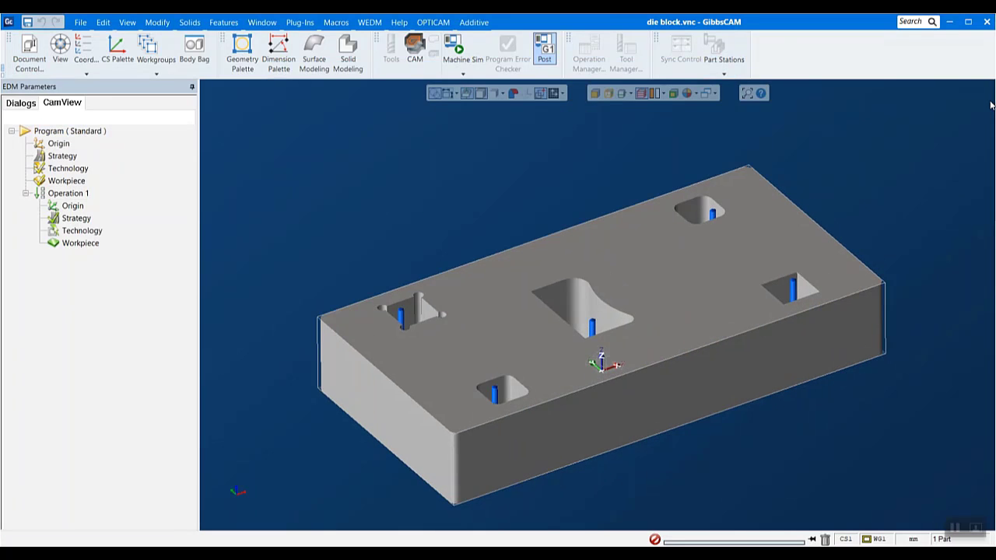
- Run automatic feature recognition on the die block for external and internal features
{"action": "left_click", "coordinate": [429, 24]}
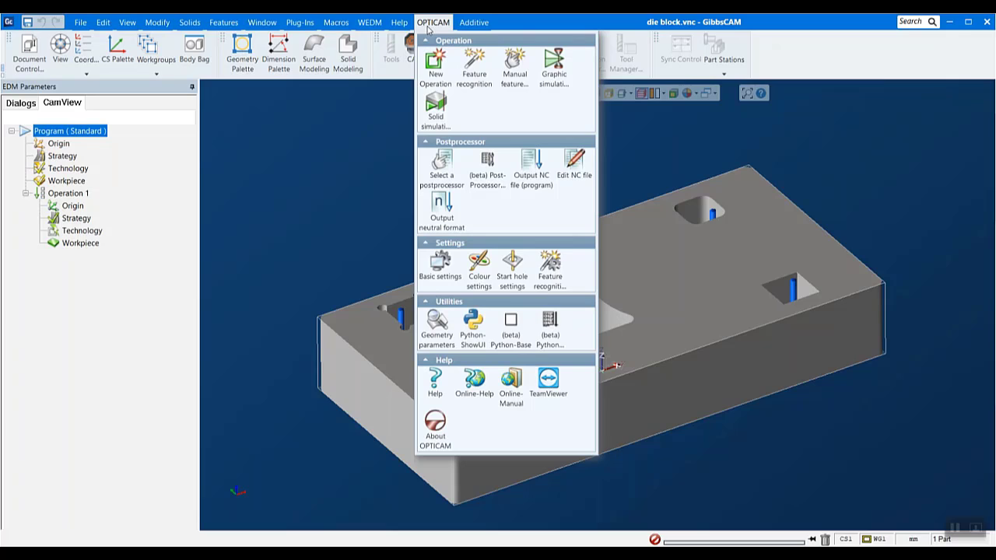
{"action": "left_click", "coordinate": [477, 65]}
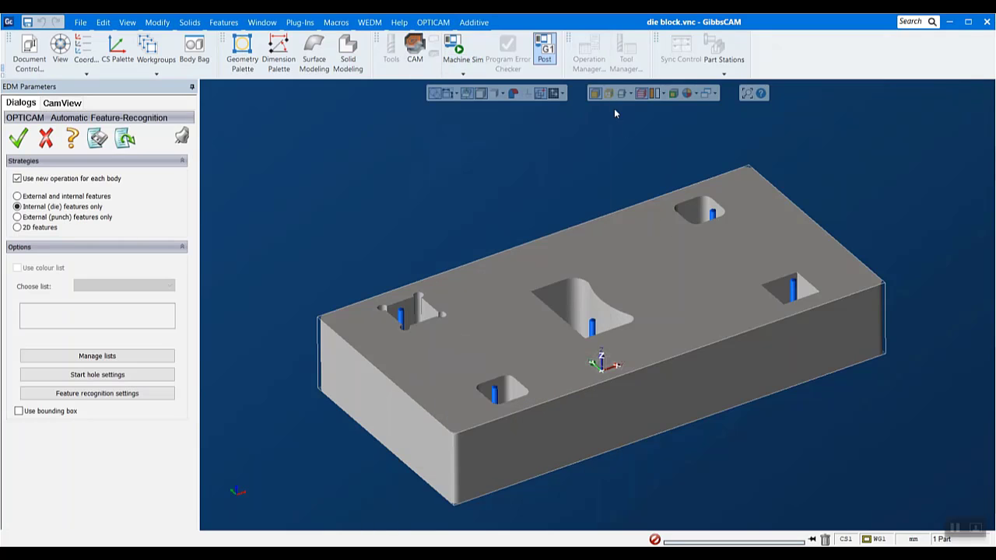
{"action": "left_click", "coordinate": [649, 298]}
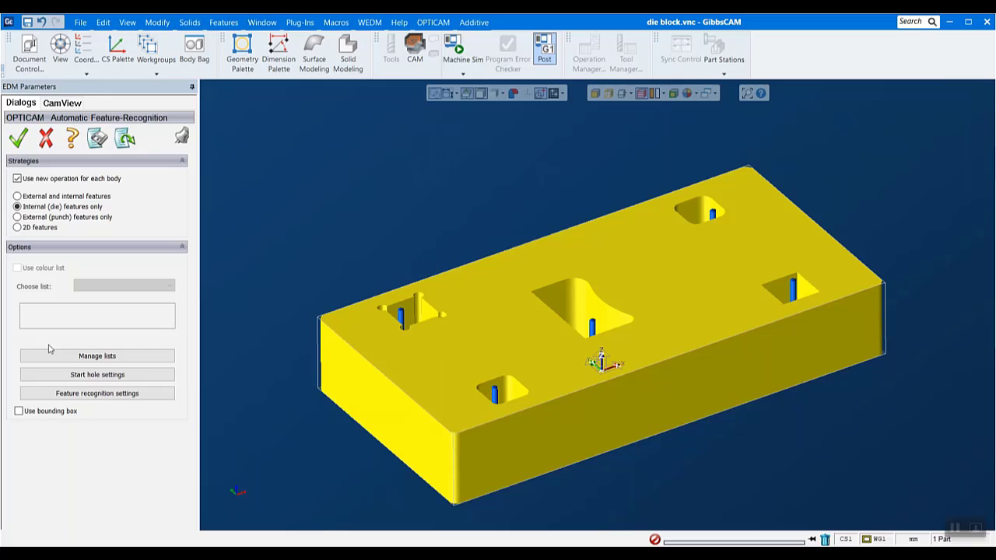
{"action": "left_click", "coordinate": [36, 197]}
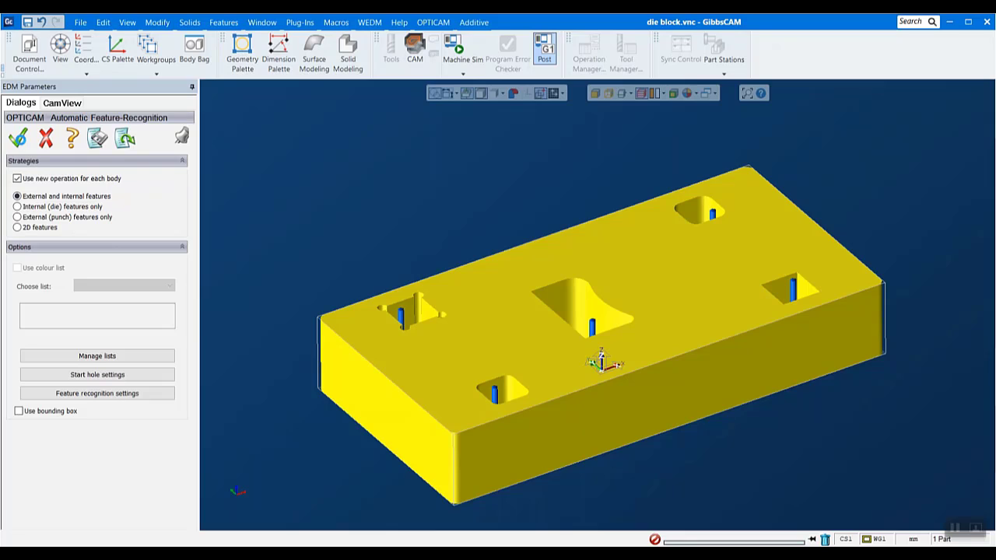
{"action": "left_click", "coordinate": [18, 137]}
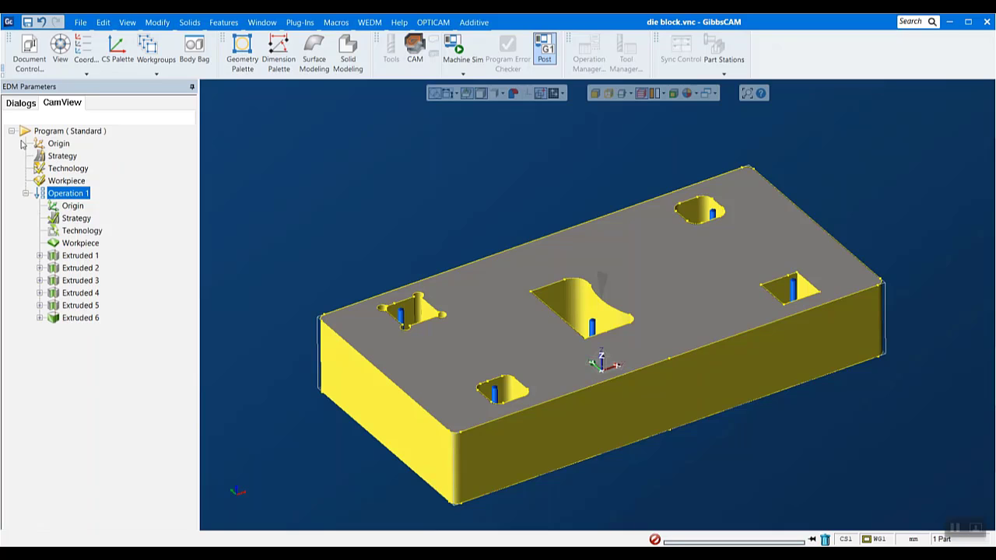
- Open the solid simulation of Operation 1 and examine the start holes and wire paths at the block's openings
{"action": "right_click", "coordinate": [80, 193]}
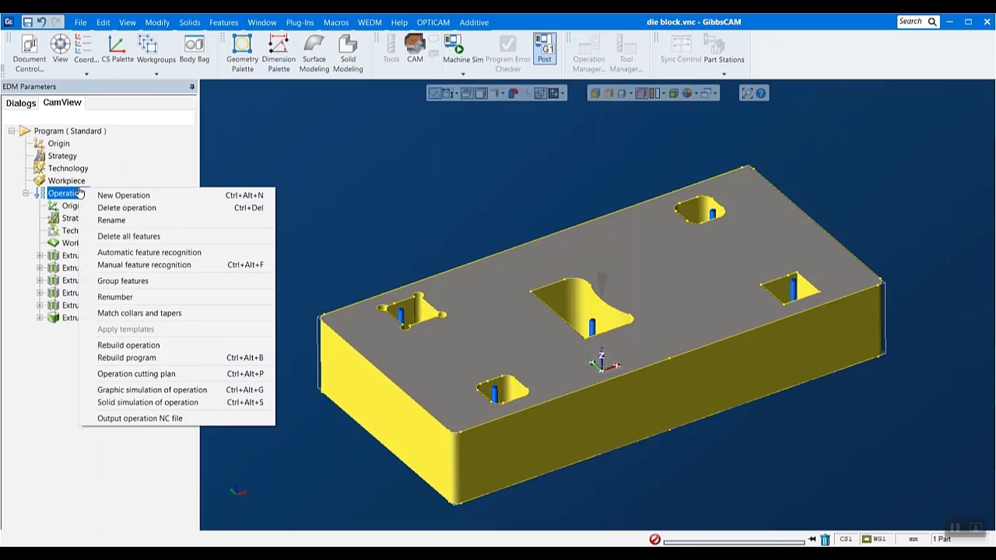
{"action": "left_click", "coordinate": [158, 402]}
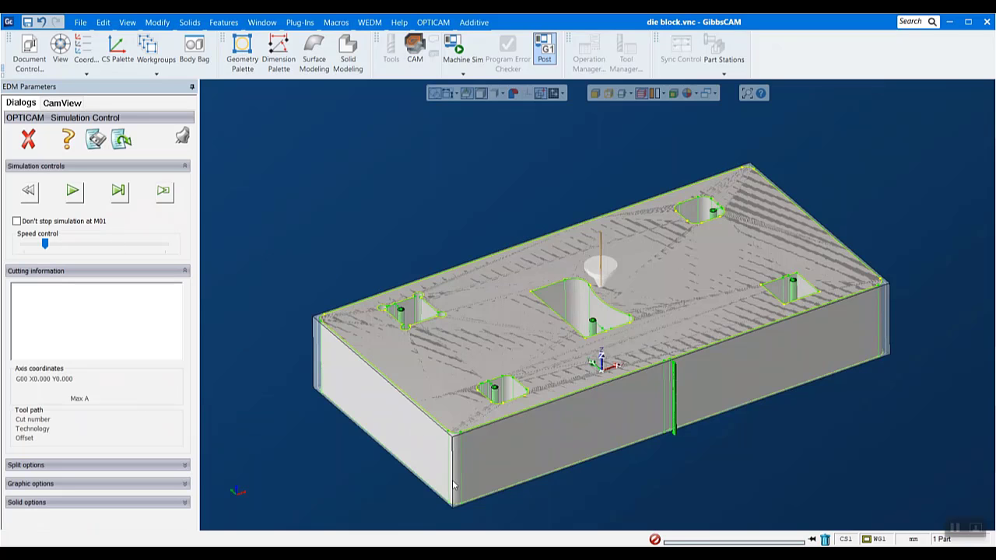
{"action": "middle_click_drag", "start_coordinate": [453, 485], "coordinate": [347, 354]}
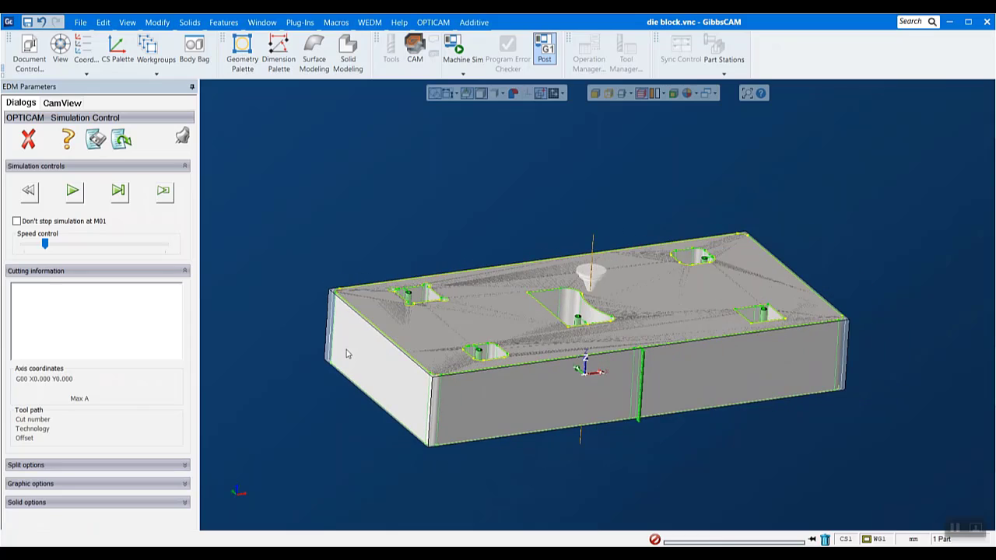
{"action": "middle_click_drag", "start_coordinate": [521, 194], "coordinate": [523, 228]}
{"action": "scroll", "coordinate": [523, 230], "scroll_direction": "down", "scroll_amount": 1}
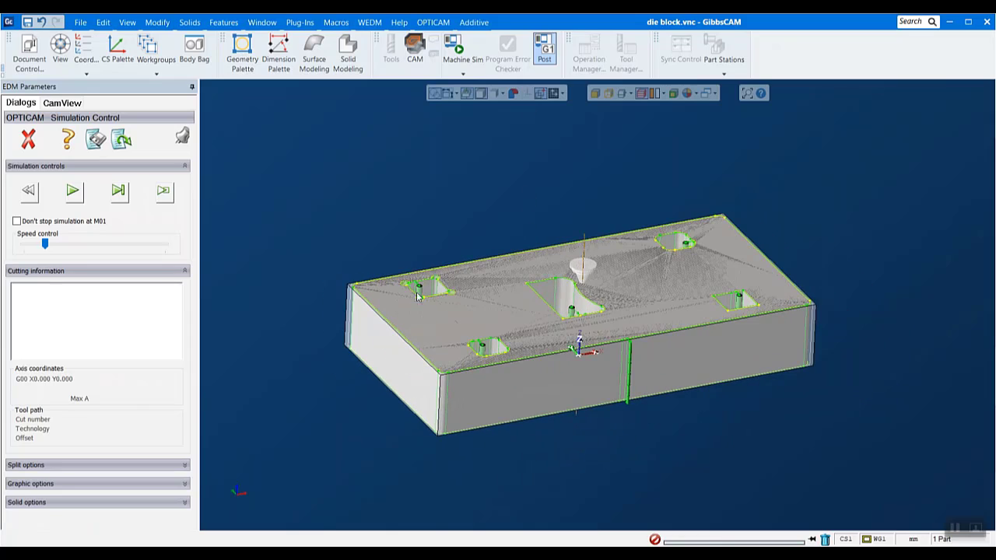
{"action": "scroll", "coordinate": [419, 294], "scroll_direction": "up", "scroll_amount": 10}
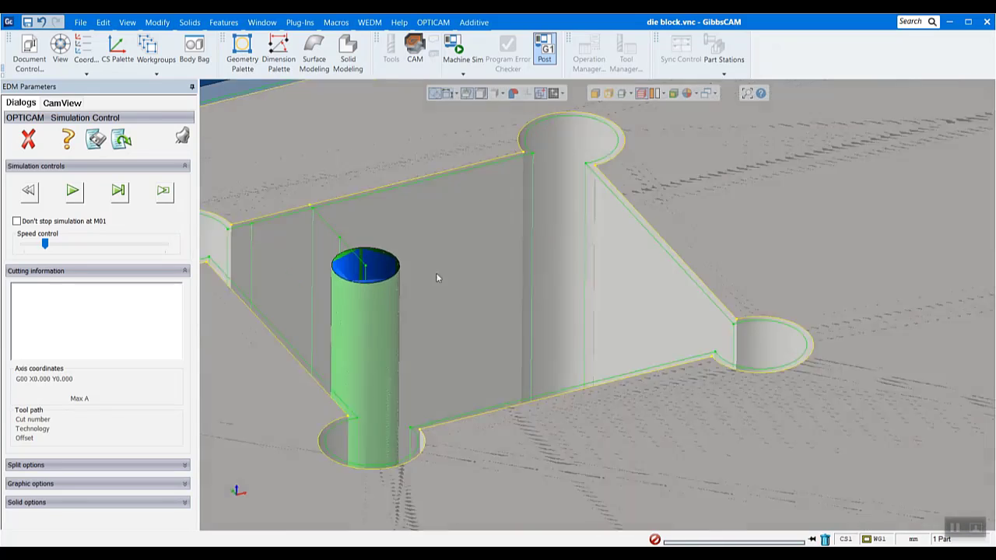
{"action": "scroll", "coordinate": [437, 278], "scroll_direction": "down", "scroll_amount": 10}
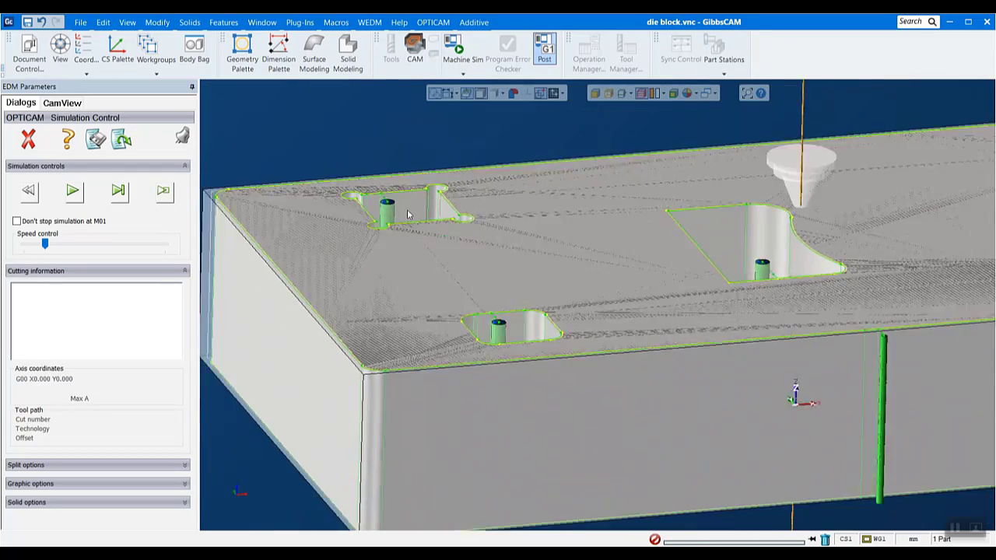
{"action": "scroll", "coordinate": [408, 214], "scroll_direction": "down", "scroll_amount": 5}
{"action": "scroll", "coordinate": [576, 191], "scroll_direction": "up", "scroll_amount": 1}
{"action": "middle_click_drag", "start_coordinate": [865, 154], "coordinate": [871, 193]}
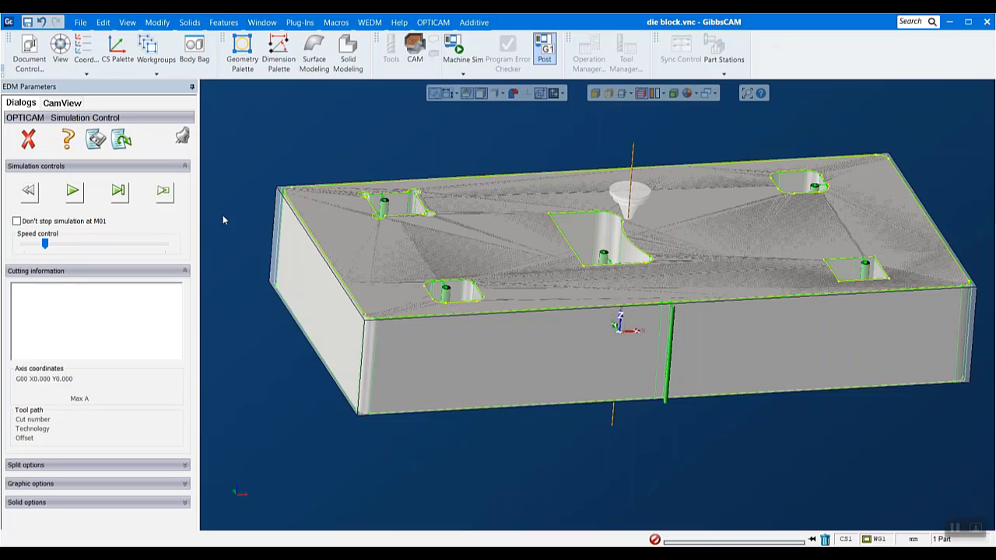
- Play the solid simulation on the opening with round corner reliefs and raise the simulation speed slightly
{"action": "left_click", "coordinate": [72, 190]}
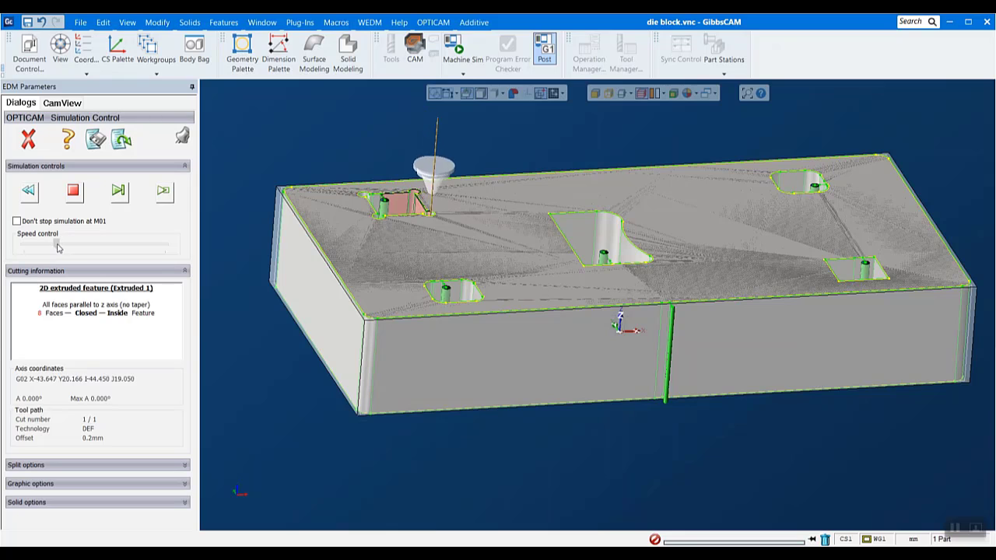
{"action": "left_click_drag", "start_coordinate": [51, 245], "coordinate": [61, 246]}
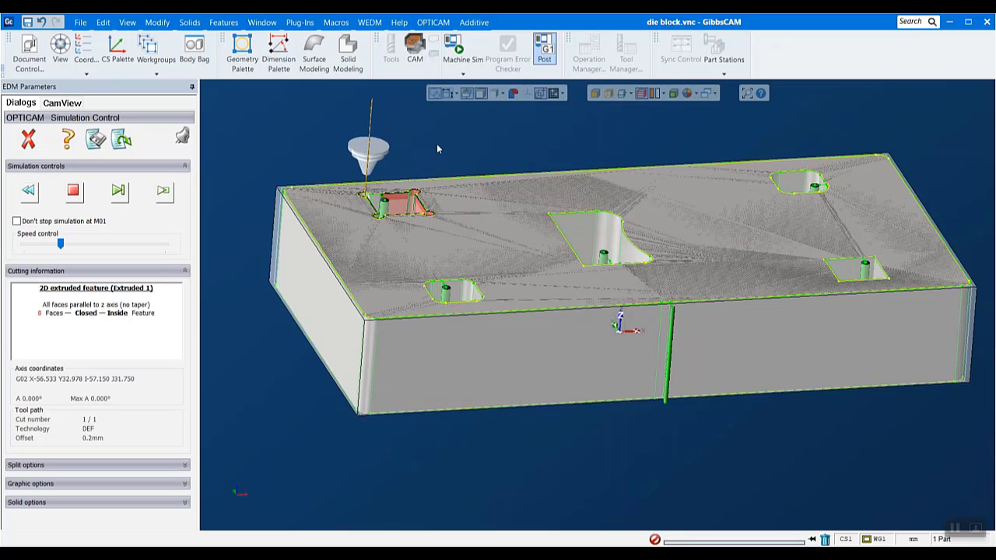
{"action": "scroll", "coordinate": [446, 138], "scroll_direction": "up", "scroll_amount": 3}
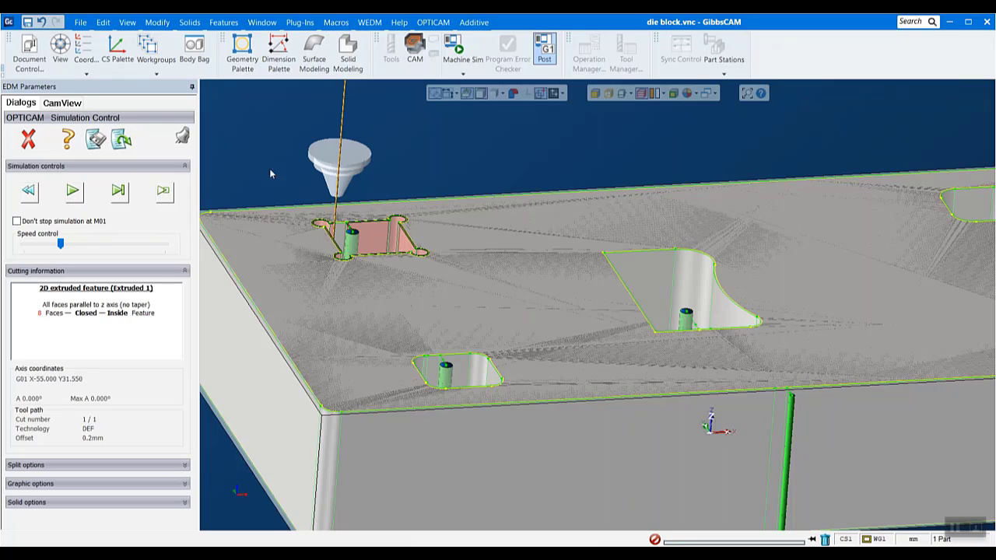
- Simulate the cut-offs of the corner-relieved opening and the neighbouring rounded opening, and remove both slugs
{"action": "left_click", "coordinate": [70, 200]}
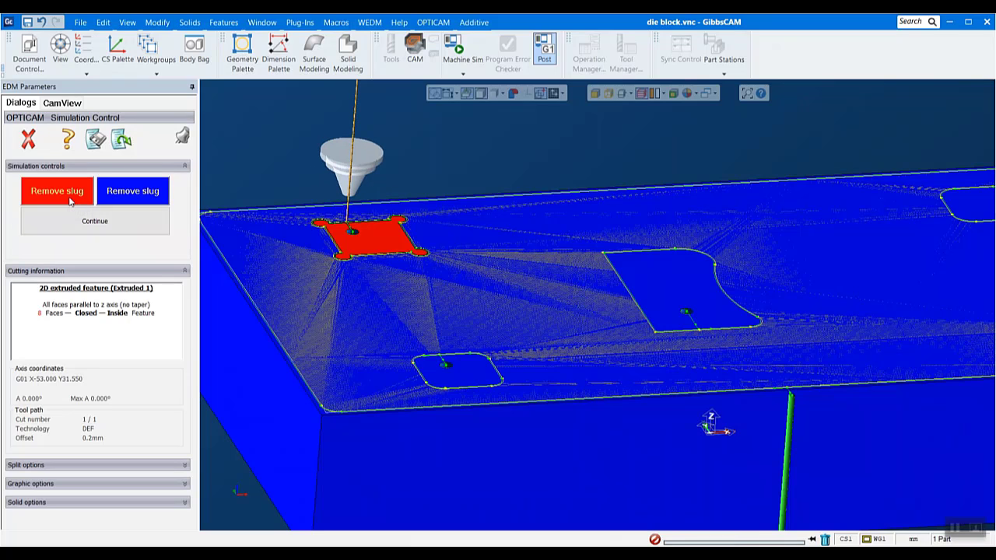
{"action": "left_click", "coordinate": [70, 200]}
{"action": "left_click", "coordinate": [95, 221]}
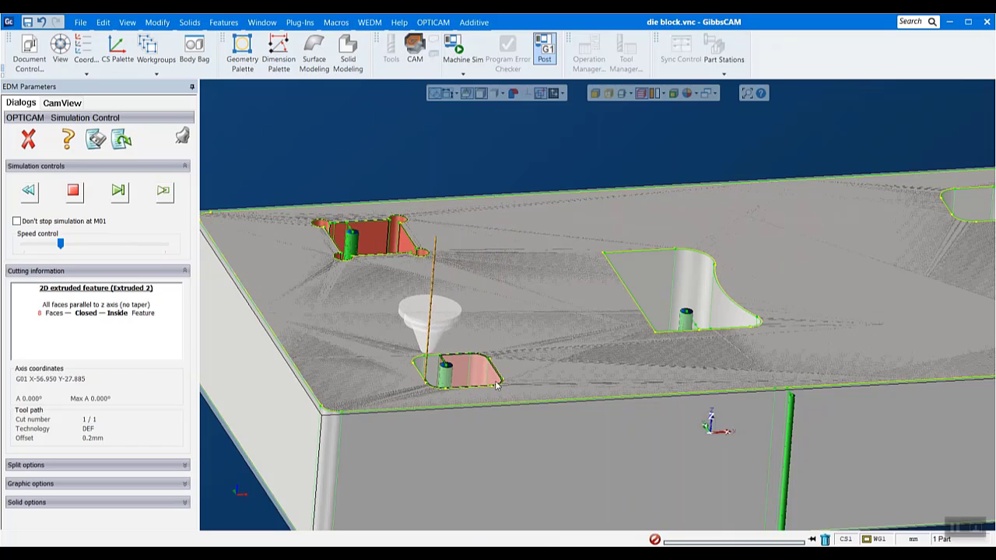
{"action": "left_click", "coordinate": [77, 196]}
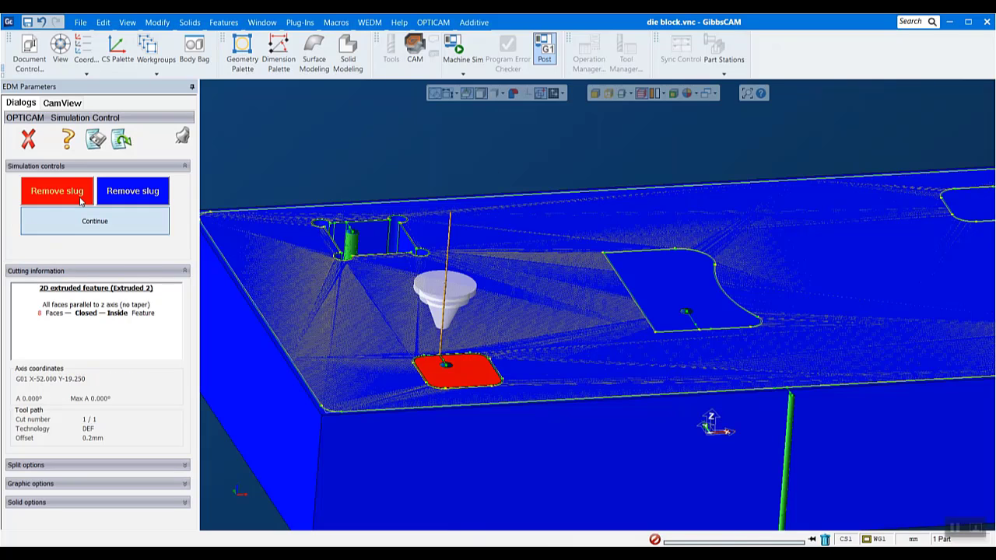
{"action": "left_click", "coordinate": [73, 186]}
- Simulate the cut and cut-off of the large central opening and remove its slug
{"action": "scroll", "coordinate": [704, 230], "scroll_direction": "down", "scroll_amount": 3}
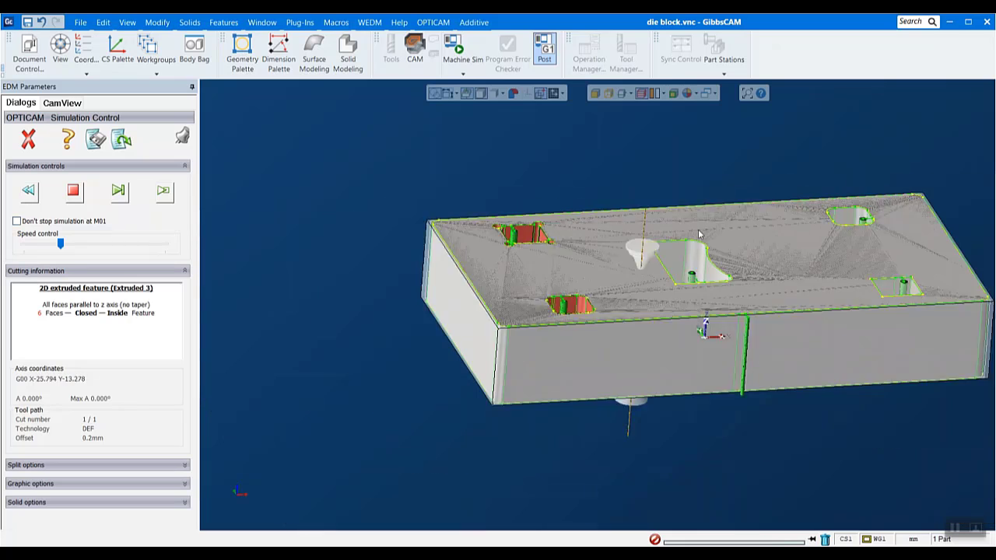
{"action": "scroll", "coordinate": [893, 213], "scroll_direction": "up", "scroll_amount": 2}
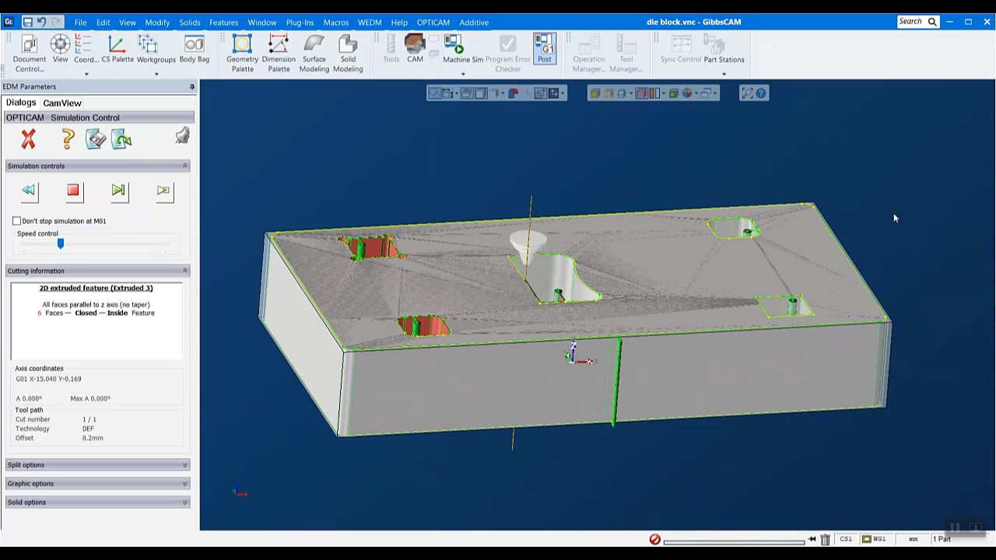
{"action": "scroll", "coordinate": [783, 241], "scroll_direction": "up", "scroll_amount": 2}
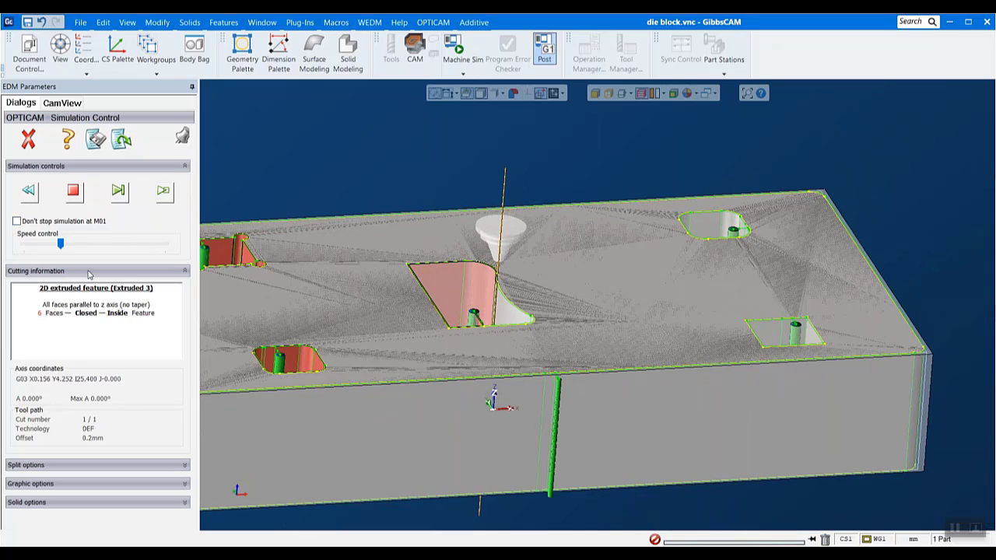
{"action": "left_click", "coordinate": [69, 193]}
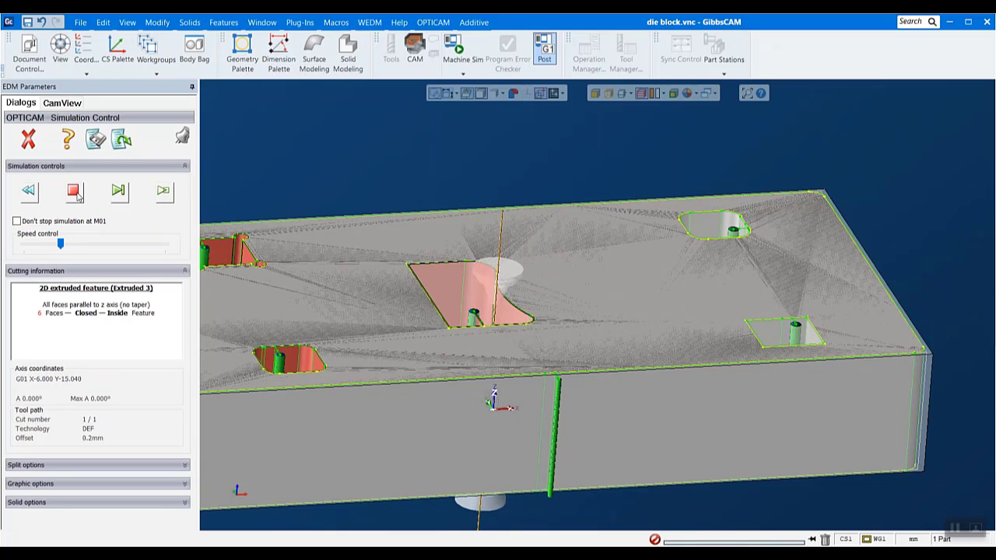
{"action": "left_click", "coordinate": [73, 191]}
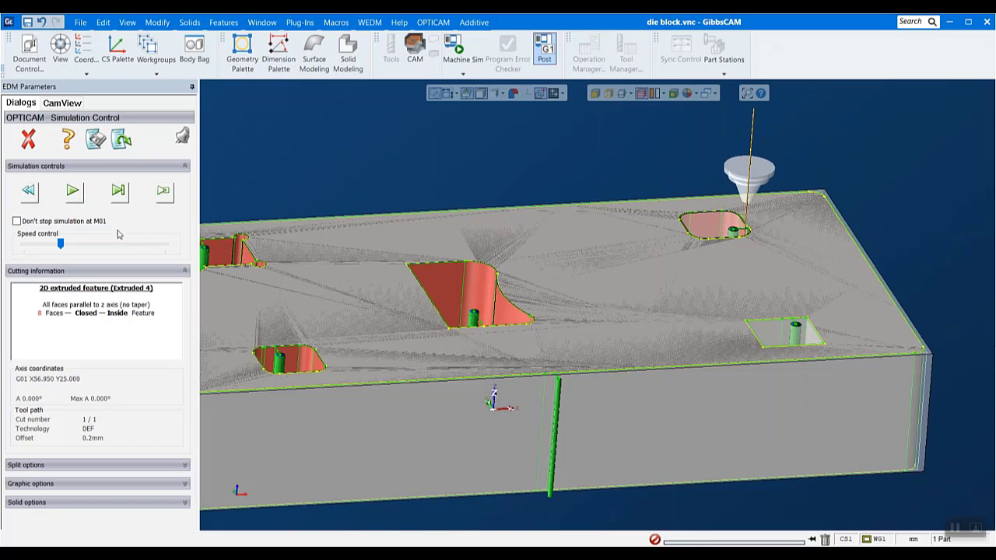
- Simulate the cut-offs of the far rounded opening and the neighbouring sharp-cornered opening, and remove both slugs
{"action": "left_click", "coordinate": [72, 192]}
{"action": "left_click", "coordinate": [86, 222]}
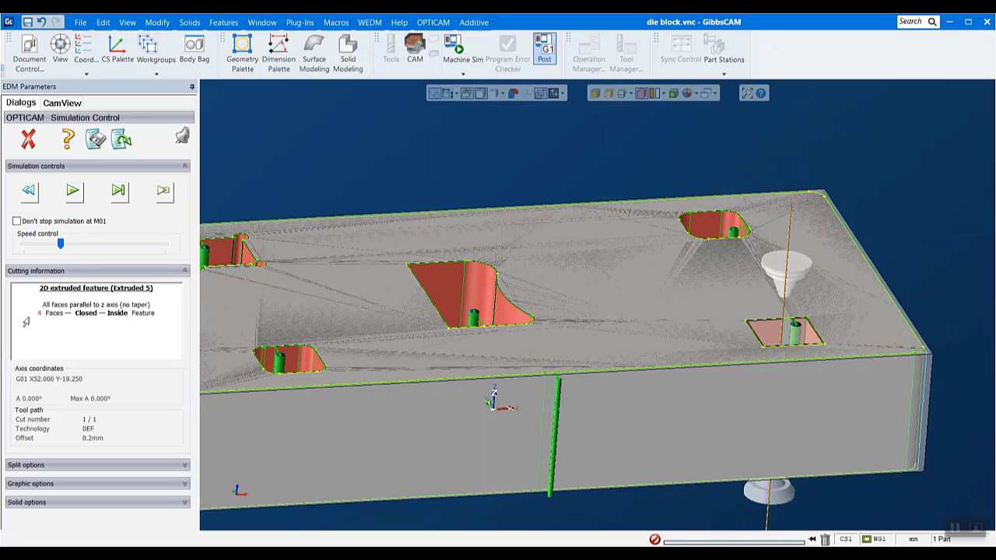
{"action": "left_click", "coordinate": [77, 191]}
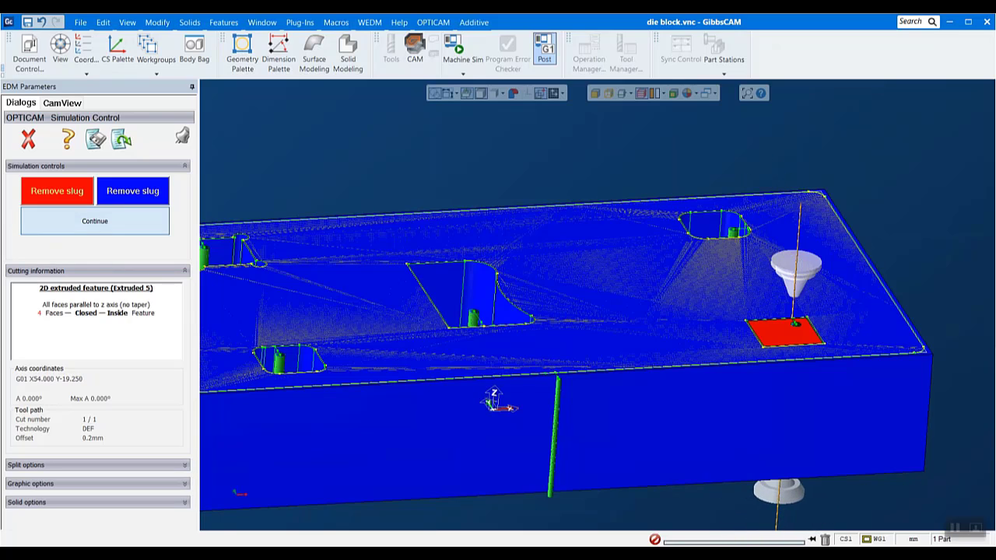
{"action": "left_click", "coordinate": [95, 223]}
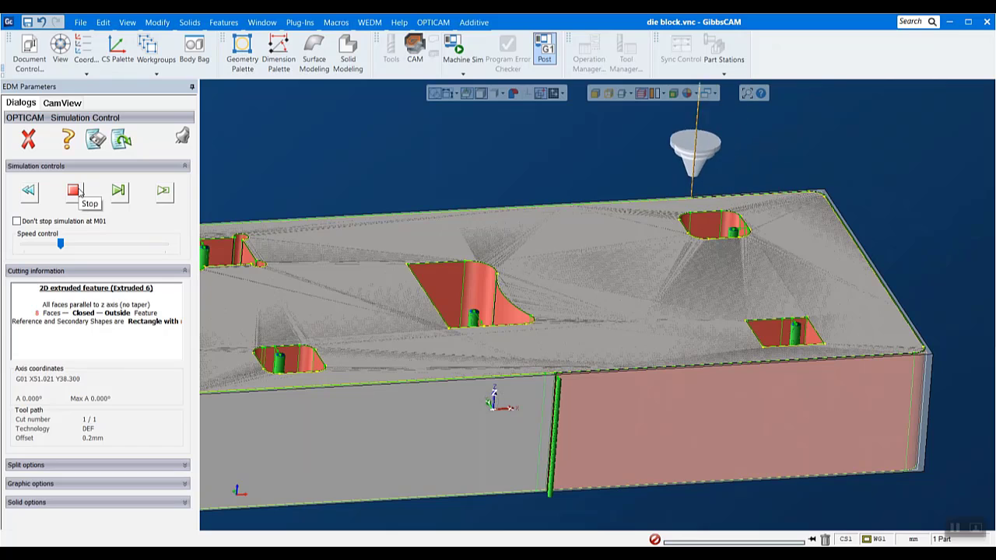
- Raise the simulation speed, simulate the block's outside profile through its cut-off and remove the slug
{"action": "scroll", "coordinate": [398, 311], "scroll_direction": "down", "scroll_amount": 2}
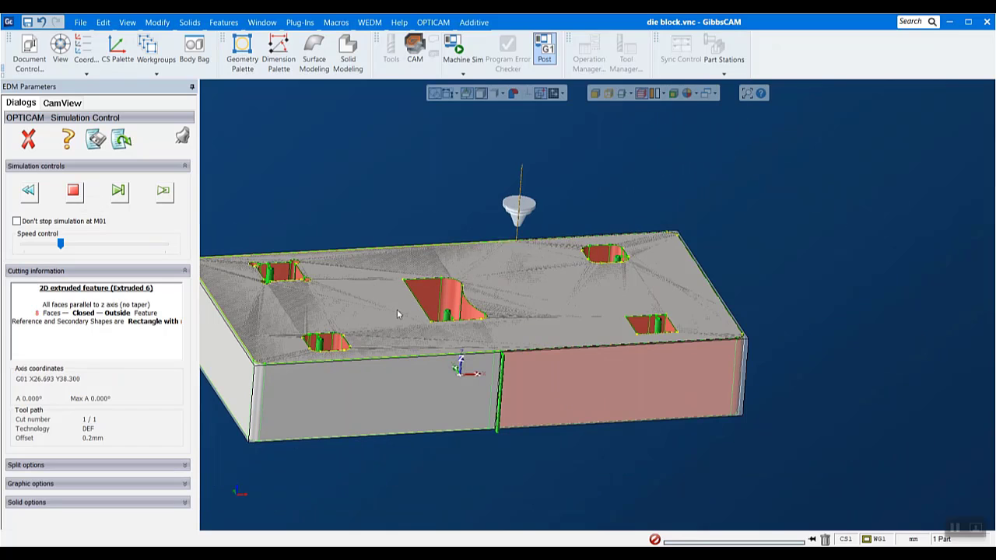
{"action": "left_click", "coordinate": [73, 245]}
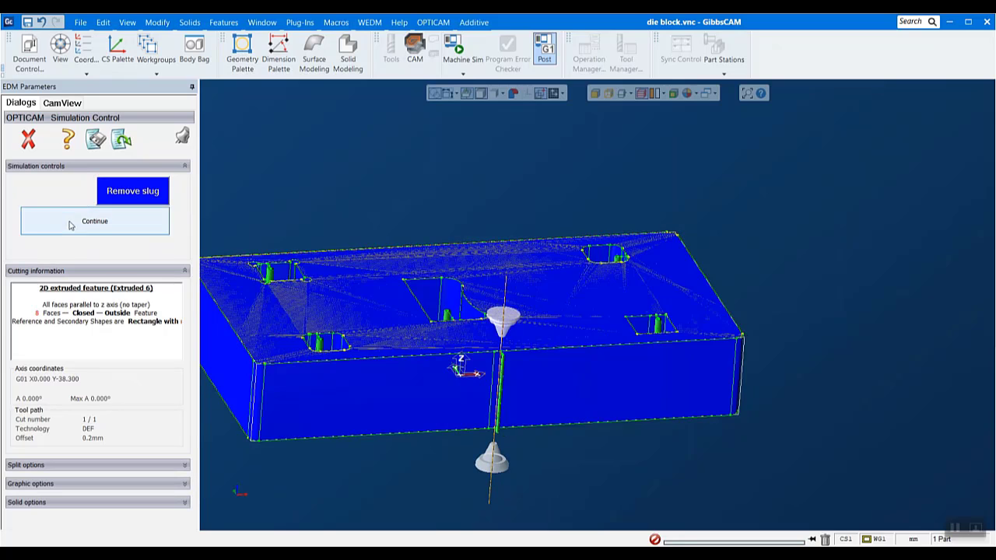
{"action": "left_click", "coordinate": [70, 223]}
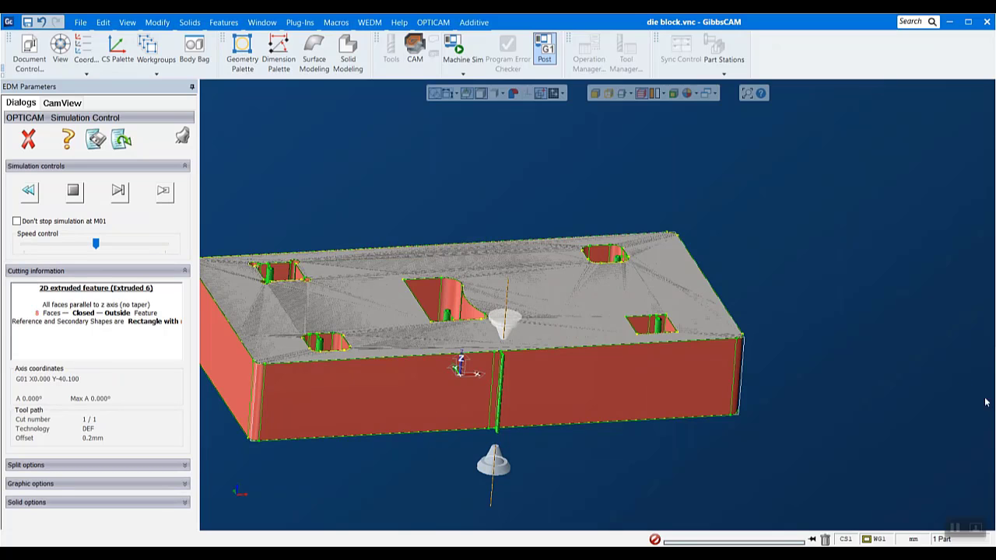
- Inspect the fully cut block, close the simulation and clear the highlighted selection on the model
{"action": "scroll", "coordinate": [880, 398], "scroll_direction": "down", "scroll_amount": 2}
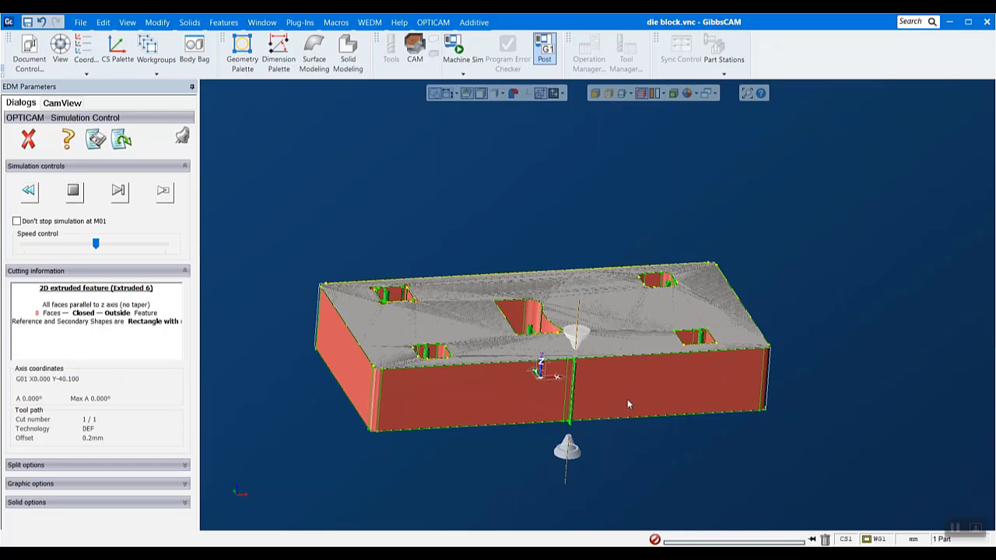
{"action": "scroll", "coordinate": [595, 448], "scroll_direction": "up", "scroll_amount": 1}
{"action": "middle_click_drag", "start_coordinate": [787, 153], "coordinate": [743, 202]}
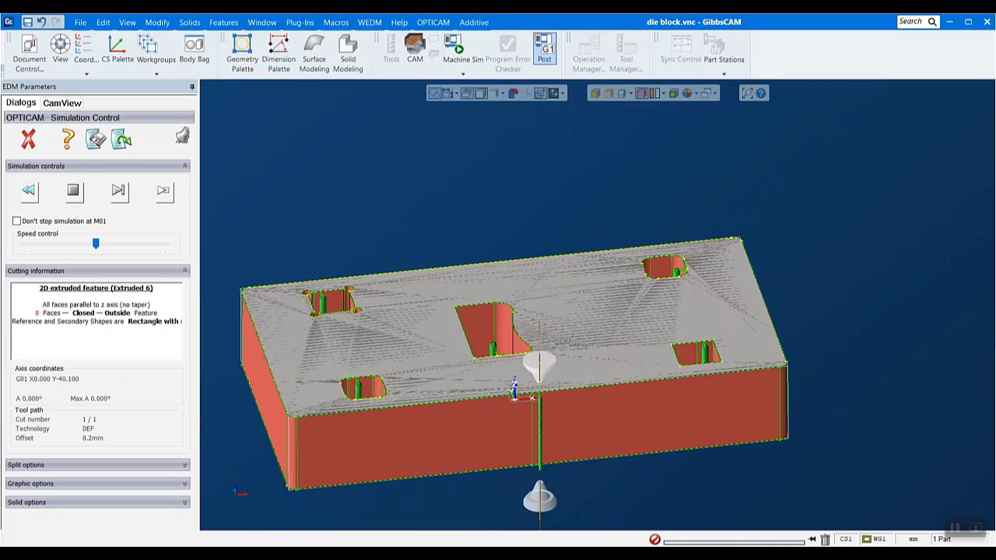
{"action": "left_click", "coordinate": [28, 141]}
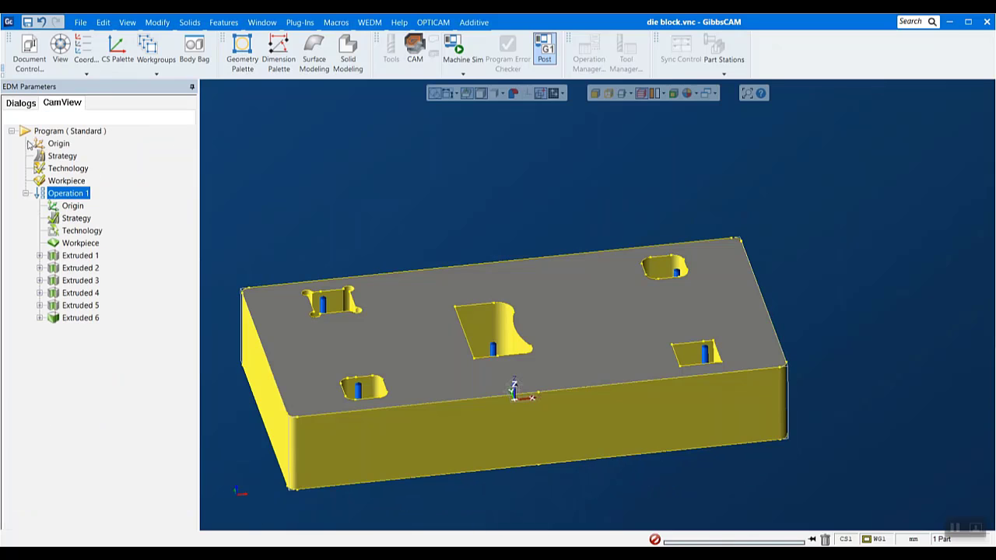
{"action": "scroll", "coordinate": [540, 398], "scroll_direction": "down", "scroll_amount": 2}
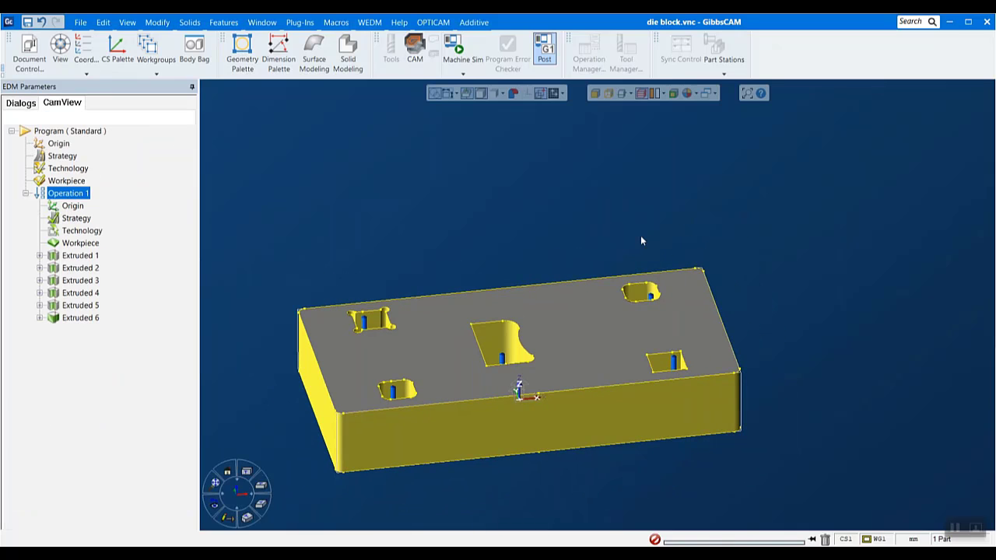
{"action": "left_click_drag", "start_coordinate": [224, 215], "coordinate": [710, 417]}
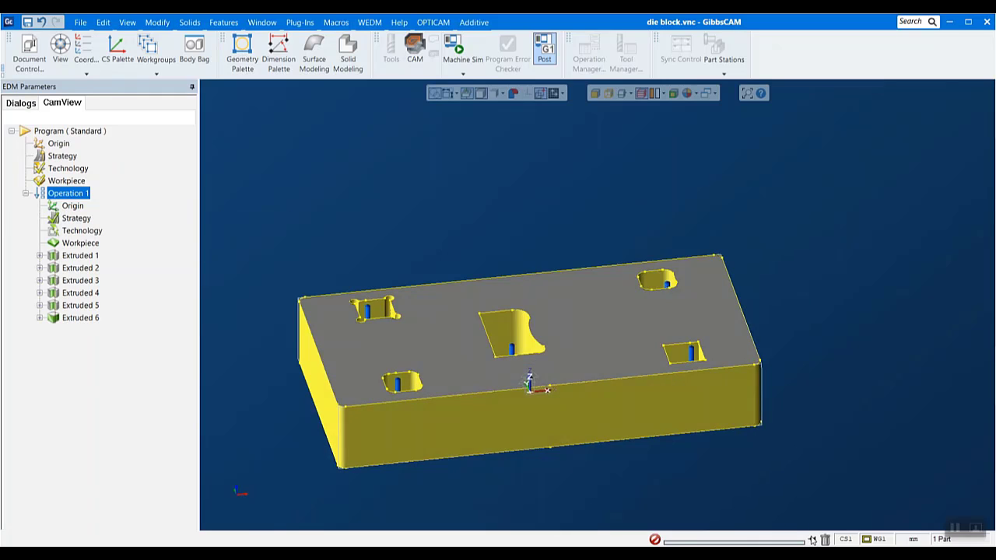
{"action": "left_click", "coordinate": [653, 413]}
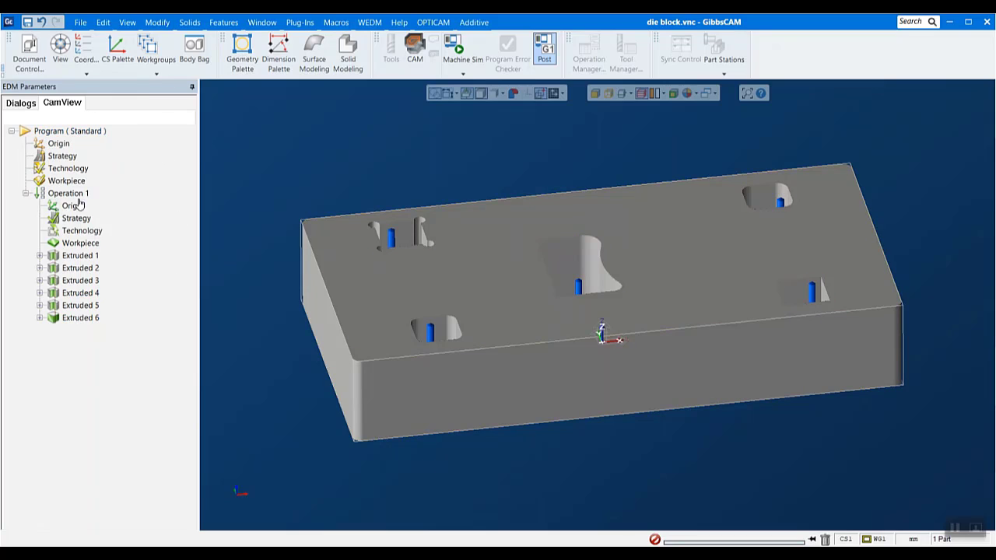
- Try placing the program origin by vertex at the block's lower corner and at a start hole, and discard the changes
{"action": "double_click", "coordinate": [62, 146]}
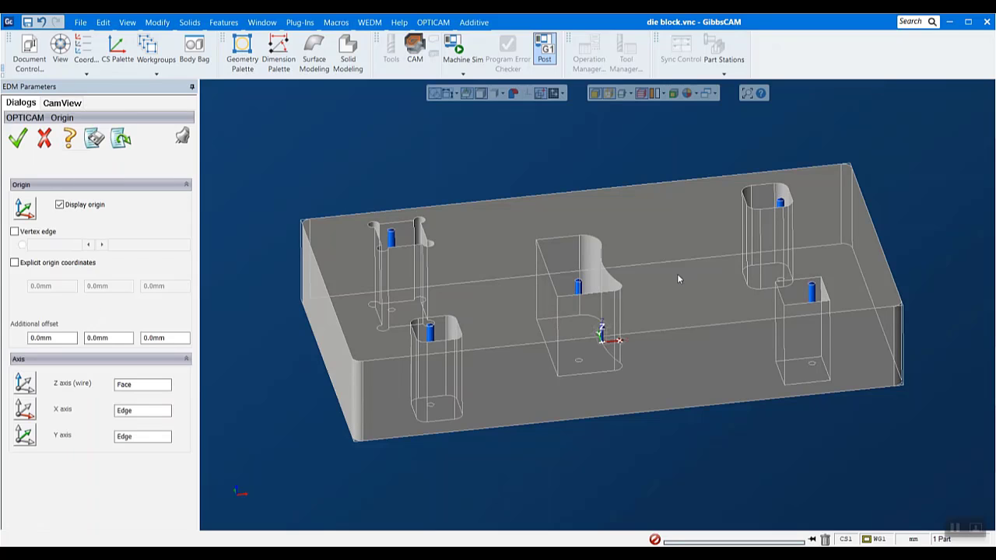
{"action": "scroll", "coordinate": [678, 276], "scroll_direction": "up", "scroll_amount": 1}
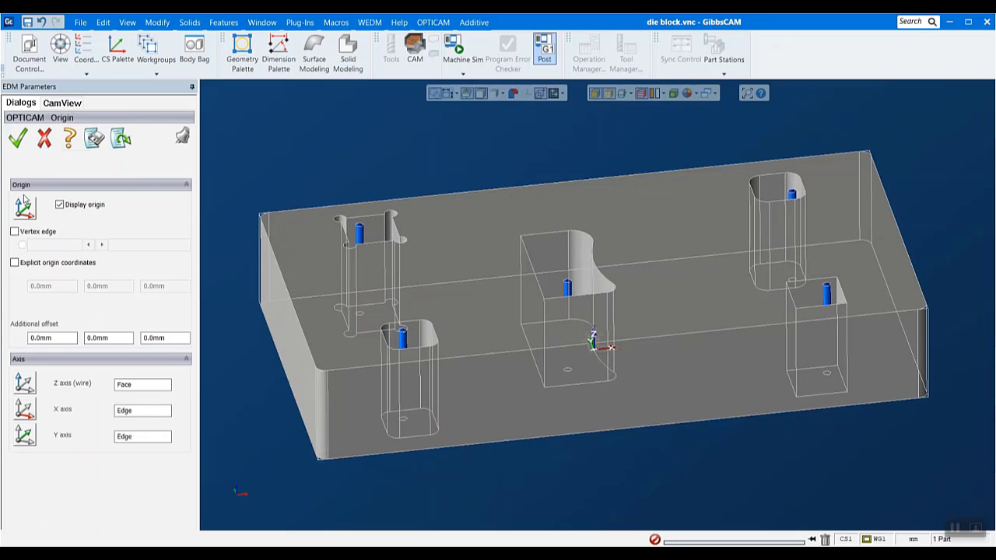
{"action": "left_click", "coordinate": [14, 231]}
{"action": "middle_click_drag", "start_coordinate": [643, 411], "coordinate": [743, 389]}
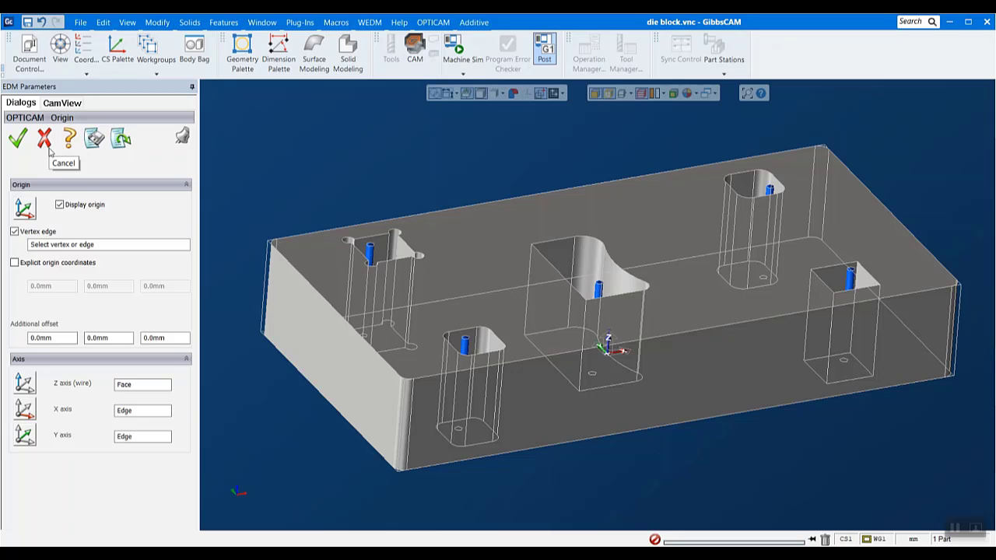
{"action": "left_click", "coordinate": [395, 472]}
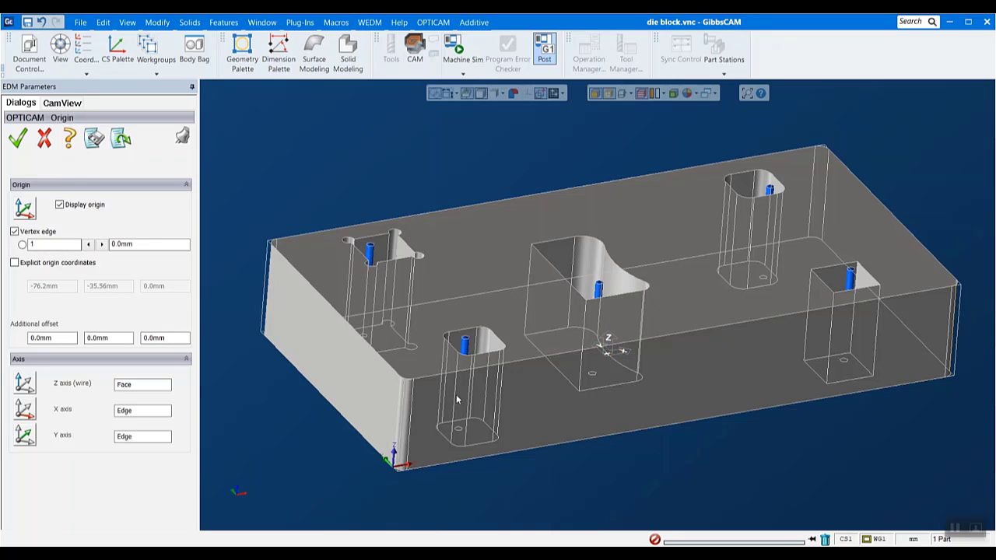
{"action": "scroll", "coordinate": [550, 396], "scroll_direction": "up", "scroll_amount": 5}
{"action": "scroll", "coordinate": [549, 401], "scroll_direction": "down", "scroll_amount": 5}
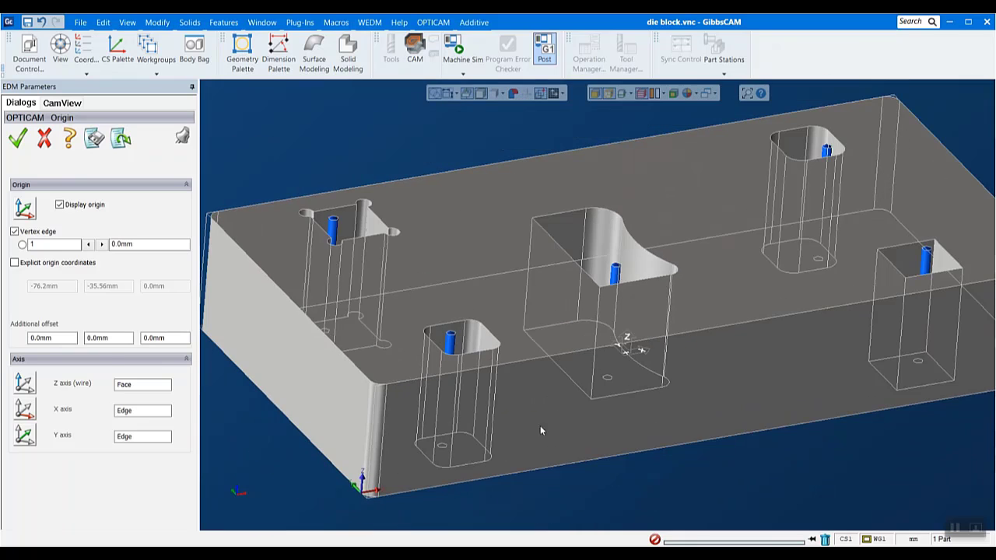
{"action": "left_click", "coordinate": [380, 497]}
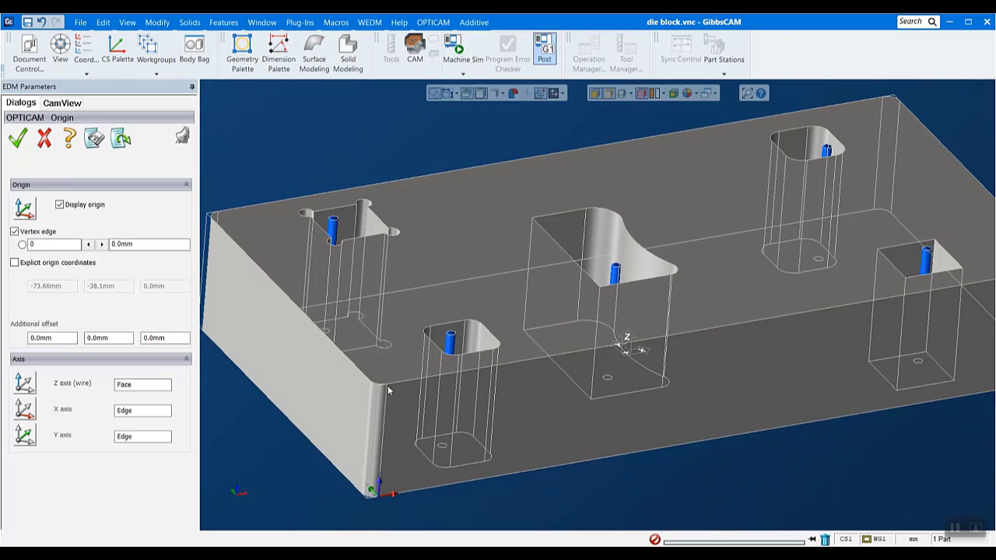
{"action": "left_click", "coordinate": [446, 355]}
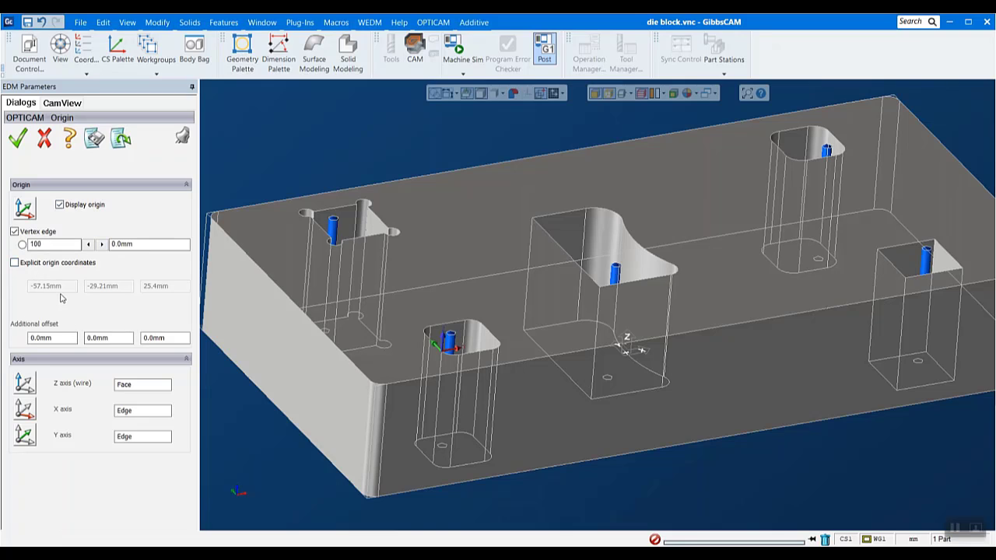
{"action": "left_click", "coordinate": [45, 138]}
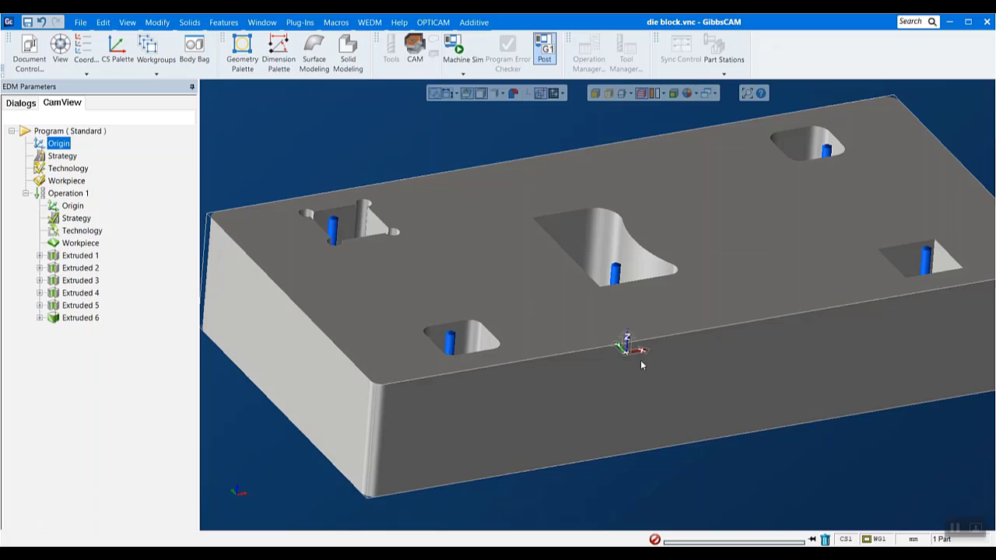
- Look at the program strategy options and close them without changes
{"action": "double_click", "coordinate": [58, 156]}
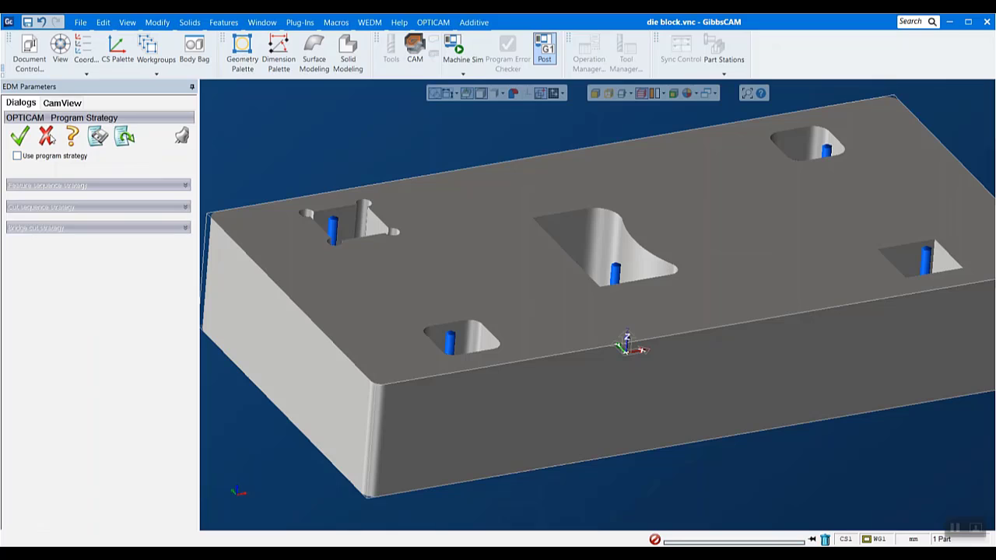
{"action": "left_click", "coordinate": [46, 137]}
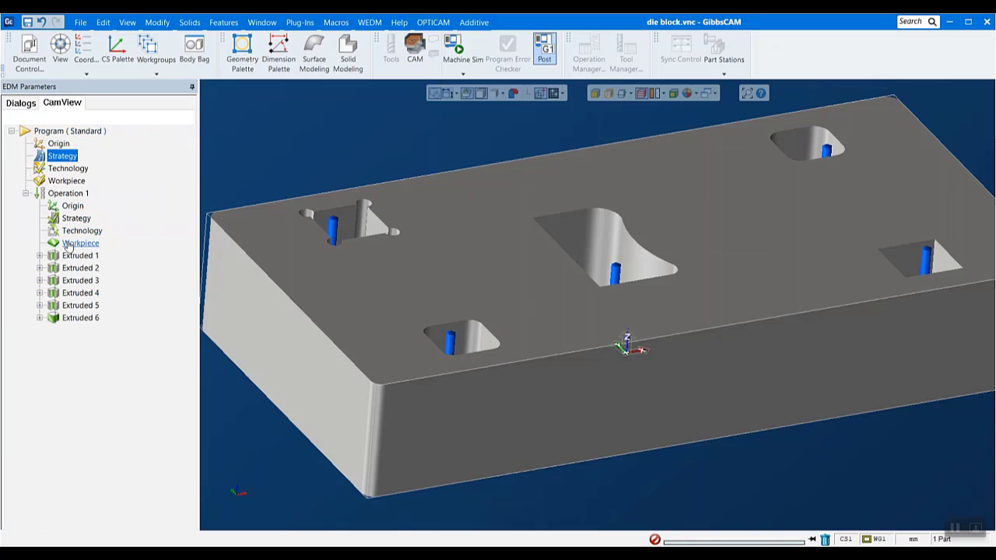
- Set the program technology to use the cuts editor and enable cuts 02 and 03 there
{"action": "double_click", "coordinate": [67, 169]}
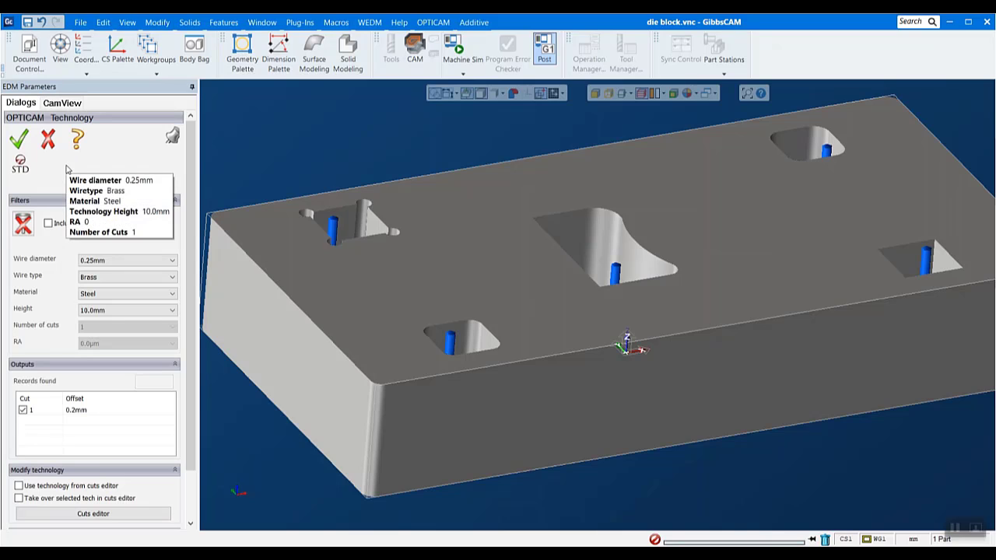
{"action": "left_click_drag", "start_coordinate": [191, 176], "coordinate": [187, 219]}
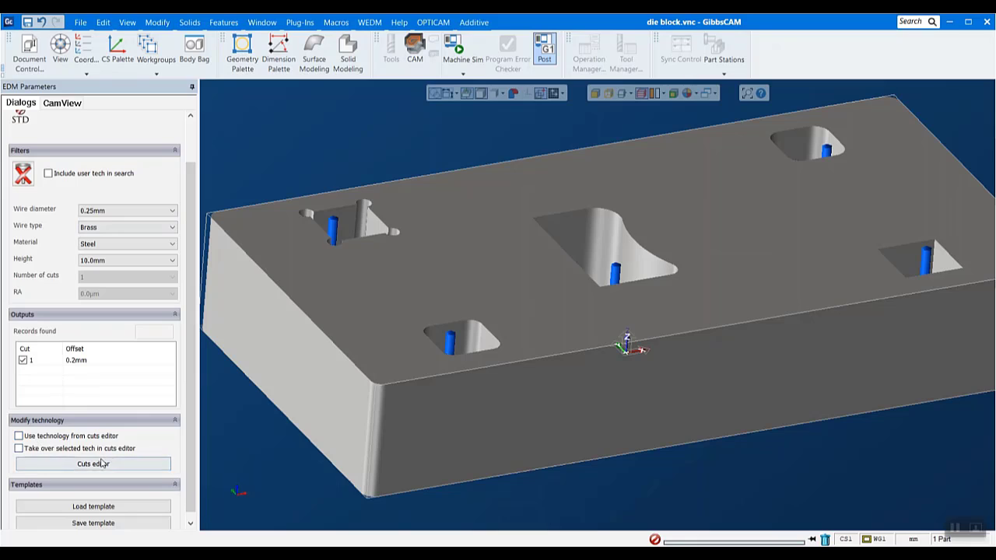
{"action": "left_click", "coordinate": [18, 436]}
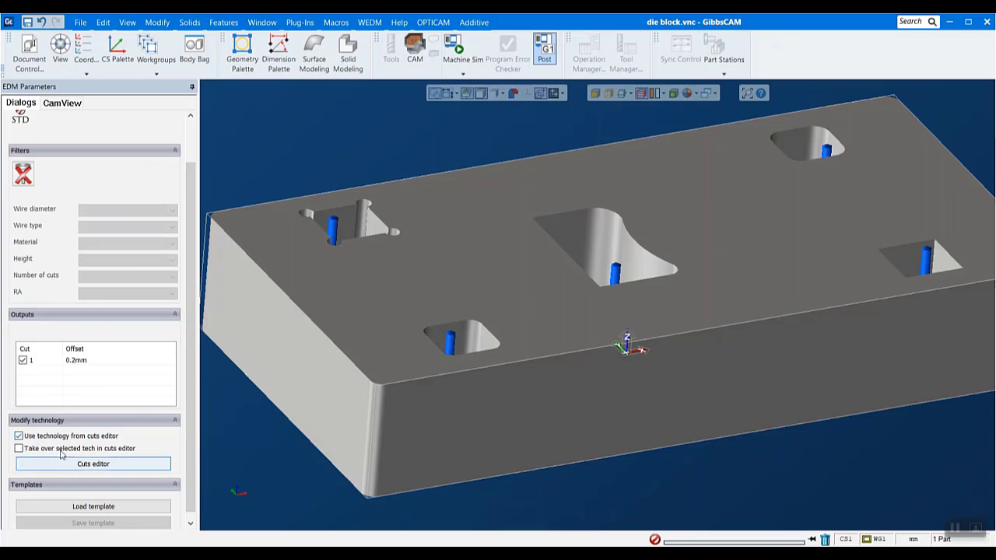
{"action": "left_click", "coordinate": [100, 464]}
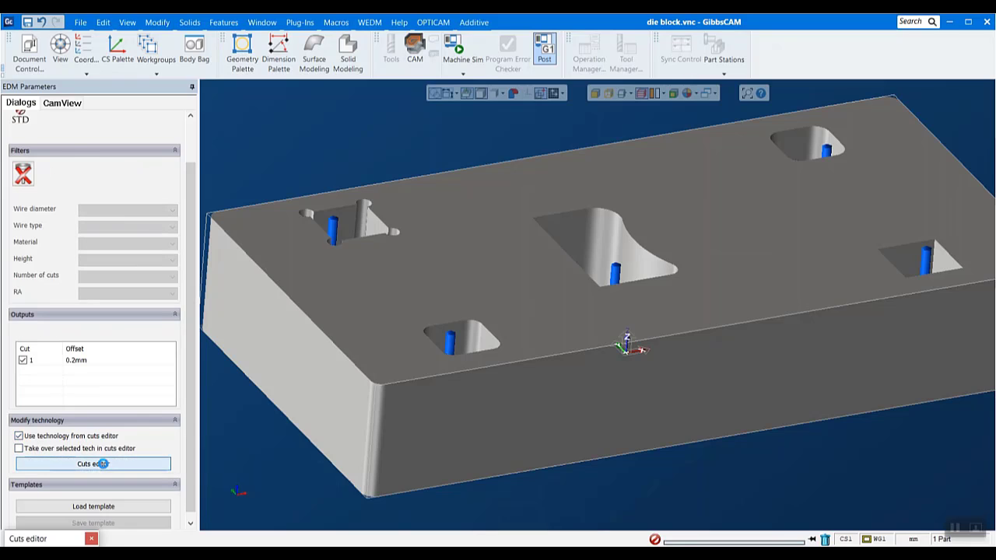
{"action": "left_click_drag", "start_coordinate": [343, 122], "coordinate": [575, 128]}
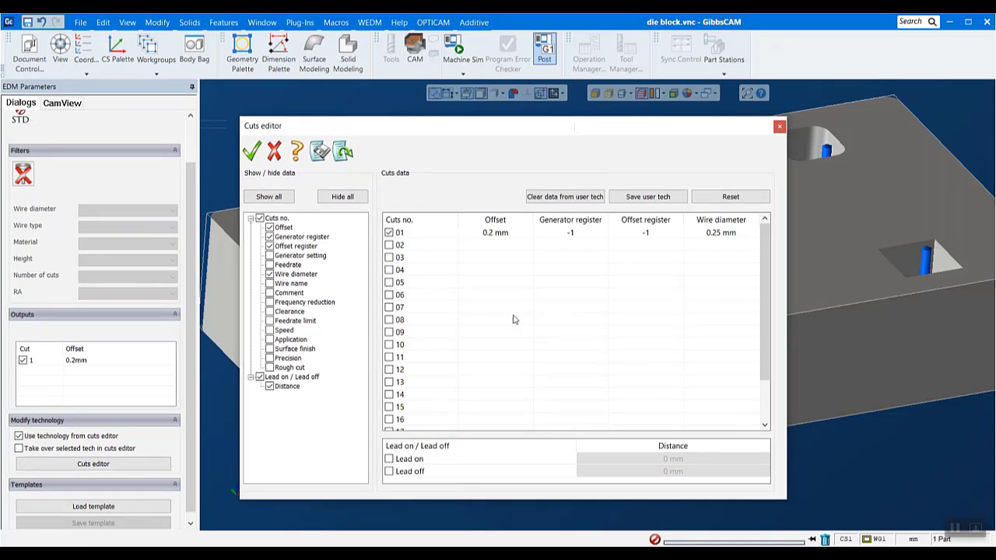
{"action": "left_click", "coordinate": [389, 246]}
{"action": "left_click", "coordinate": [389, 258]}
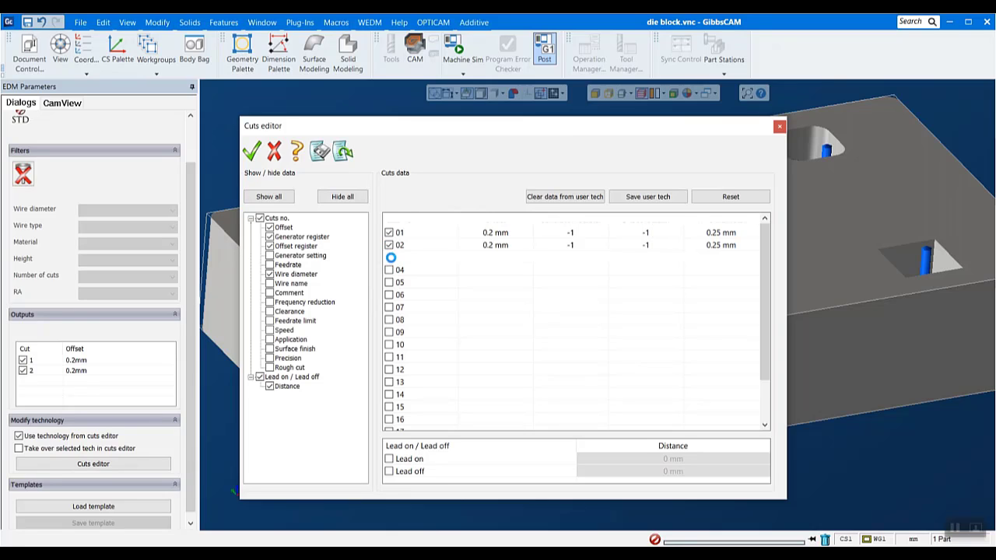
- Set the offset to 0.3 mm for cut 01 and 0.25 mm for cut 02
{"action": "double_click", "coordinate": [493, 232]}
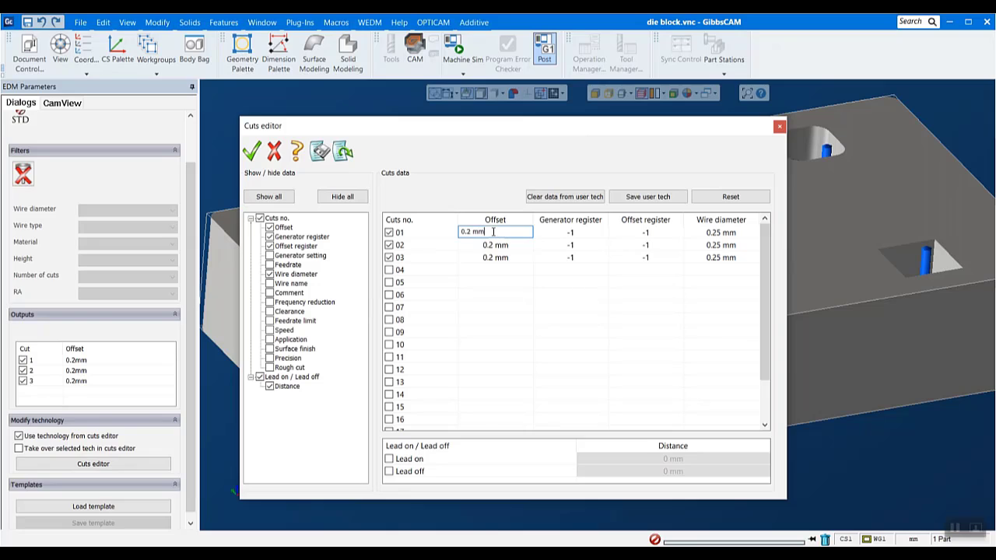
{"action": "left_click", "coordinate": [470, 231]}
{"action": "key", "text": "BackSpace"}
{"action": "type", "text": "3"}
{"action": "double_click", "coordinate": [491, 248]}
{"action": "left_click", "coordinate": [472, 243]}
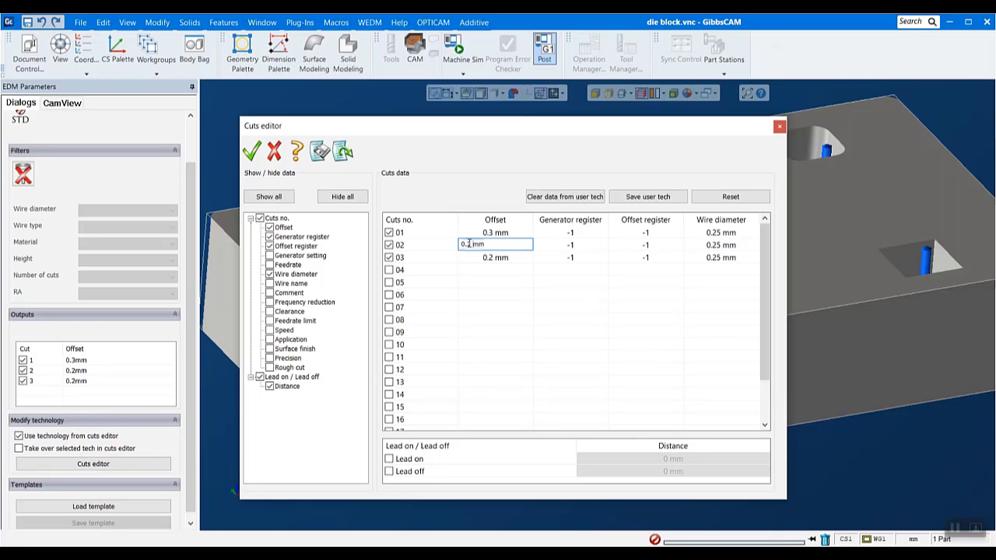
{"action": "type", "text": "5"}
{"action": "left_click", "coordinate": [529, 256]}
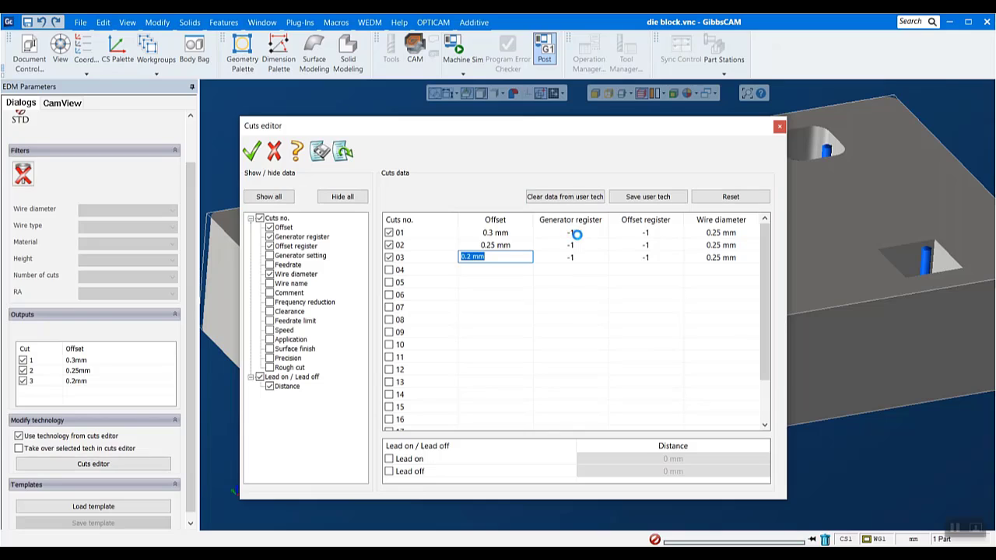
- Set the generator and offset registers to 1 for cut 01 and to 2 for cut 02
{"action": "left_click", "coordinate": [569, 232]}
{"action": "type", "text": "1"}
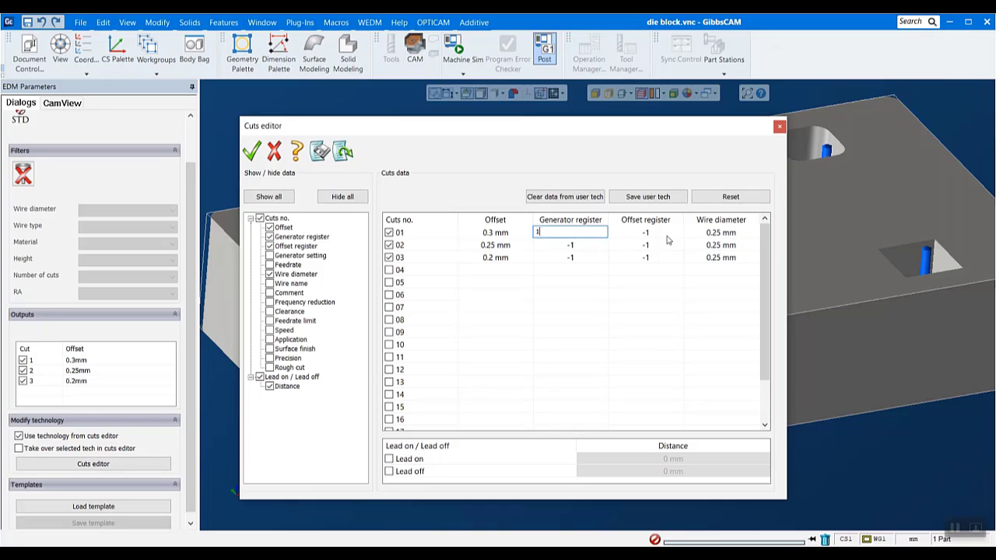
{"action": "left_click", "coordinate": [670, 234]}
{"action": "type", "text": "1"}
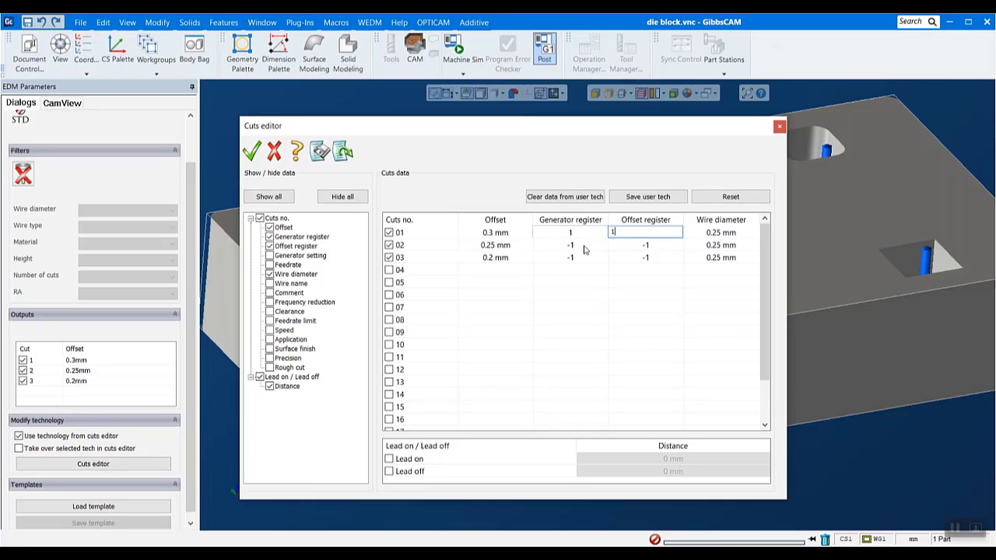
{"action": "left_click", "coordinate": [583, 244]}
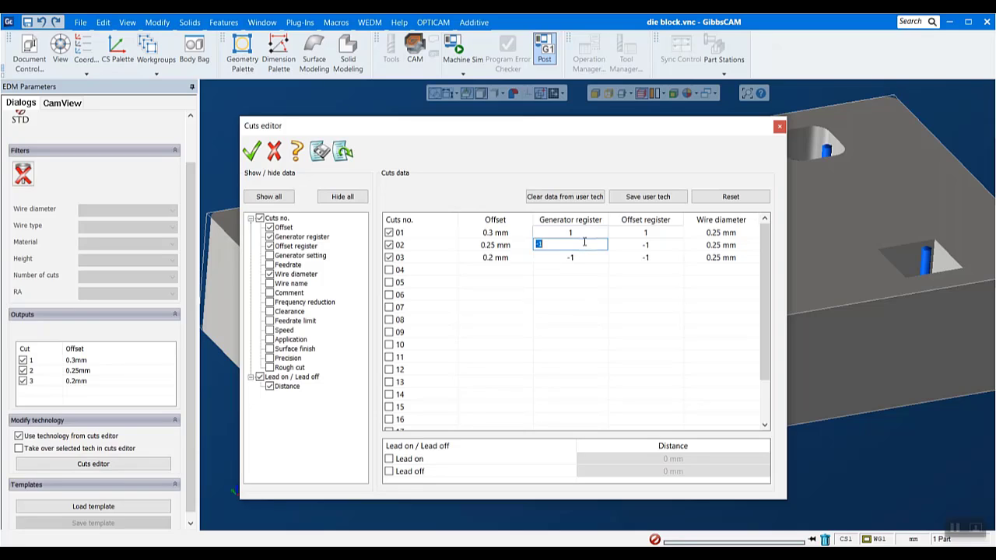
{"action": "type", "text": "2"}
{"action": "left_click", "coordinate": [644, 247]}
{"action": "type", "text": "2"}
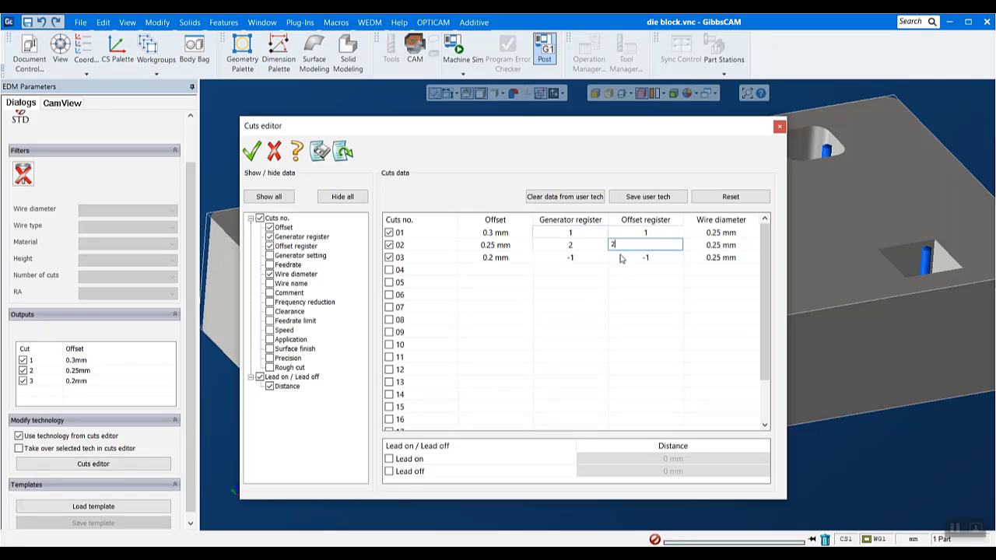
- Set both the generator register and the offset register of cut 03 to 3
{"action": "left_click", "coordinate": [576, 256]}
{"action": "type", "text": "3"}
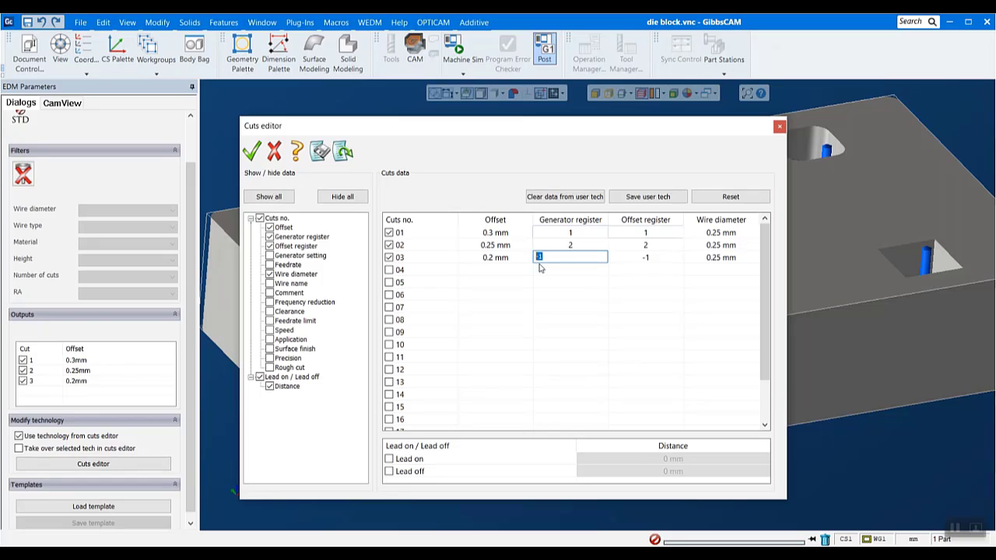
{"action": "left_click", "coordinate": [654, 258]}
{"action": "left_click_drag", "start_coordinate": [651, 257], "coordinate": [475, 269]}
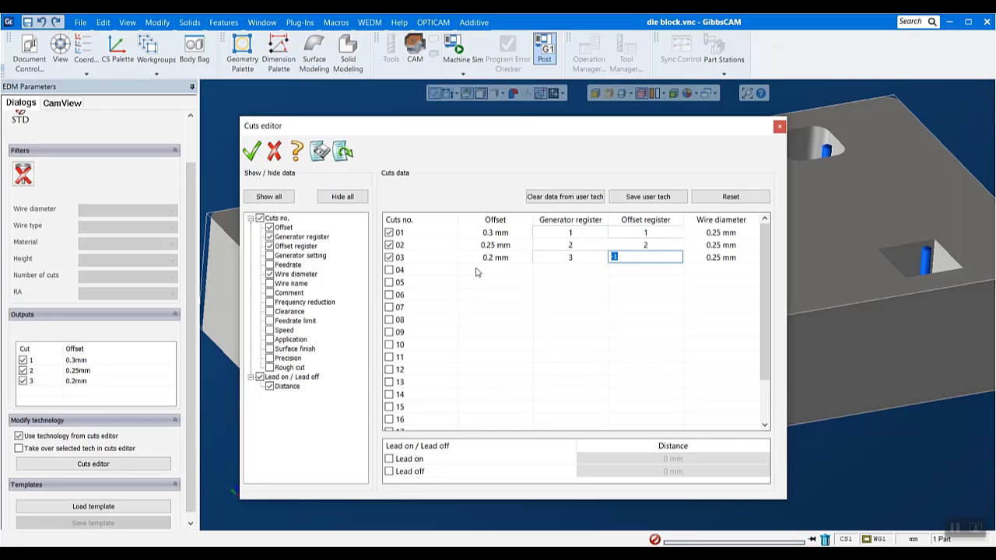
{"action": "type", "text": "3"}
{"action": "left_click", "coordinate": [642, 292]}
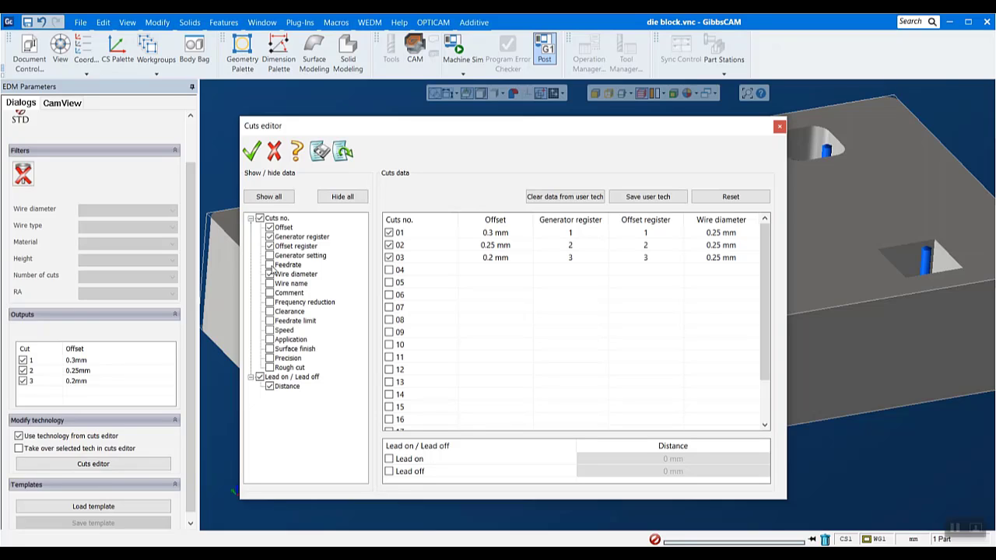
- Show the feedrate data, set the feedrate of cut 01 to 7 mm/min, and accept the program technology
{"action": "left_click", "coordinate": [269, 265]}
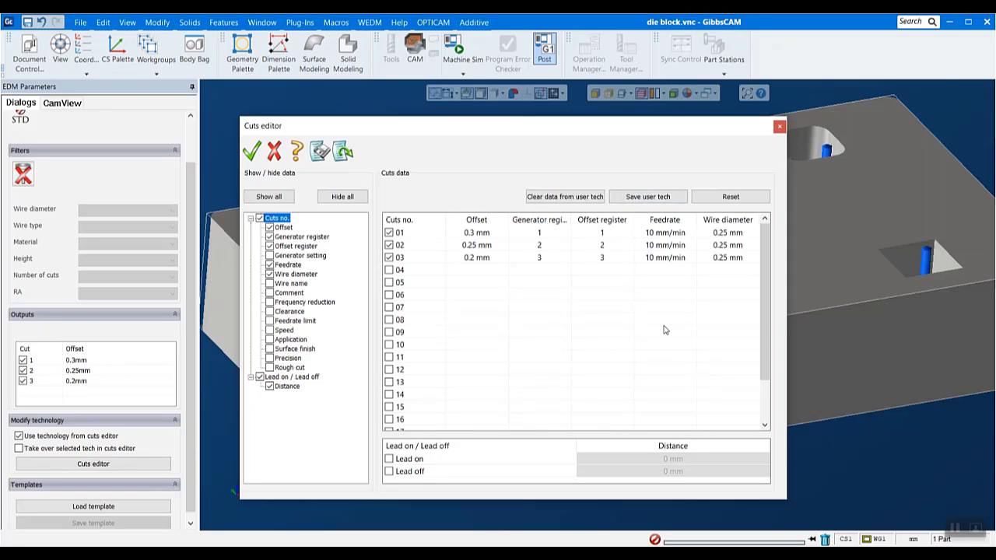
{"action": "double_click", "coordinate": [654, 235]}
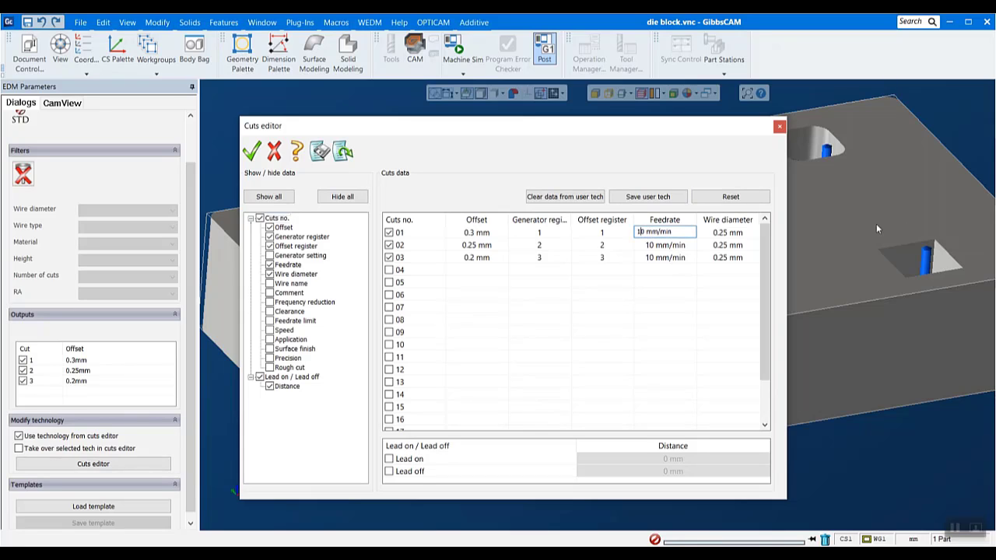
{"action": "key", "text": "BackSpace"}
{"action": "key", "text": "BackSpace"}
{"action": "type", "text": "7"}
{"action": "left_click", "coordinate": [689, 295]}
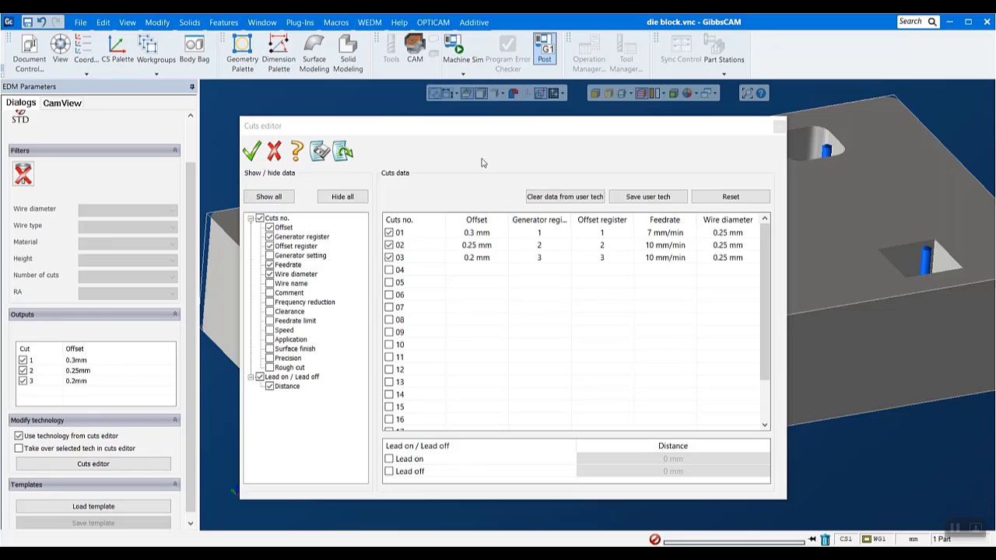
{"action": "left_click", "coordinate": [253, 151]}
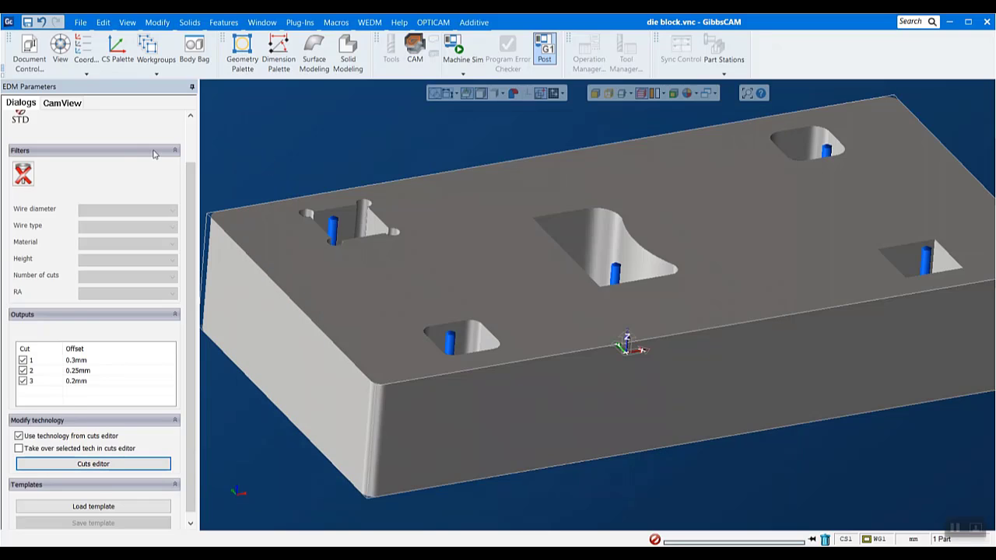
{"action": "scroll", "coordinate": [105, 179], "scroll_direction": "up", "scroll_amount": 2}
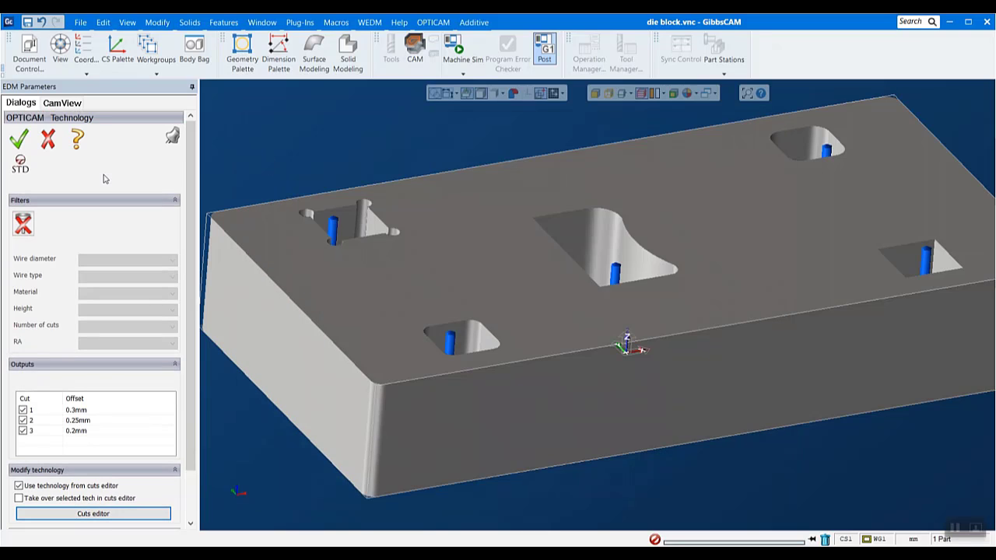
{"action": "left_click", "coordinate": [19, 138]}
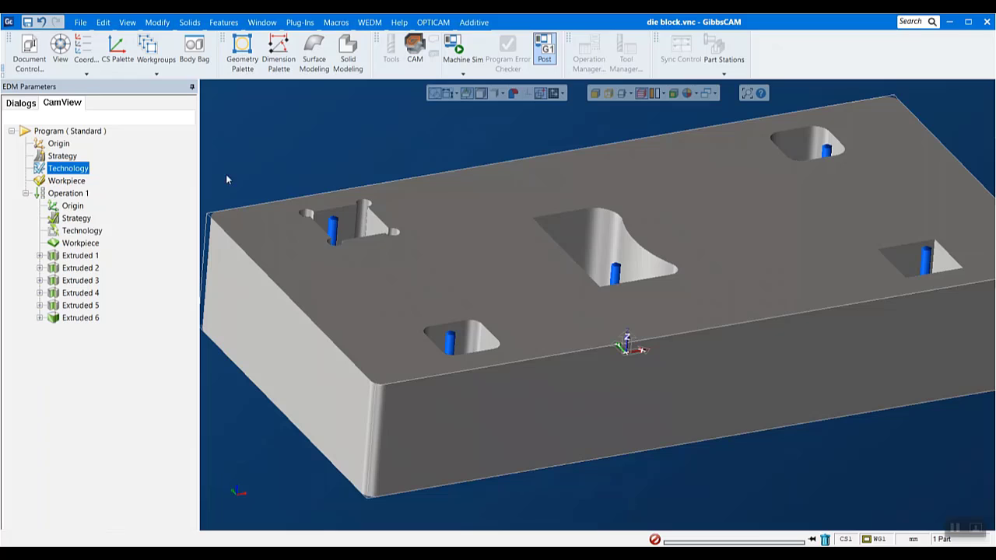
- Examine the offset cut paths of Extruded 1 up close at the pocket's corner relief
{"action": "left_click", "coordinate": [80, 255]}
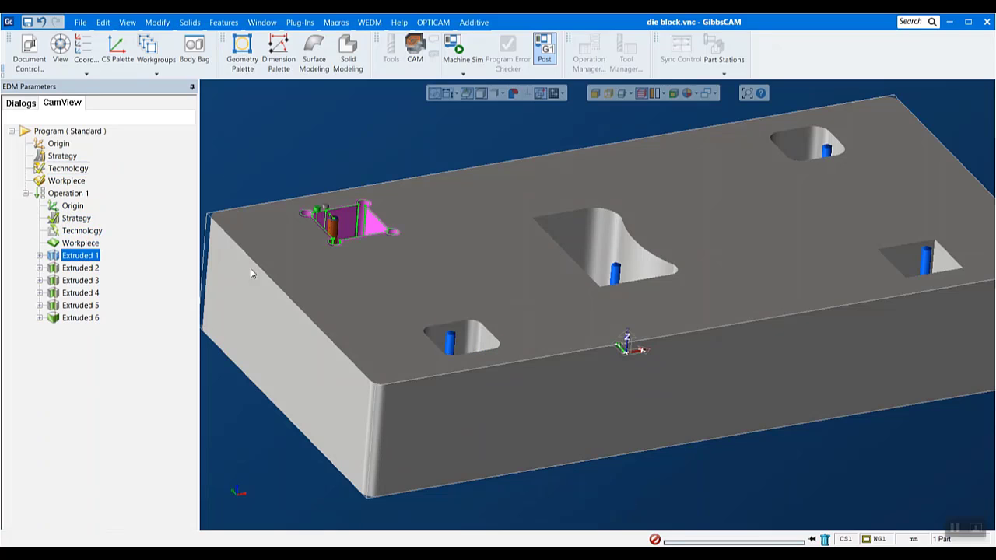
{"action": "scroll", "coordinate": [296, 198], "scroll_direction": "up", "scroll_amount": 5}
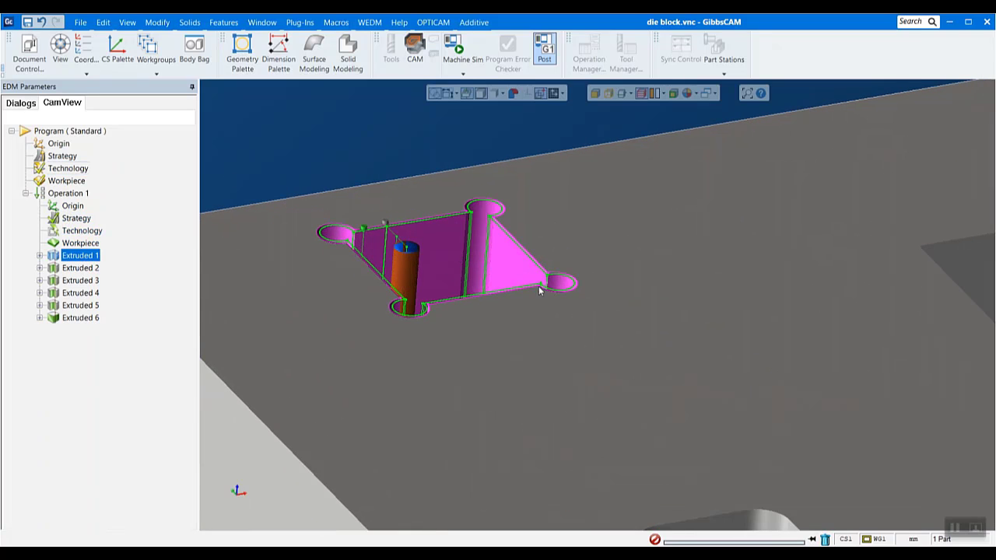
{"action": "scroll", "coordinate": [449, 222], "scroll_direction": "up", "scroll_amount": 3}
{"action": "scroll", "coordinate": [498, 167], "scroll_direction": "up", "scroll_amount": 6}
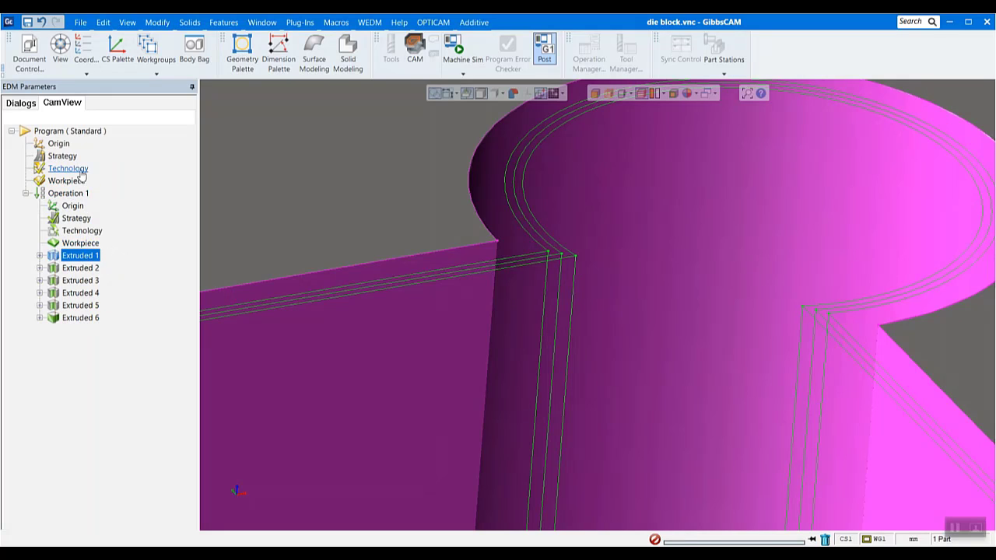
{"action": "scroll", "coordinate": [492, 388], "scroll_direction": "down", "scroll_amount": 8}
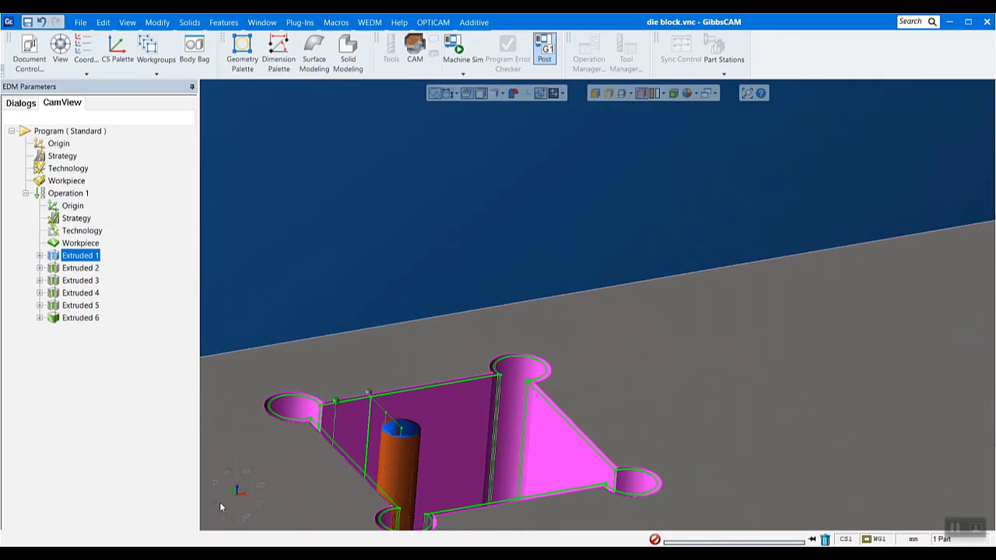
{"action": "left_click", "coordinate": [214, 487]}
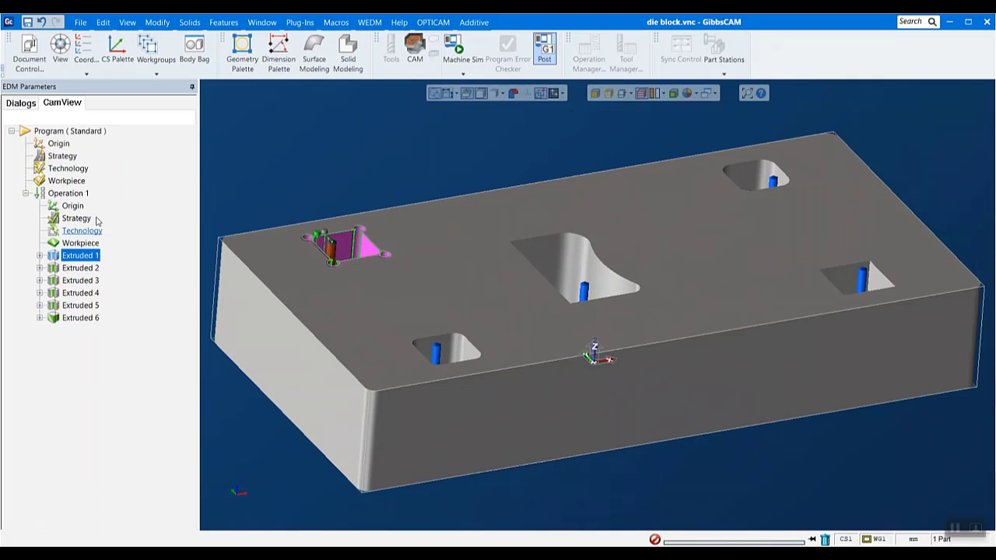
- Review the program workpiece's box allowances and the specific solid option, and close the workpiece settings
{"action": "left_click", "coordinate": [67, 182]}
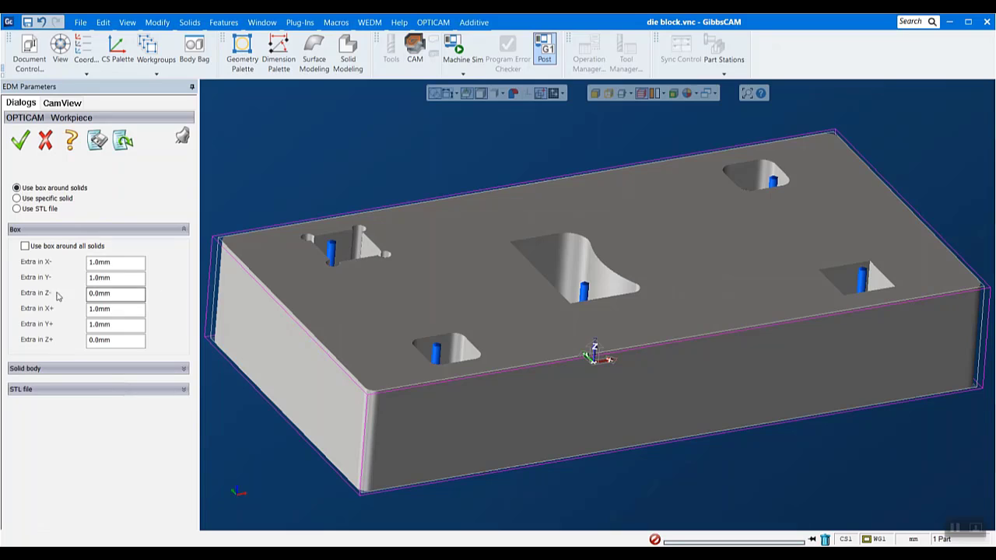
{"action": "left_click_drag", "start_coordinate": [135, 262], "coordinate": [19, 264]}
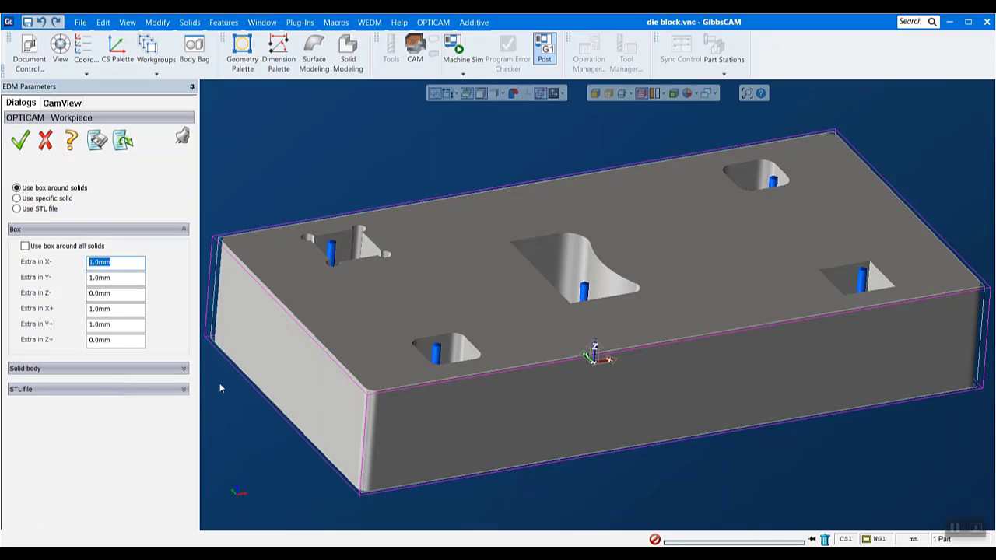
{"action": "double_click", "coordinate": [114, 312]}
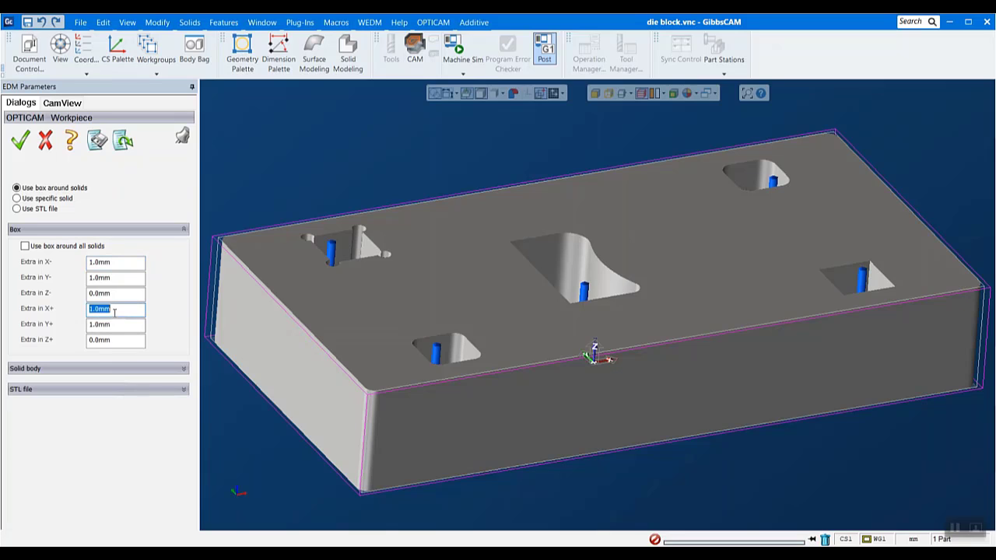
{"action": "left_click", "coordinate": [124, 297]}
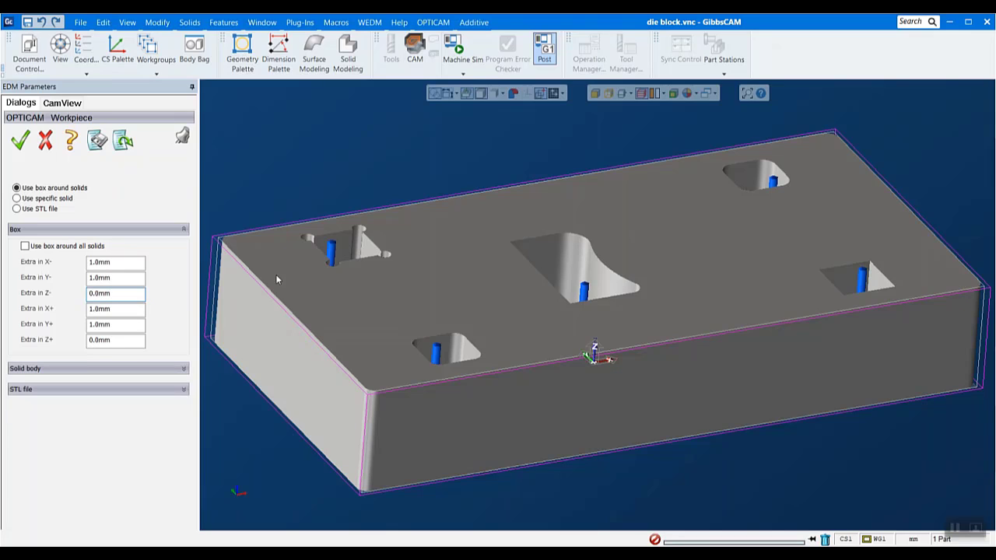
{"action": "left_click", "coordinate": [36, 199]}
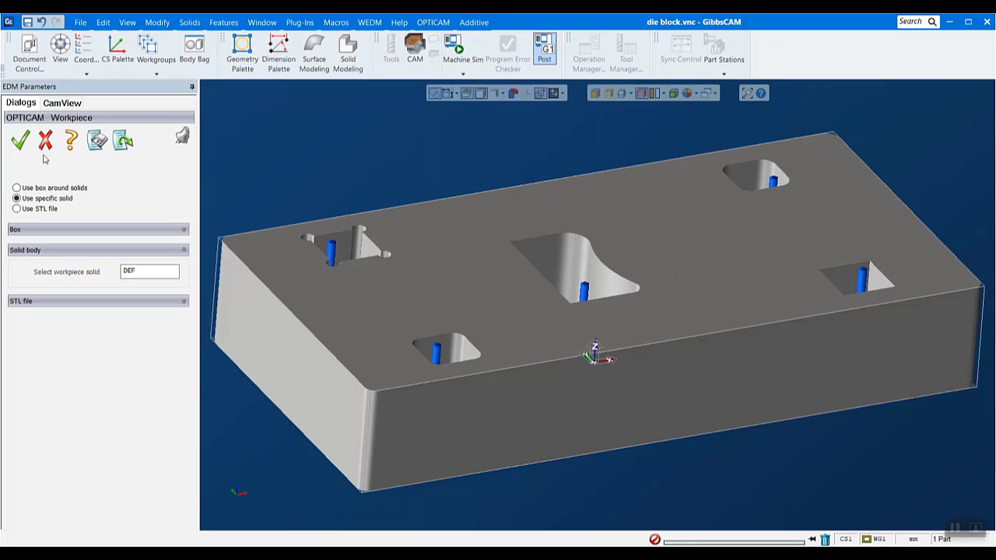
{"action": "left_click", "coordinate": [21, 140]}
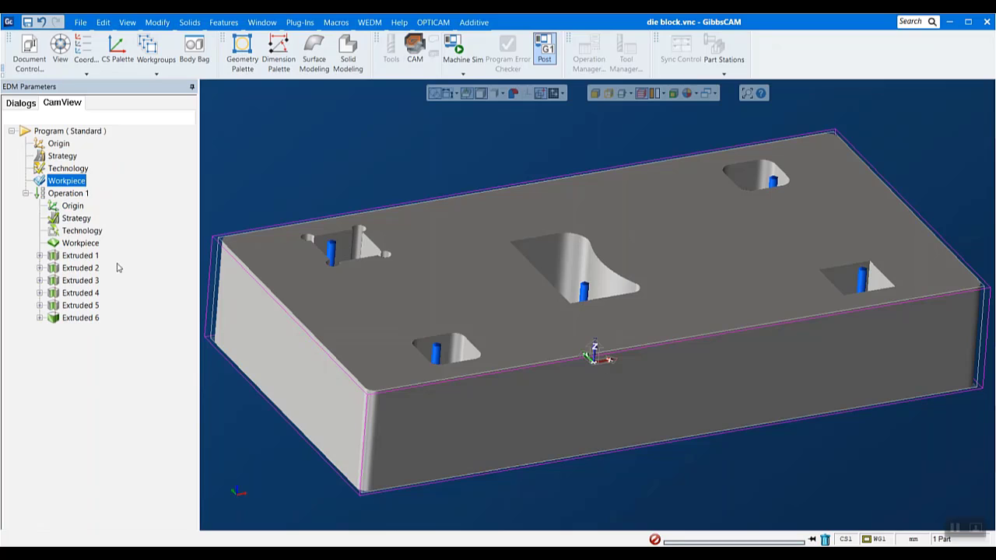
- Set the feature sequence strategy of Operation 1 to the shortest path between features
{"action": "double_click", "coordinate": [75, 219]}
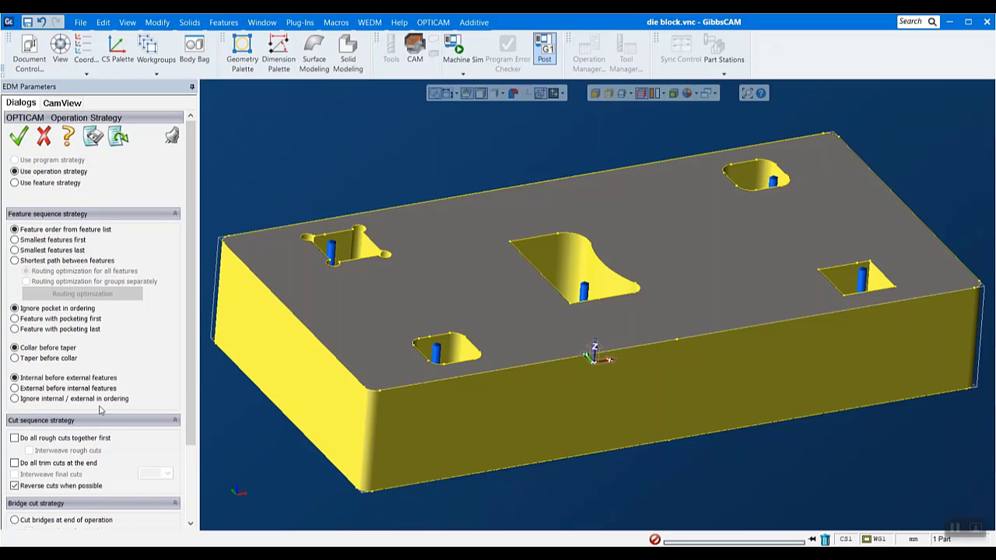
{"action": "scroll", "coordinate": [100, 410], "scroll_direction": "down", "scroll_amount": 1}
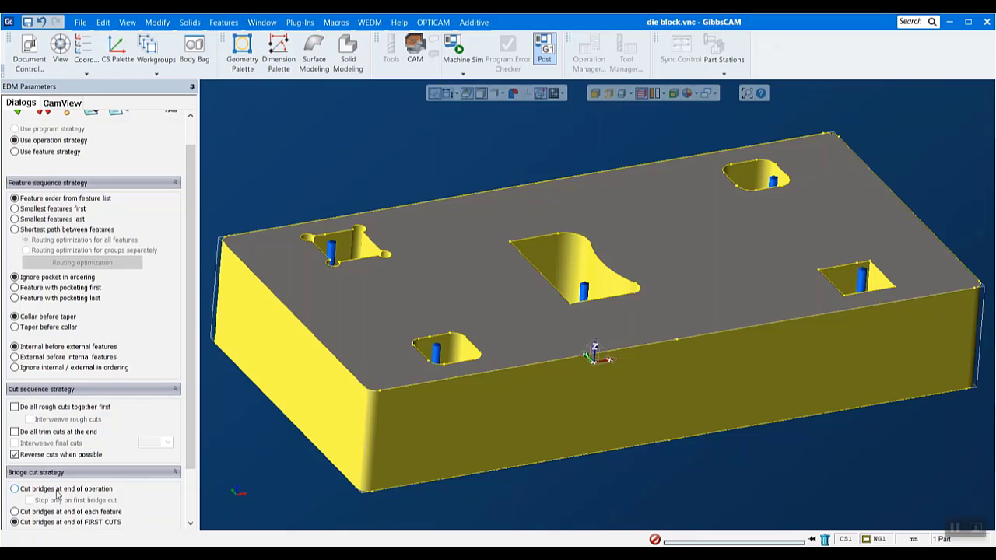
{"action": "scroll", "coordinate": [101, 368], "scroll_direction": "up", "scroll_amount": 2}
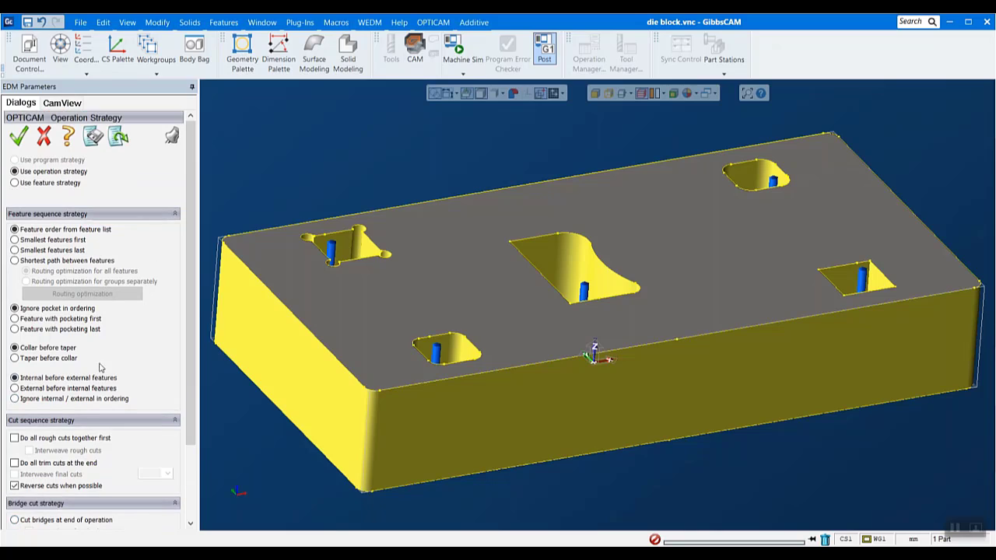
{"action": "left_click", "coordinate": [15, 260]}
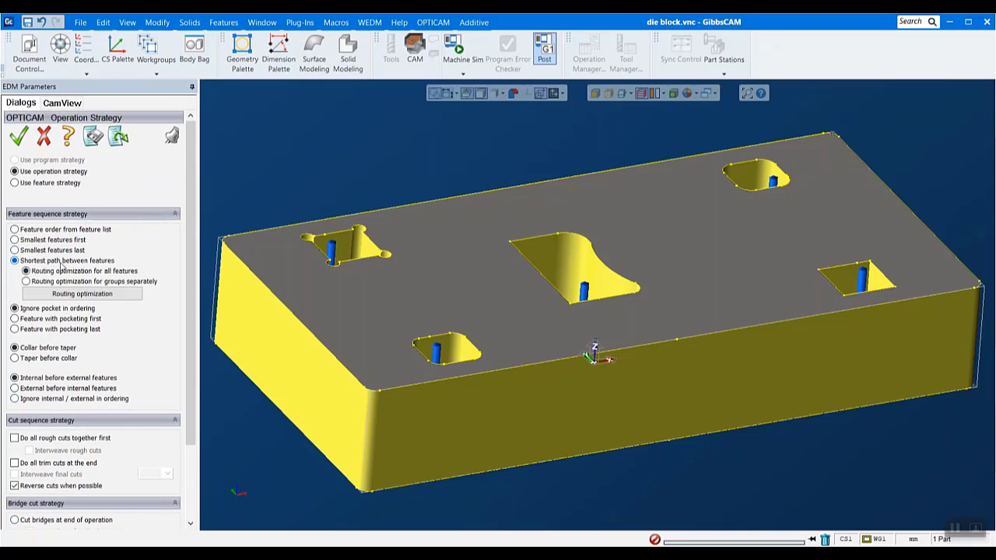
- Recalculate the optimized route from the corner-relieved pocket's start hole (-52.7, 28.5 mm) to the outer contour's start point (-0.2, -41.4 mm), and accept it
{"action": "left_click", "coordinate": [58, 294]}
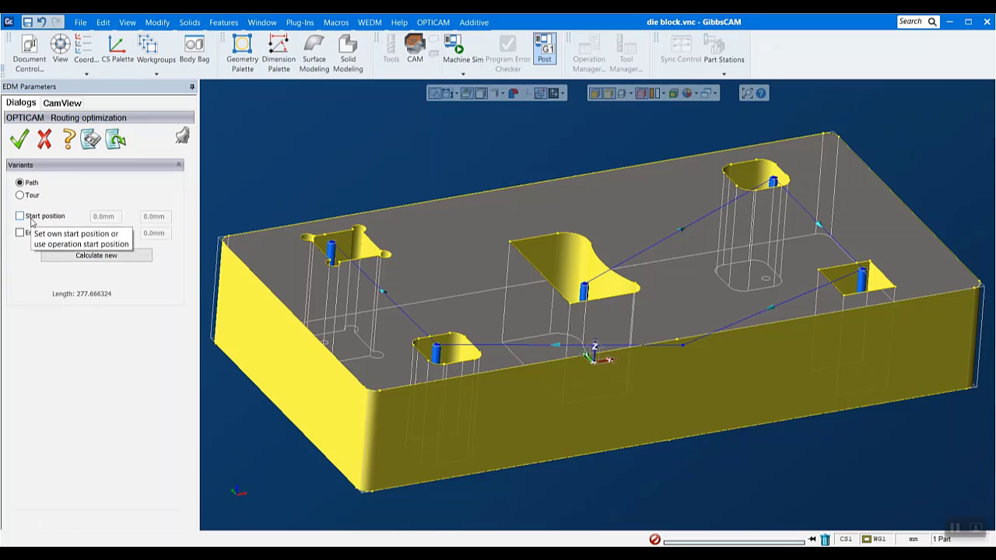
{"action": "left_click", "coordinate": [31, 218]}
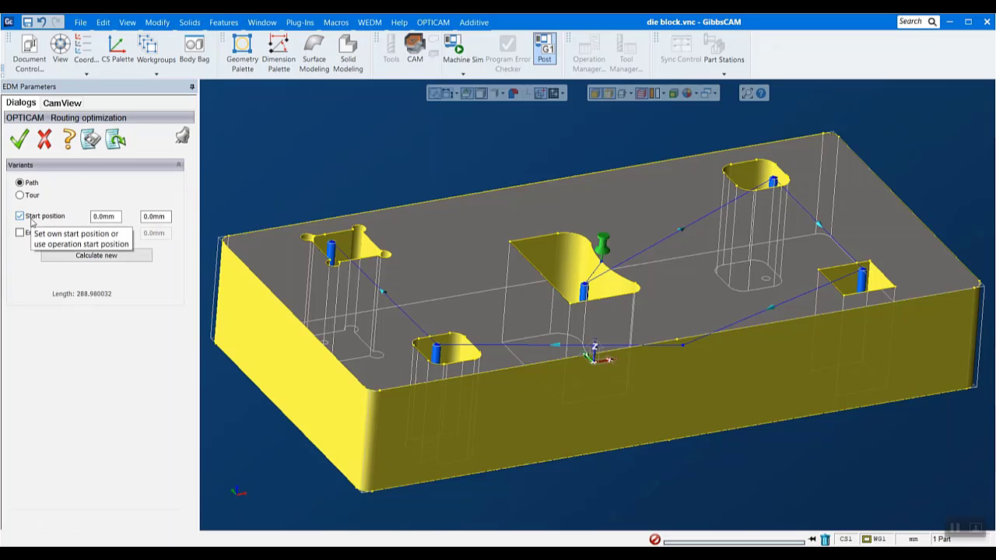
{"action": "left_click", "coordinate": [333, 246]}
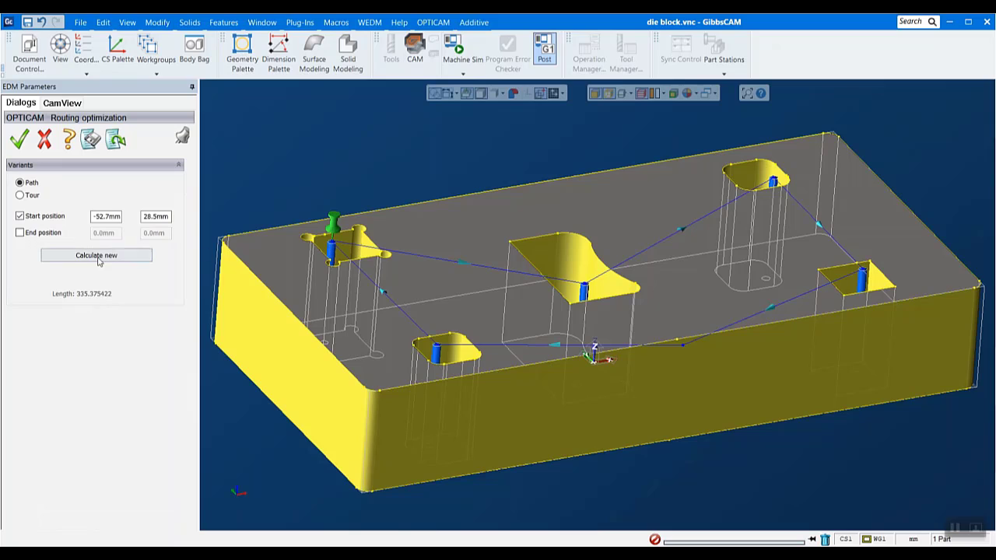
{"action": "left_click", "coordinate": [25, 235]}
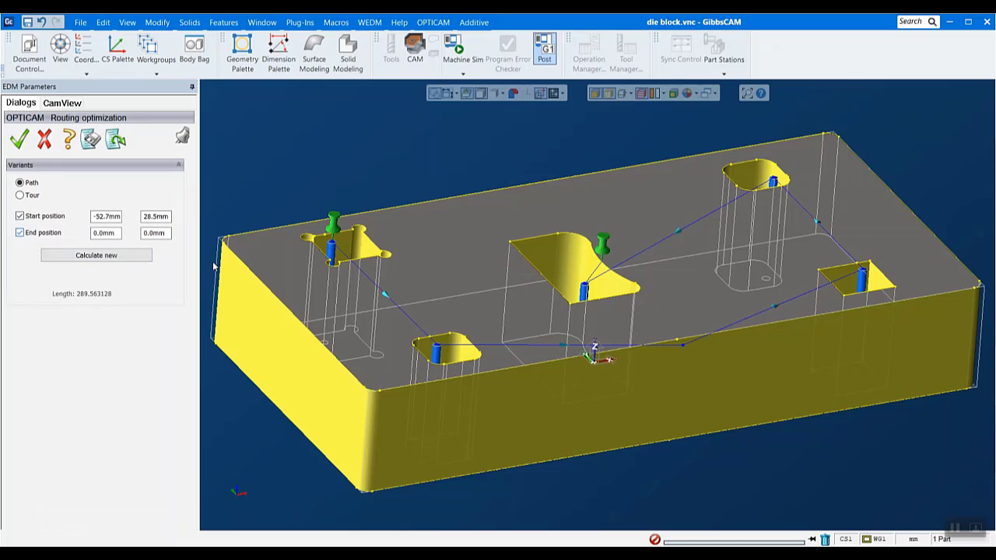
{"action": "left_click", "coordinate": [682, 345]}
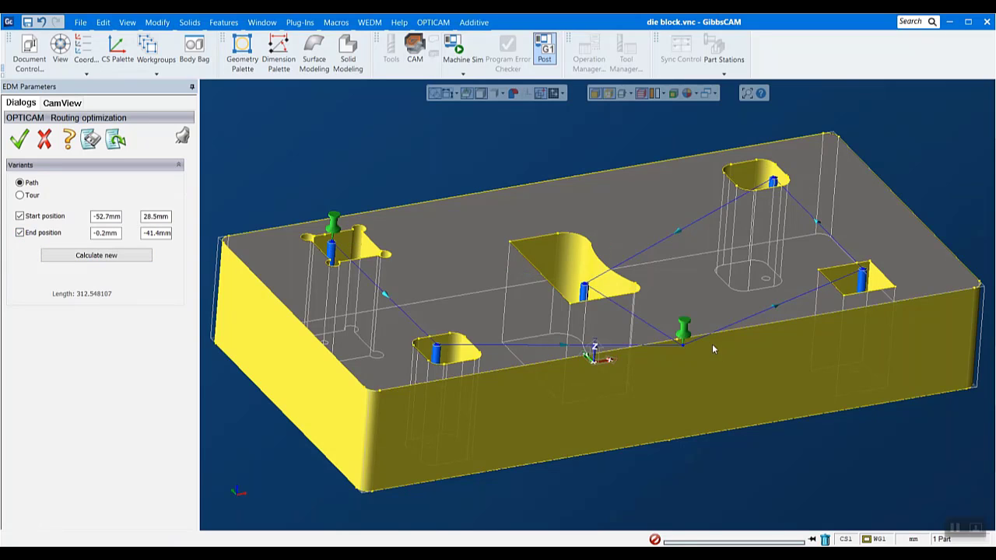
{"action": "left_click", "coordinate": [108, 259]}
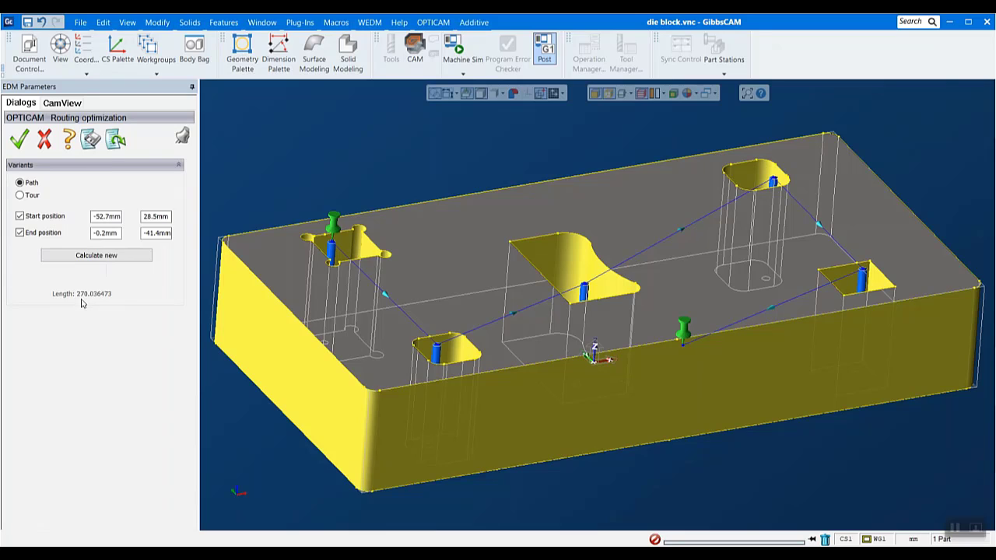
{"action": "left_click", "coordinate": [15, 145]}
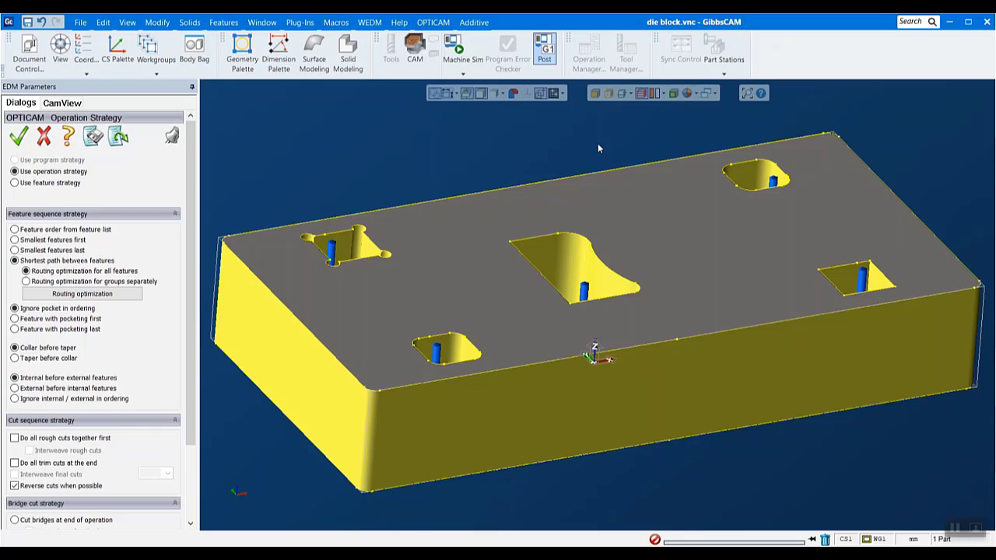
- Expand Extruded 1 and its Segment 1 in the program tree to list the segment's settings
{"action": "left_click", "coordinate": [61, 102]}
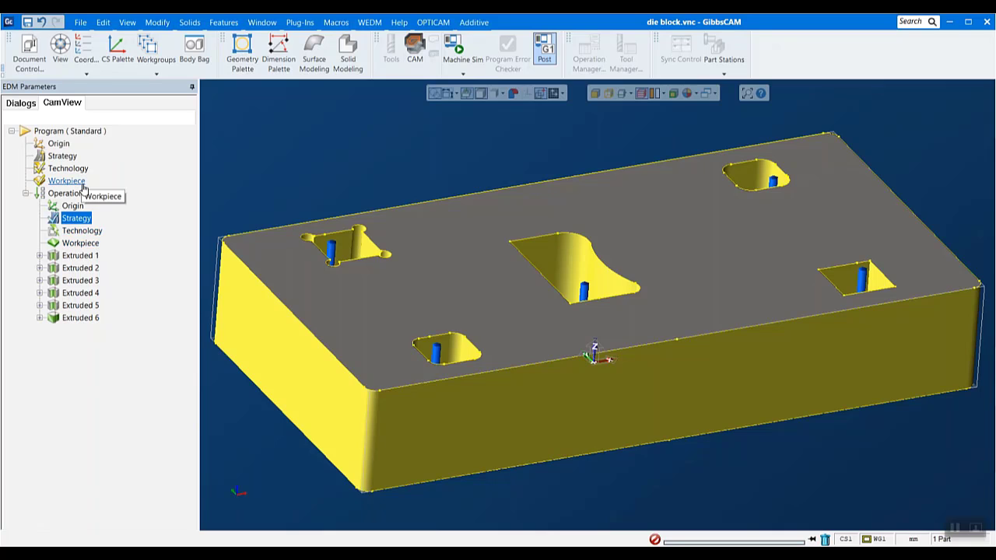
{"action": "left_click", "coordinate": [40, 255]}
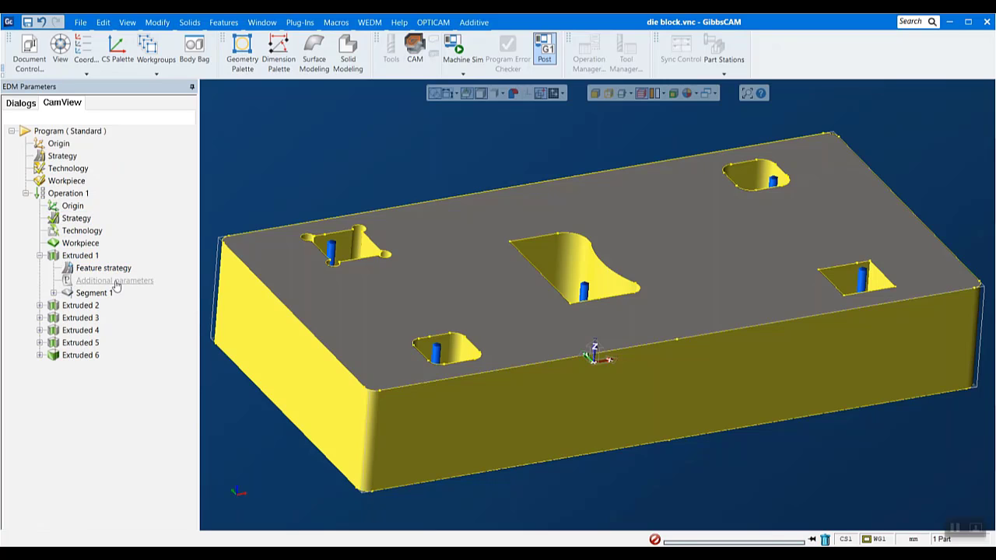
{"action": "left_click", "coordinate": [79, 257]}
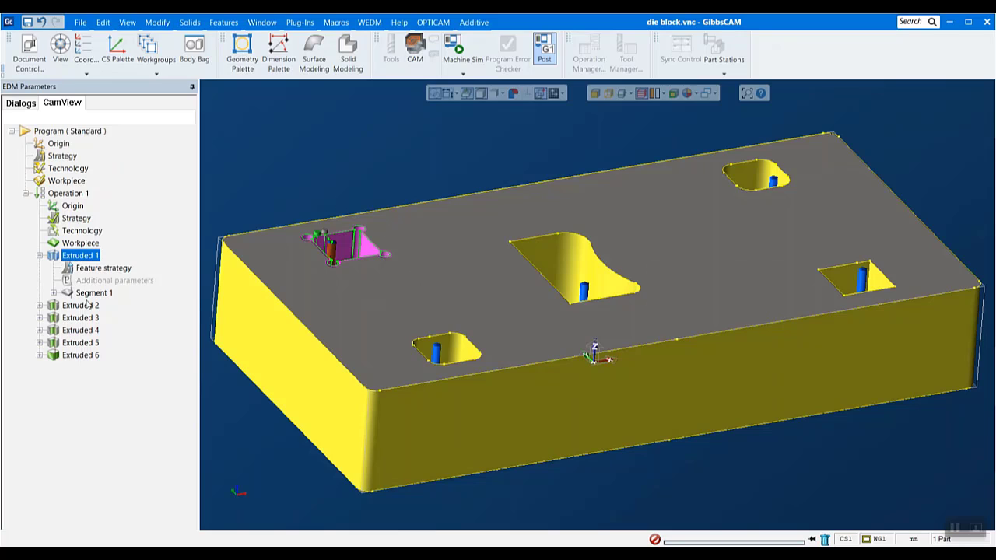
{"action": "left_click", "coordinate": [53, 293]}
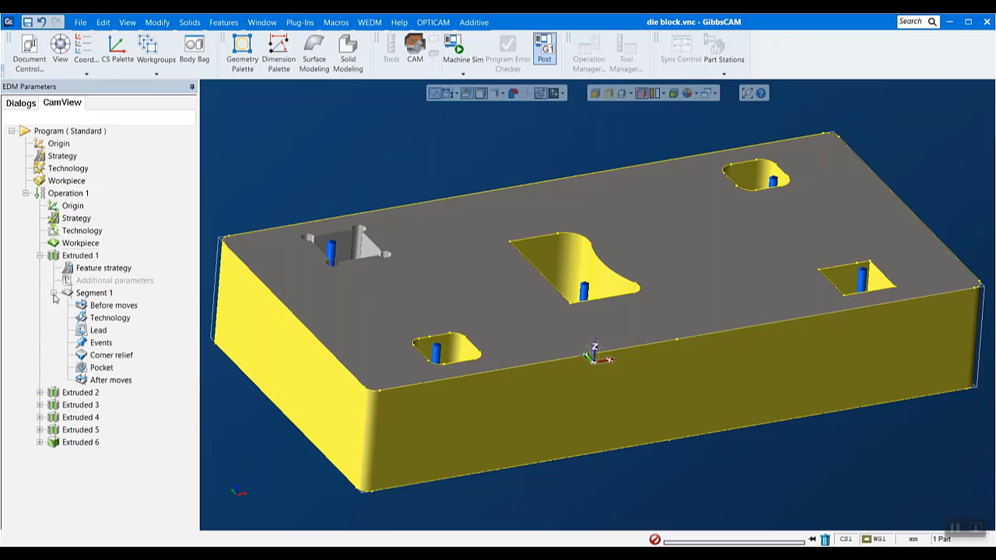
- Try adding a rapid move and a wire thread move, both on the first cut, before Segment 1 of Extruded 1, and cancel
{"action": "double_click", "coordinate": [122, 306]}
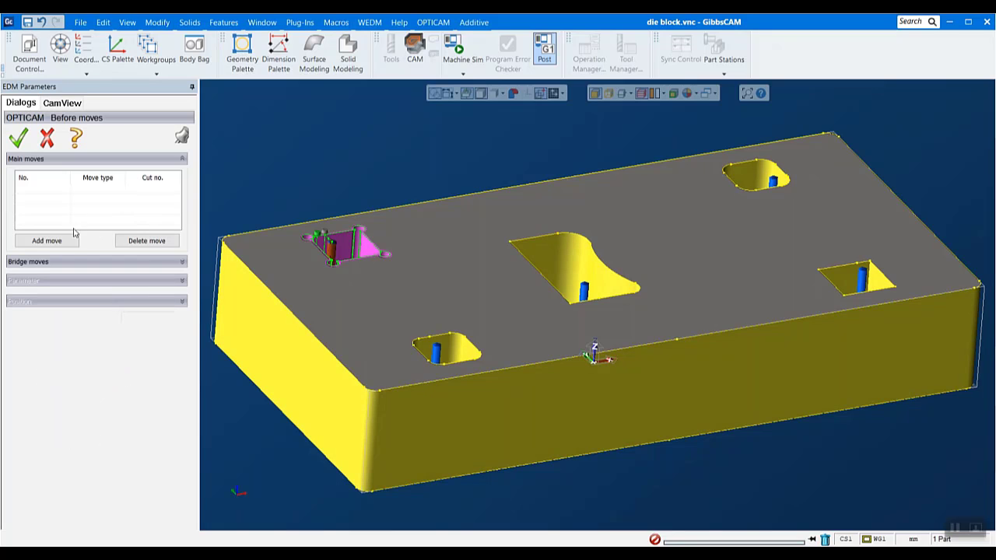
{"action": "scroll", "coordinate": [312, 183], "scroll_direction": "up", "scroll_amount": 2}
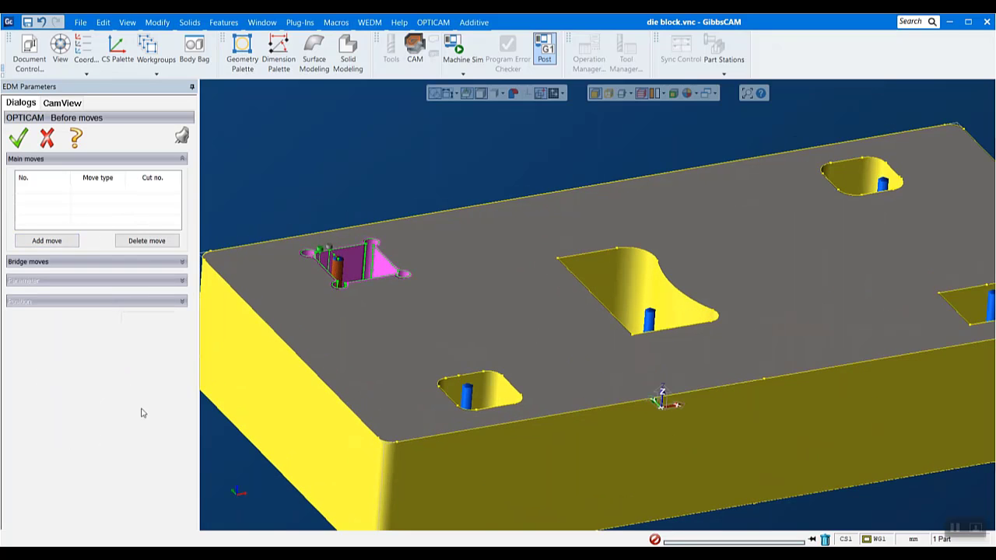
{"action": "left_click", "coordinate": [49, 241]}
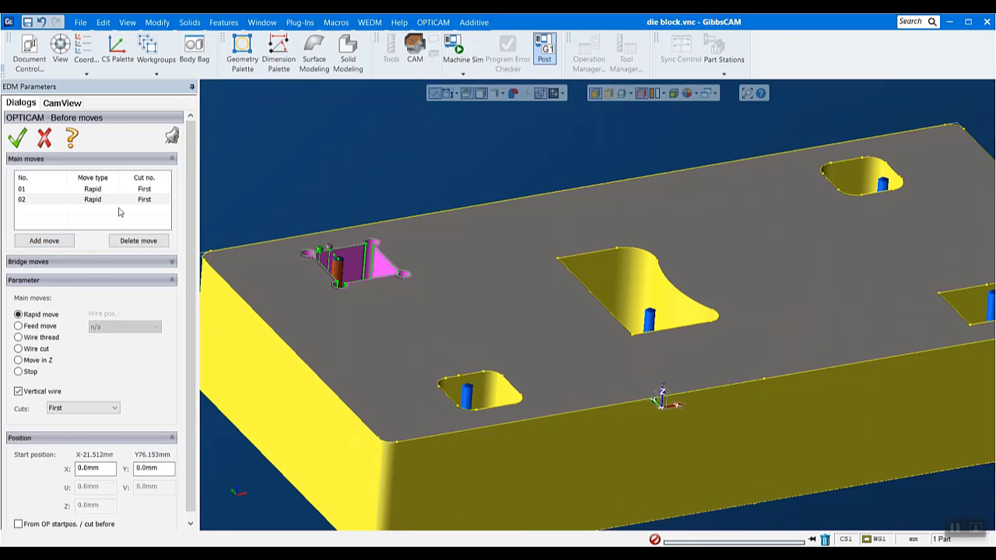
{"action": "left_click", "coordinate": [18, 349]}
{"action": "left_click", "coordinate": [18, 337]}
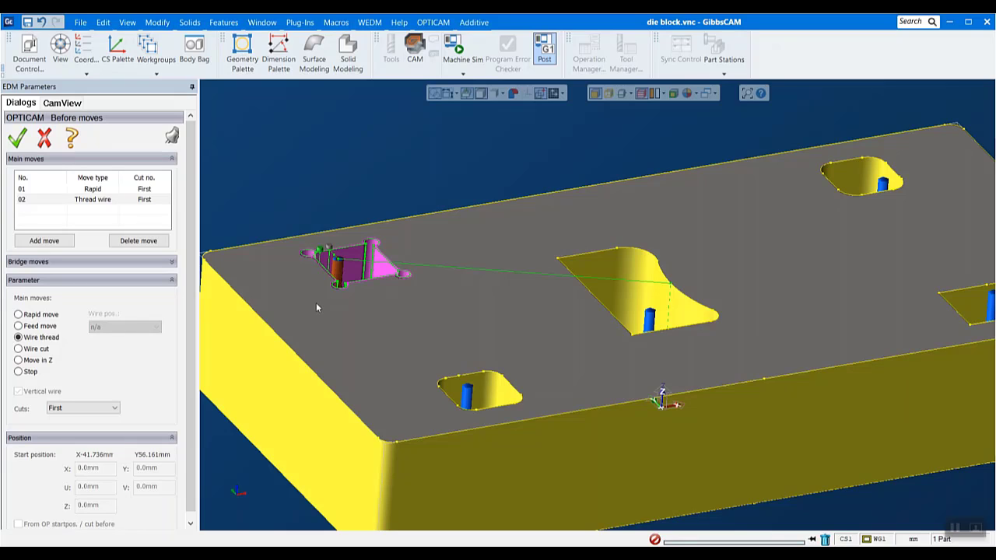
{"action": "left_click", "coordinate": [45, 138]}
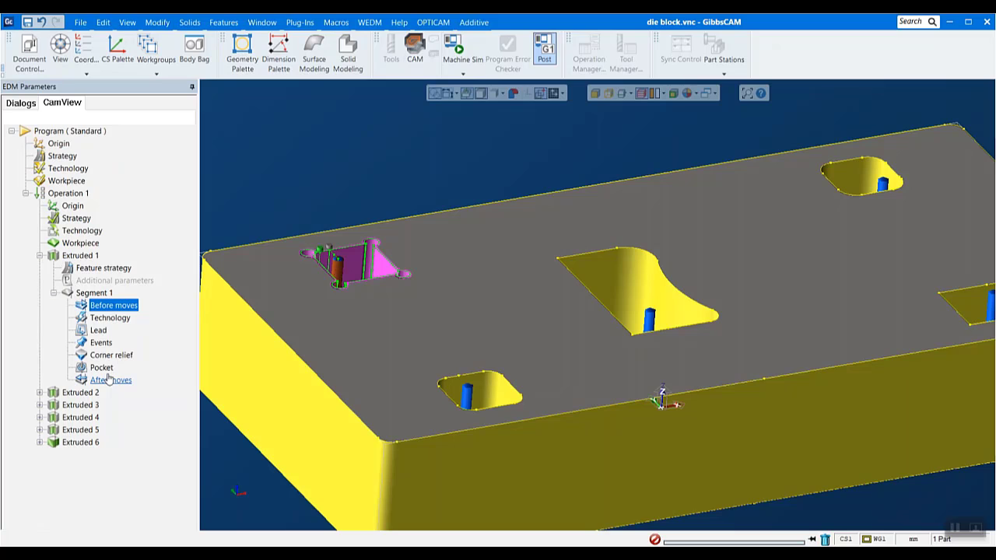
- Review the start hole, endpoint and lead on/off settings of Segment 1, and close them without changes
{"action": "double_click", "coordinate": [99, 331]}
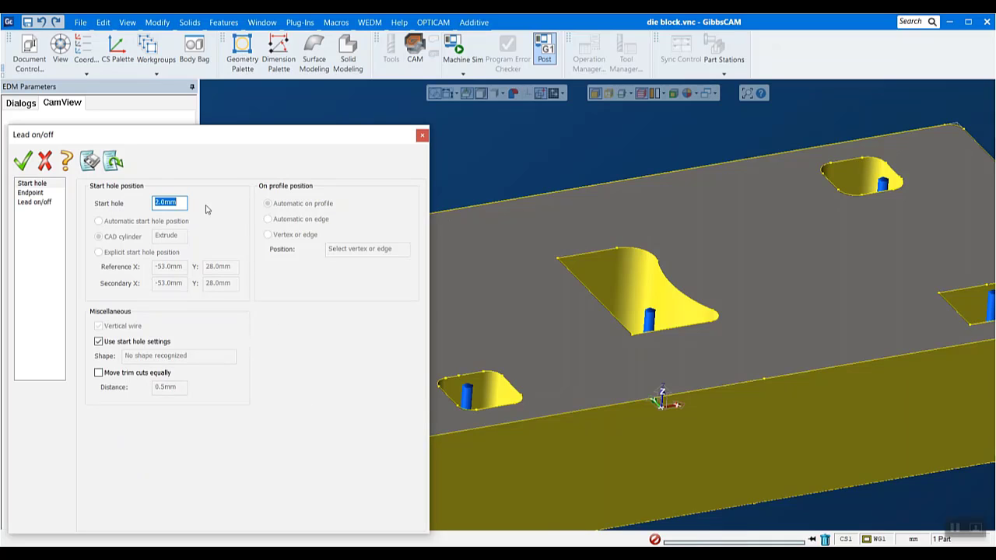
{"action": "left_click", "coordinate": [175, 201]}
{"action": "left_click", "coordinate": [33, 193]}
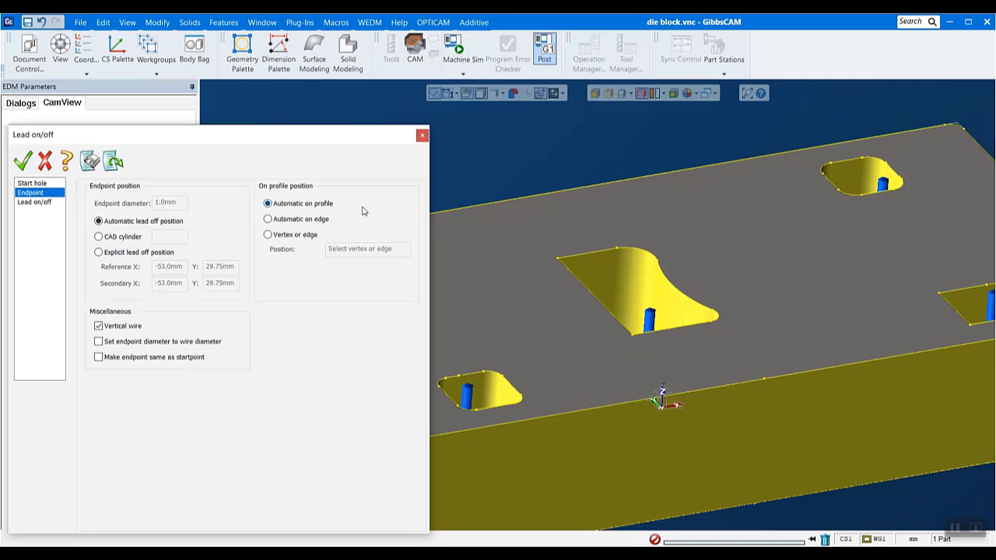
{"action": "left_click", "coordinate": [36, 202]}
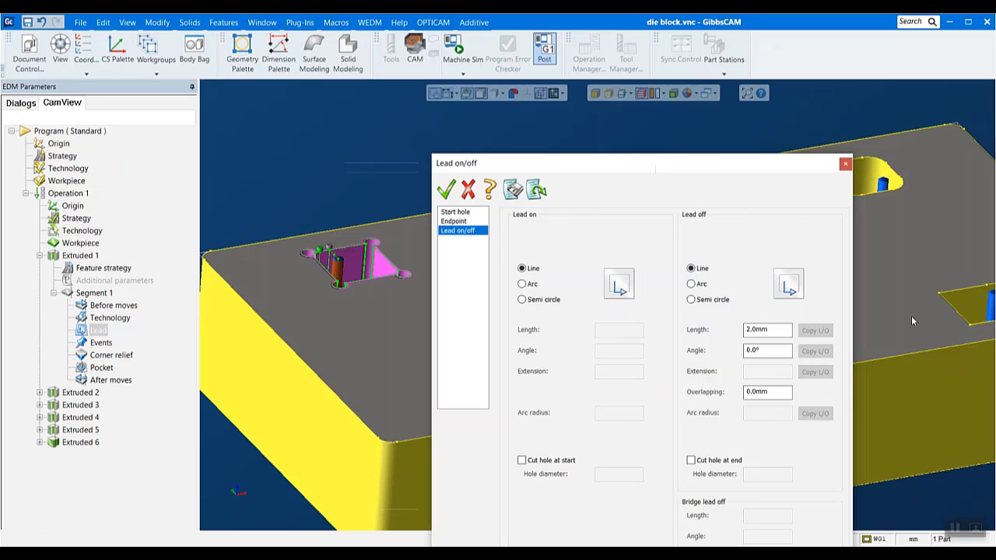
{"action": "left_click", "coordinate": [845, 163]}
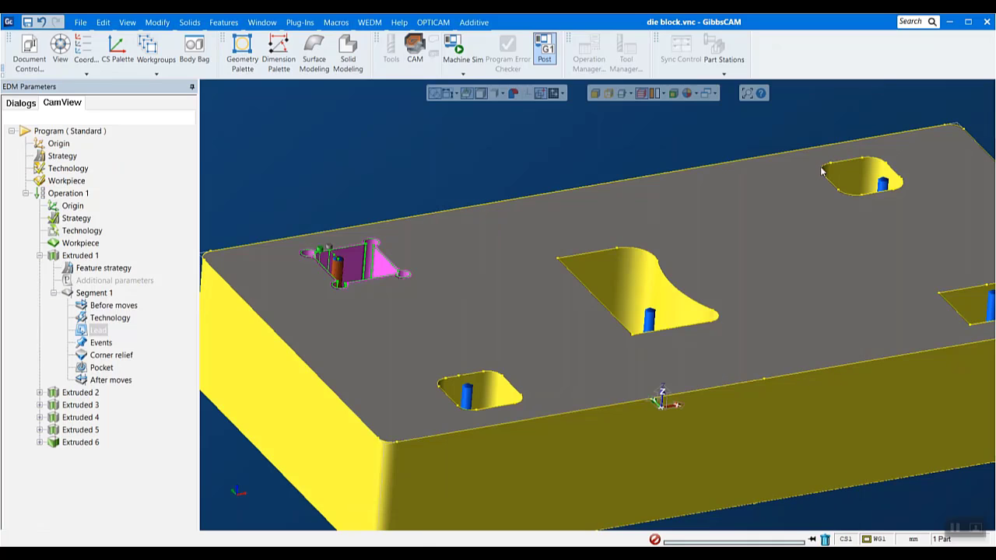
- Try adding a circular loop corner relief to all corners of Segment 1, check its radius parameter, and remove it
{"action": "double_click", "coordinate": [123, 358]}
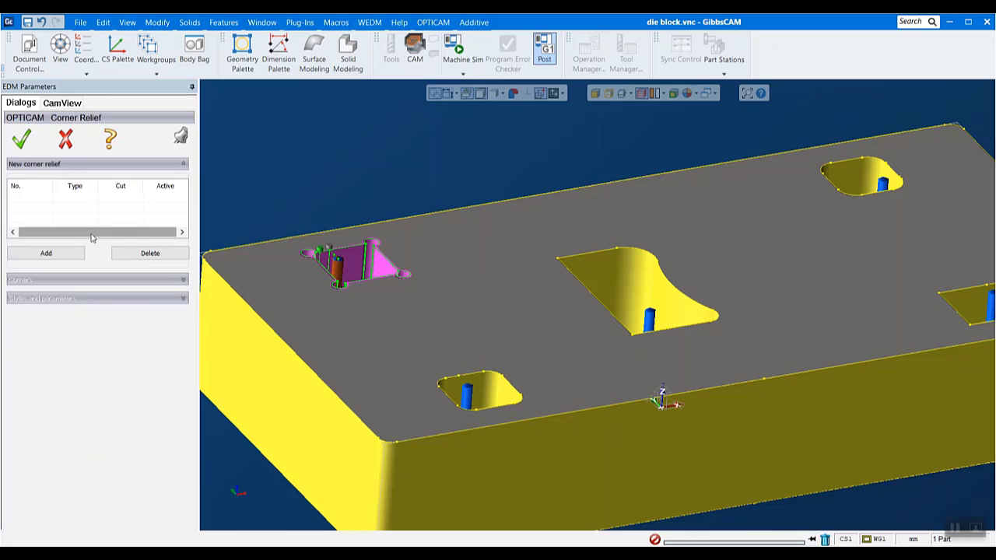
{"action": "left_click", "coordinate": [45, 253]}
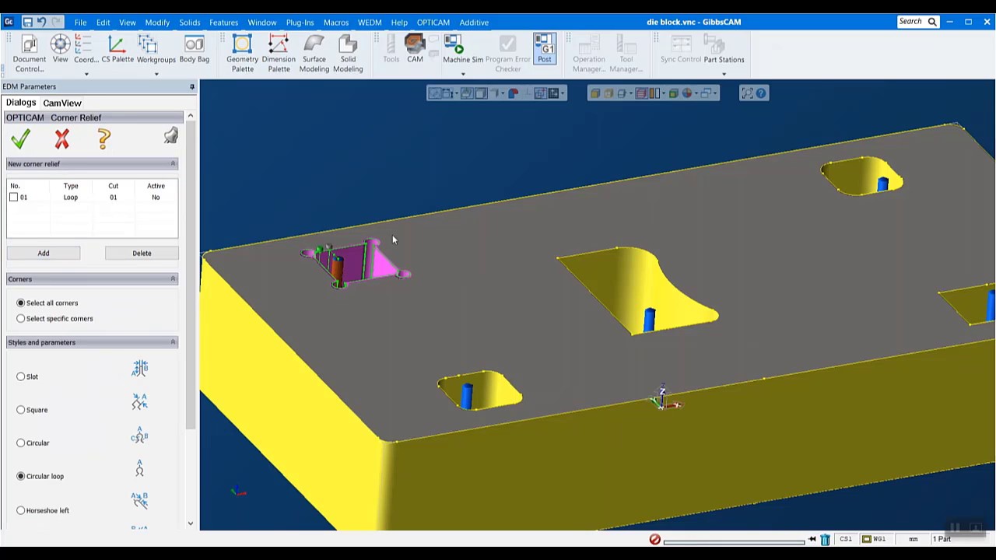
{"action": "scroll", "coordinate": [177, 380], "scroll_direction": "down", "scroll_amount": 1}
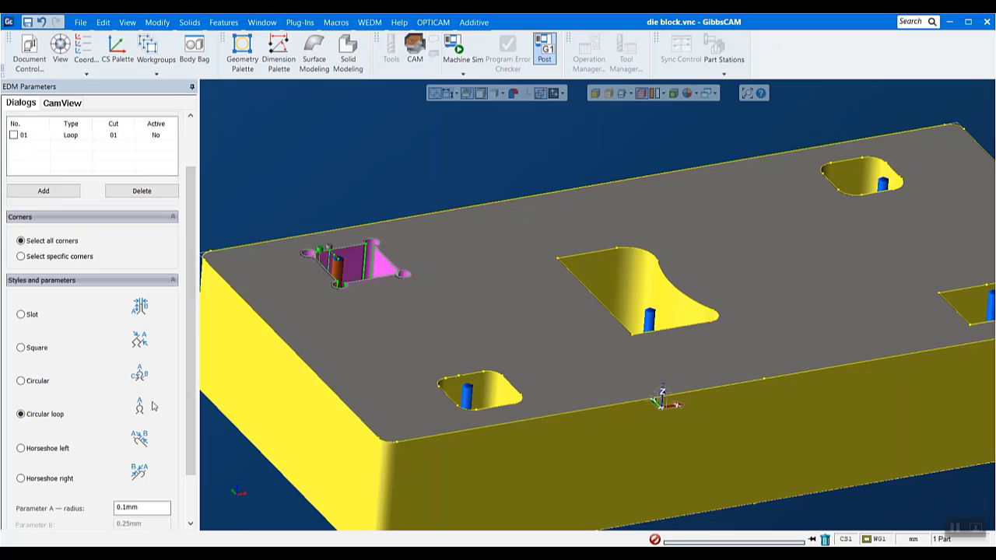
{"action": "double_click", "coordinate": [142, 509]}
{"action": "scroll", "coordinate": [145, 408], "scroll_direction": "up", "scroll_amount": 2}
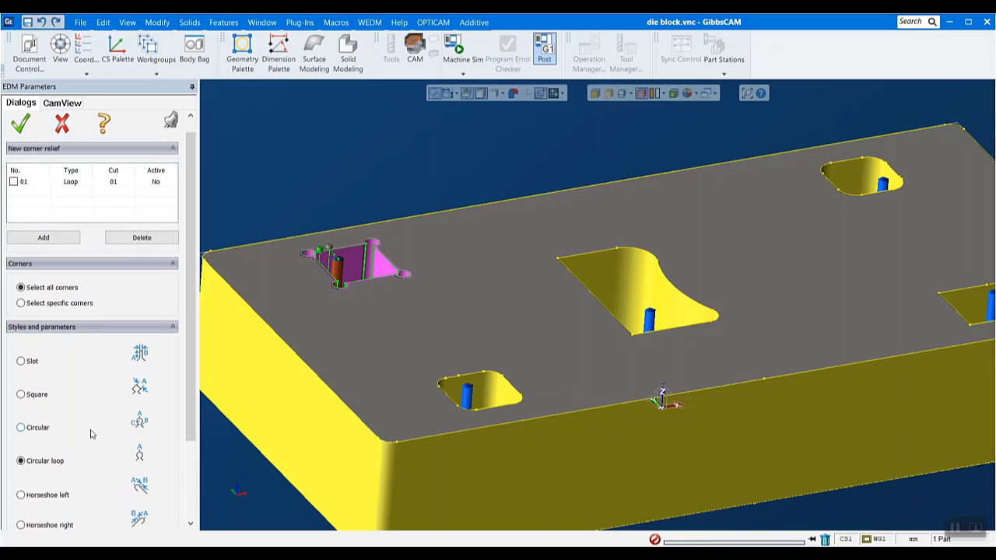
{"action": "scroll", "coordinate": [90, 438], "scroll_direction": "up", "scroll_amount": 1}
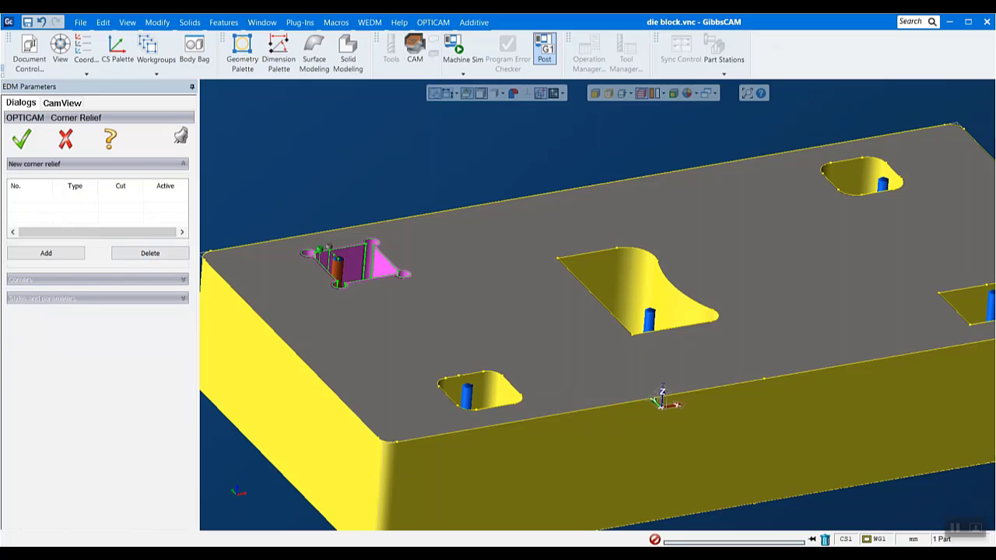
{"action": "left_click", "coordinate": [21, 141]}
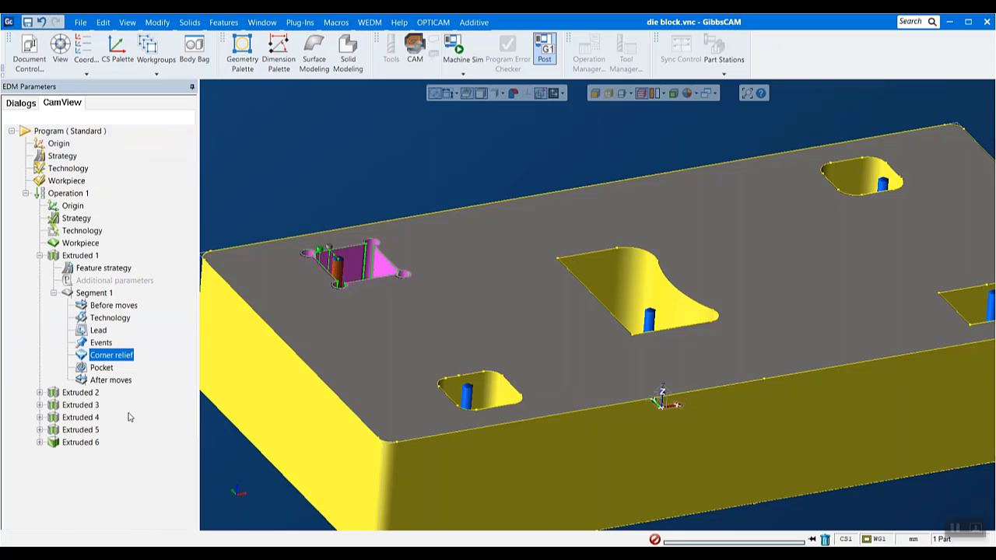
- Review the pocketing methods and parameters of Segment 1, cancel them, and view the whole die block
{"action": "double_click", "coordinate": [101, 369]}
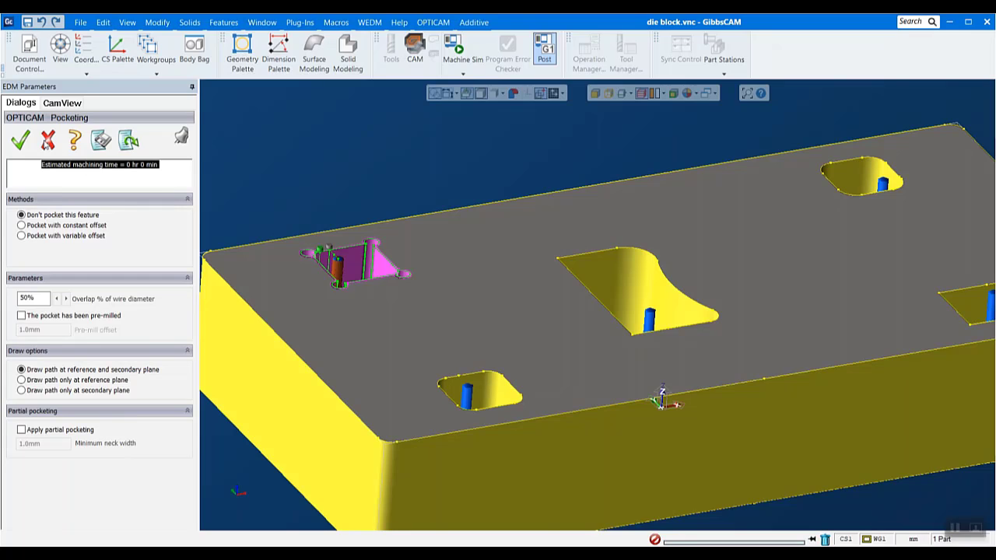
{"action": "left_click", "coordinate": [47, 141]}
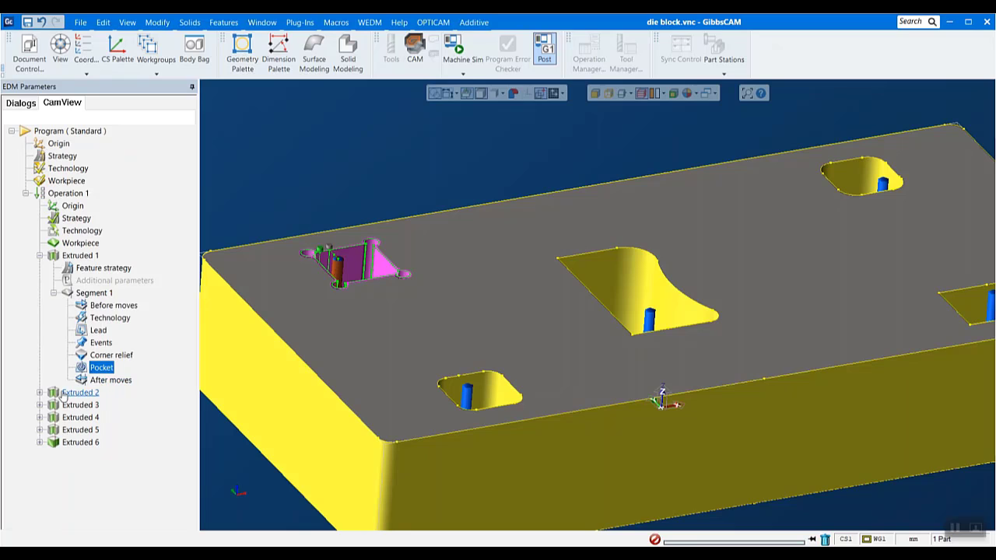
{"action": "scroll", "coordinate": [428, 334], "scroll_direction": "down", "scroll_amount": 2}
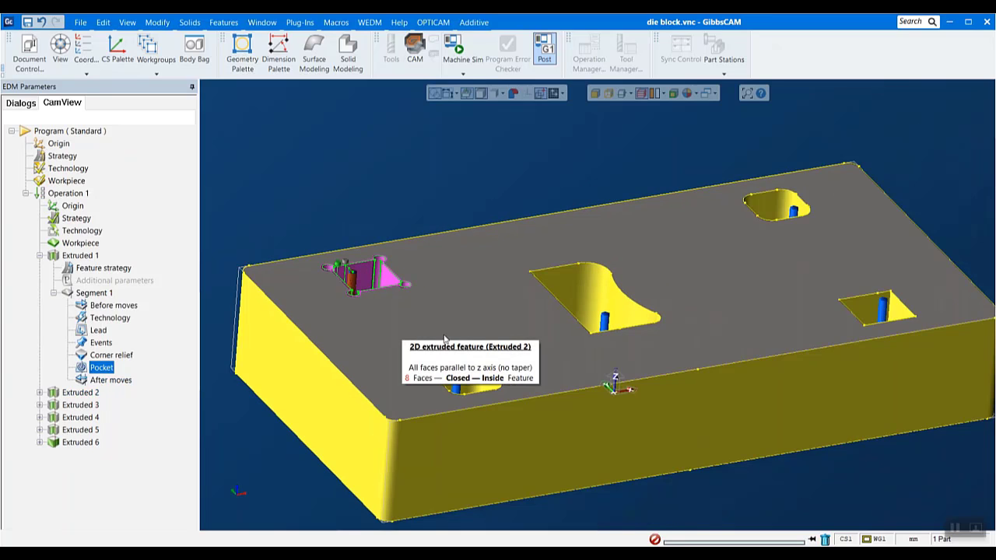
{"action": "middle_click_drag", "start_coordinate": [918, 233], "coordinate": [899, 278]}
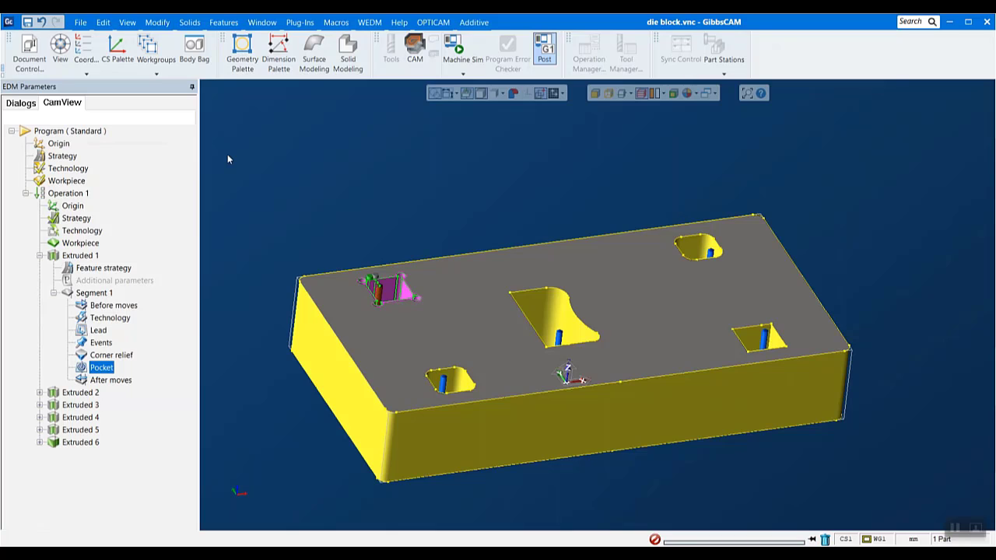
- Create a new part file named Untitled.vnc in the EDM Web Claas Files folder
{"action": "left_click", "coordinate": [76, 22]}
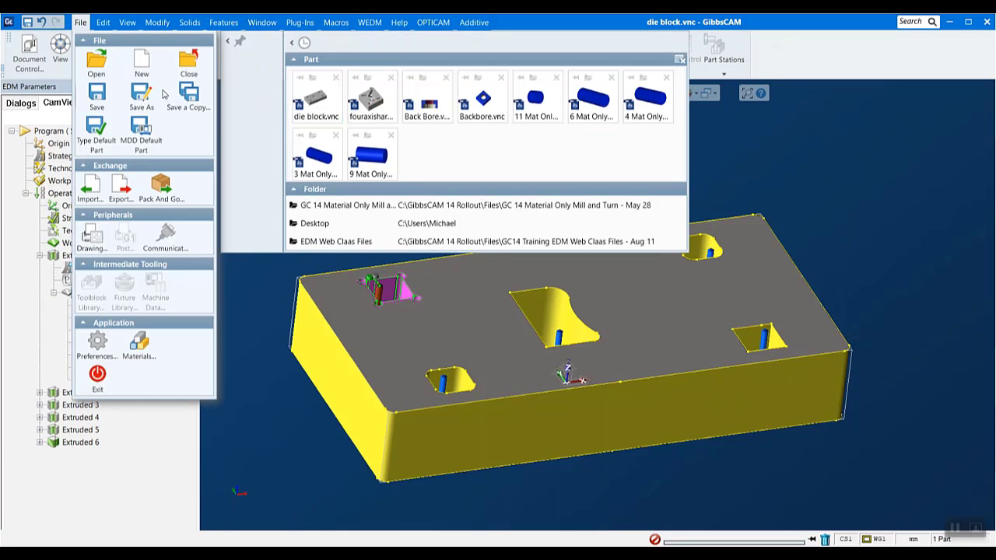
{"action": "left_click", "coordinate": [141, 64]}
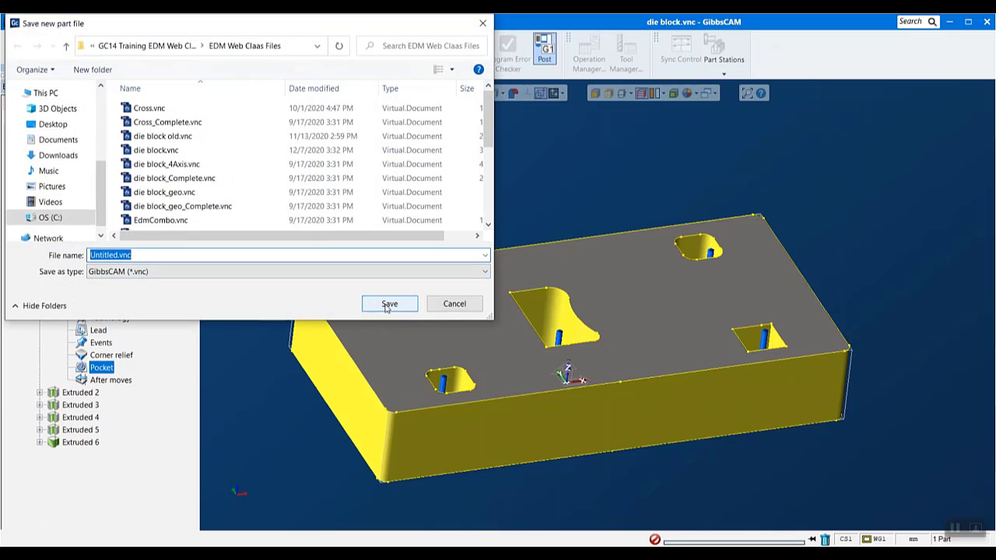
{"action": "left_click", "coordinate": [388, 304]}
{"action": "left_click", "coordinate": [578, 307]}
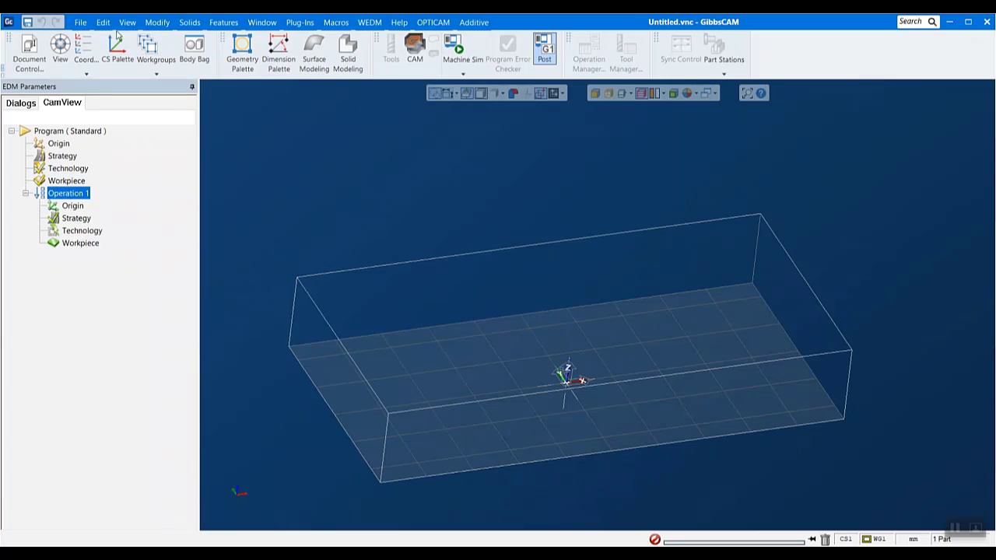
- Import the Parasolid file fouraxishard solid.x_t into the new part
{"action": "left_click", "coordinate": [80, 22]}
{"action": "left_click", "coordinate": [91, 190]}
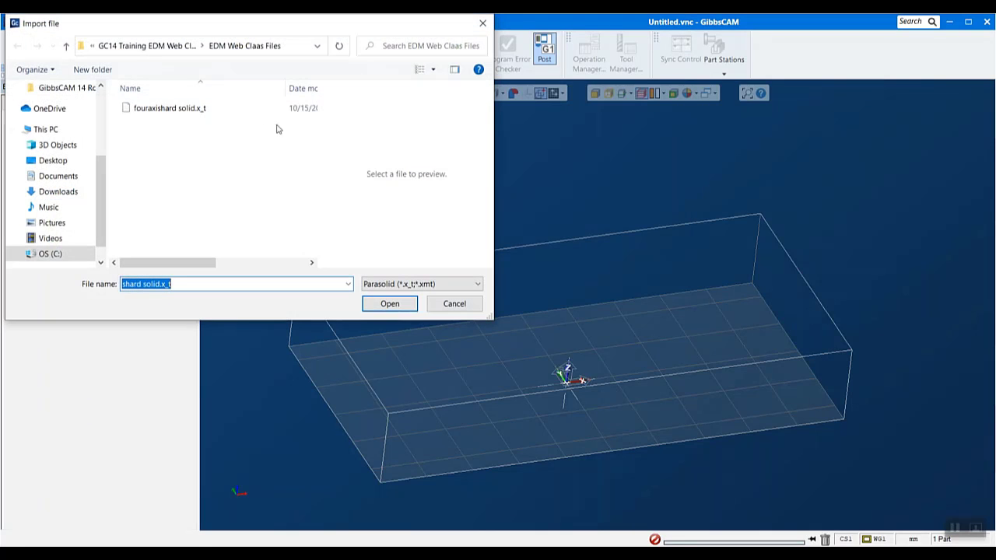
{"action": "left_click", "coordinate": [201, 108]}
{"action": "left_click", "coordinate": [381, 305]}
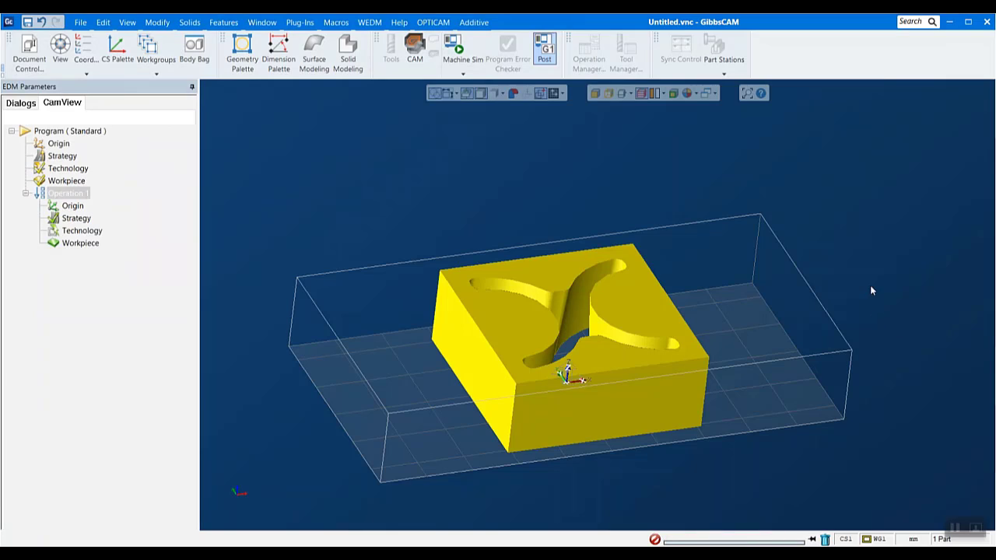
- Set the imported body's chord height to 0.001 in its properties, apply it, and close the properties
{"action": "scroll", "coordinate": [871, 286], "scroll_direction": "down", "scroll_amount": 1}
{"action": "middle_click_drag", "start_coordinate": [870, 286], "coordinate": [844, 301]}
{"action": "middle_click_drag", "start_coordinate": [682, 295], "coordinate": [809, 301]}
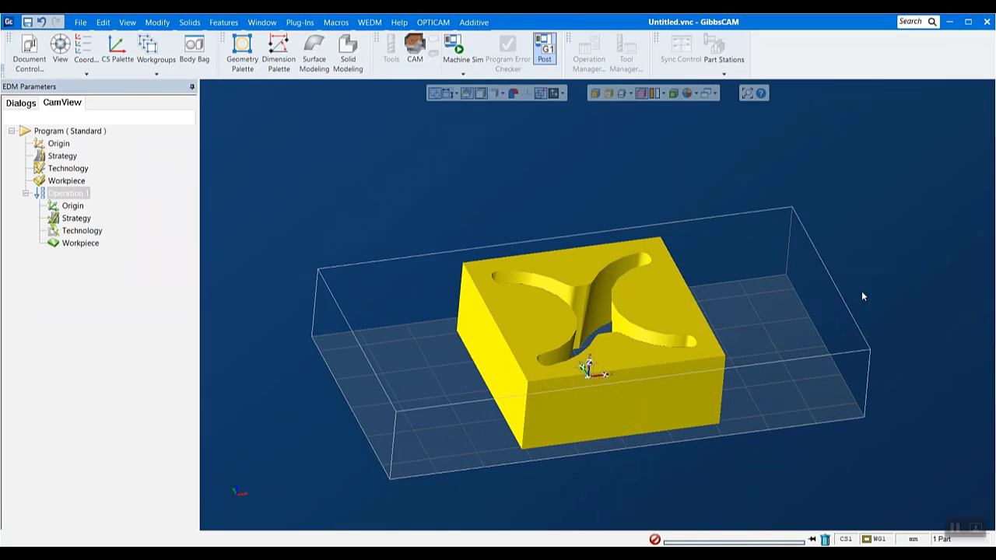
{"action": "right_click", "coordinate": [660, 304]}
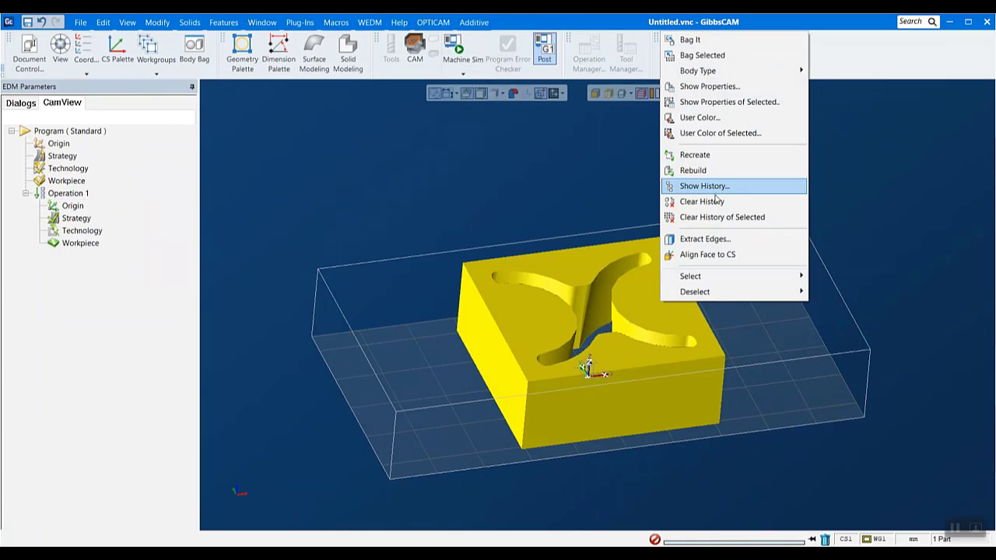
{"action": "left_click", "coordinate": [730, 87]}
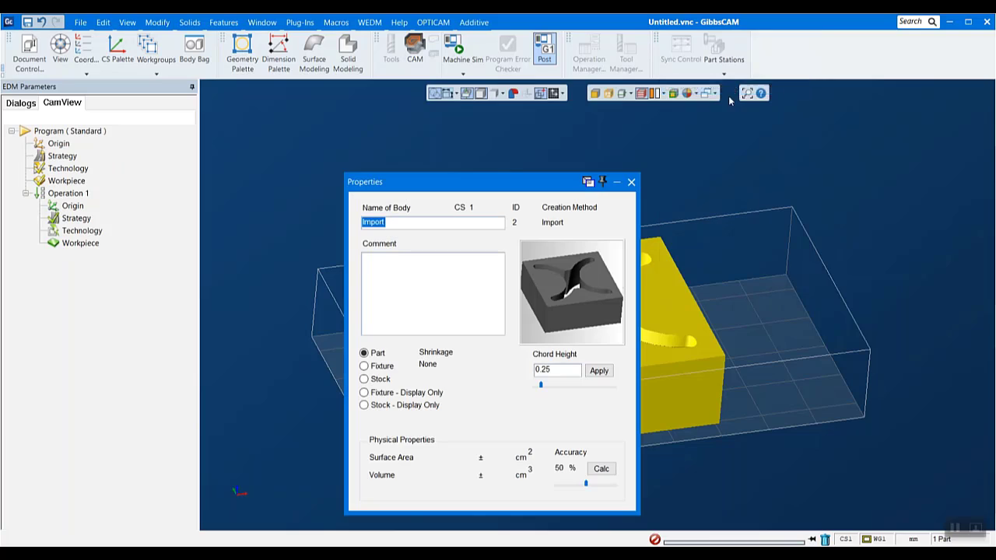
{"action": "left_click", "coordinate": [557, 373]}
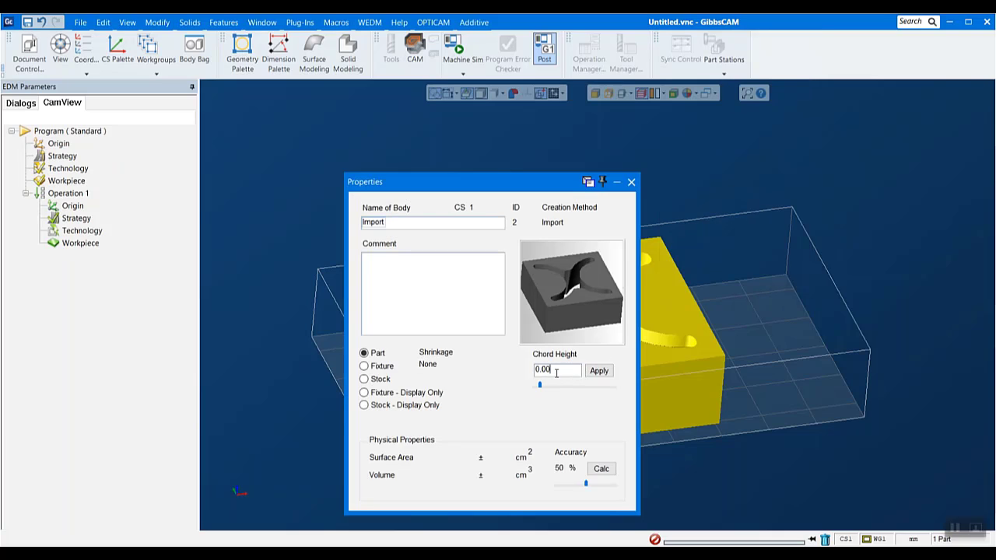
{"action": "type", "text": "1"}
{"action": "left_click", "coordinate": [599, 372]}
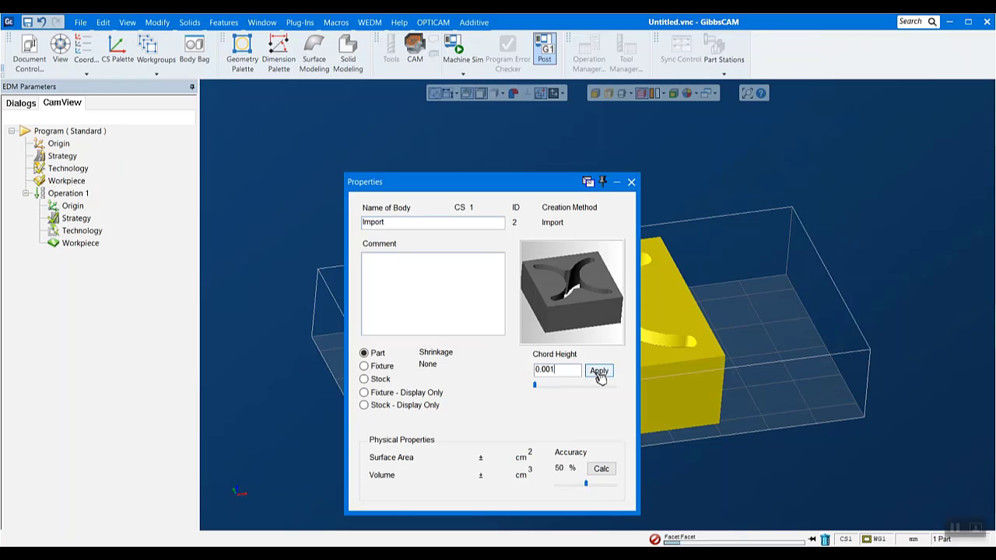
{"action": "left_click", "coordinate": [631, 184]}
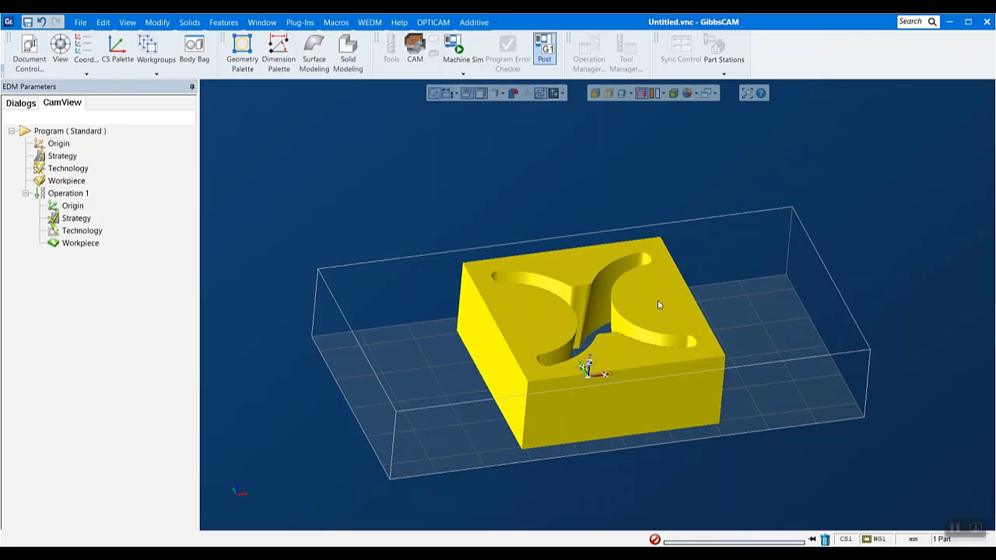
- Deselect the imported body and shrink-wrap the stock to the part
{"action": "middle_click_drag", "start_coordinate": [652, 297], "coordinate": [631, 351]}
{"action": "left_click", "coordinate": [758, 332]}
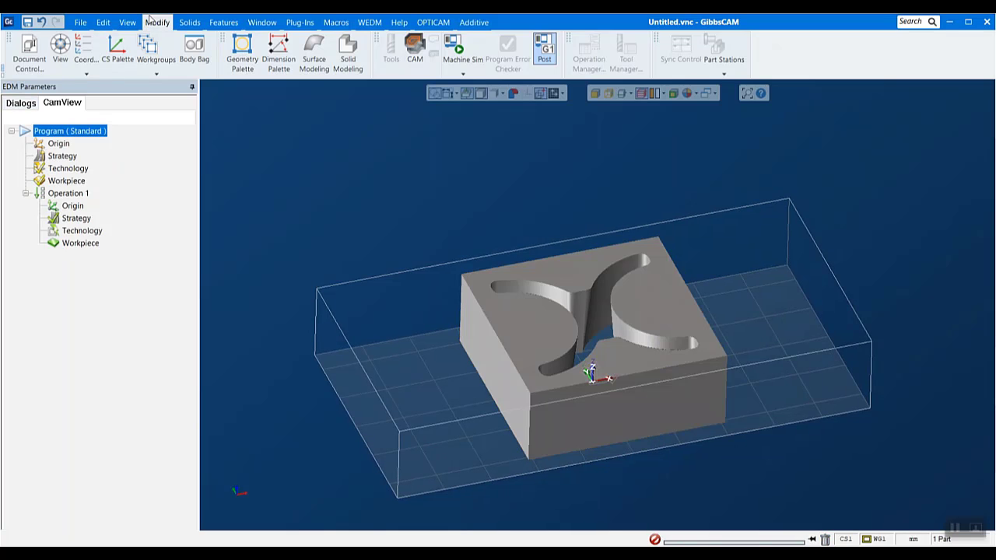
{"action": "left_click", "coordinate": [158, 23]}
{"action": "scroll", "coordinate": [152, 523], "scroll_direction": "down", "scroll_amount": 4}
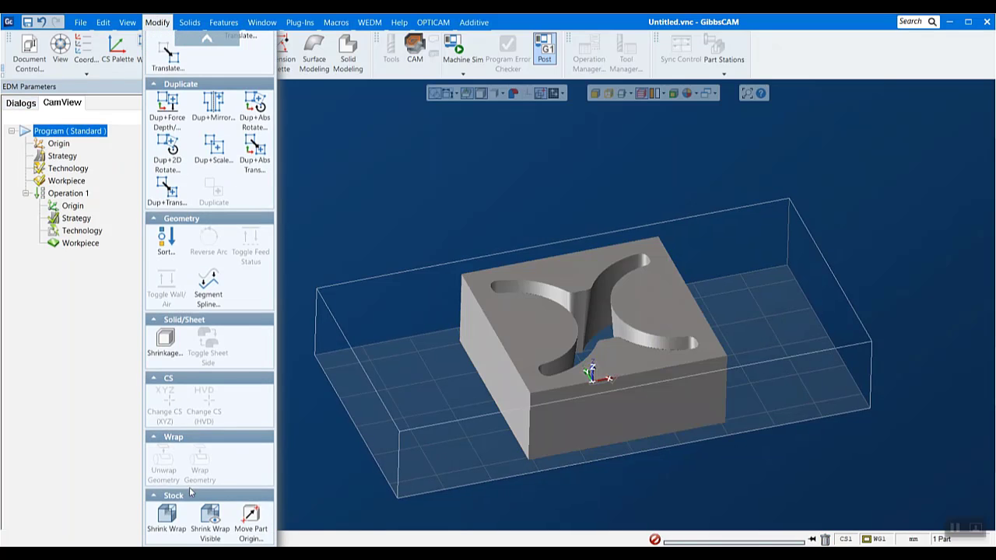
{"action": "left_click", "coordinate": [177, 527]}
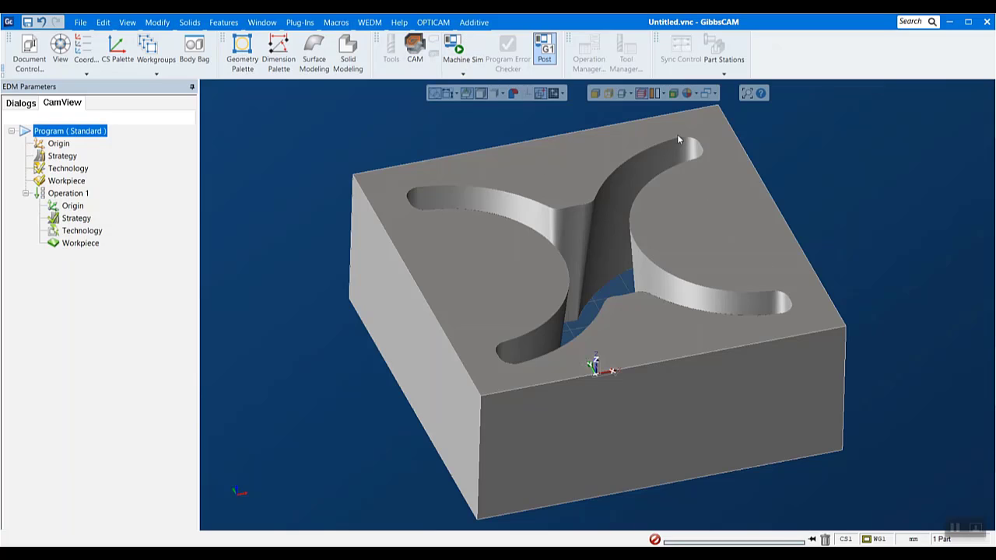
- Inspect the tapered X-shaped opening in the block from opposite flat views and at an angle
{"action": "left_click", "coordinate": [238, 491]}
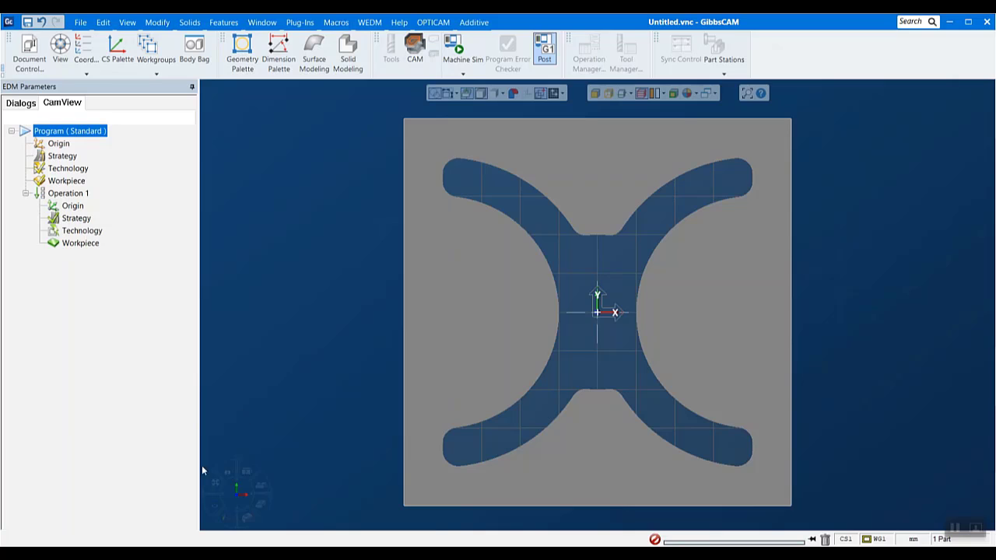
{"action": "mouse_move", "coordinate": [238, 491]}
{"action": "left_click", "coordinate": [245, 469]}
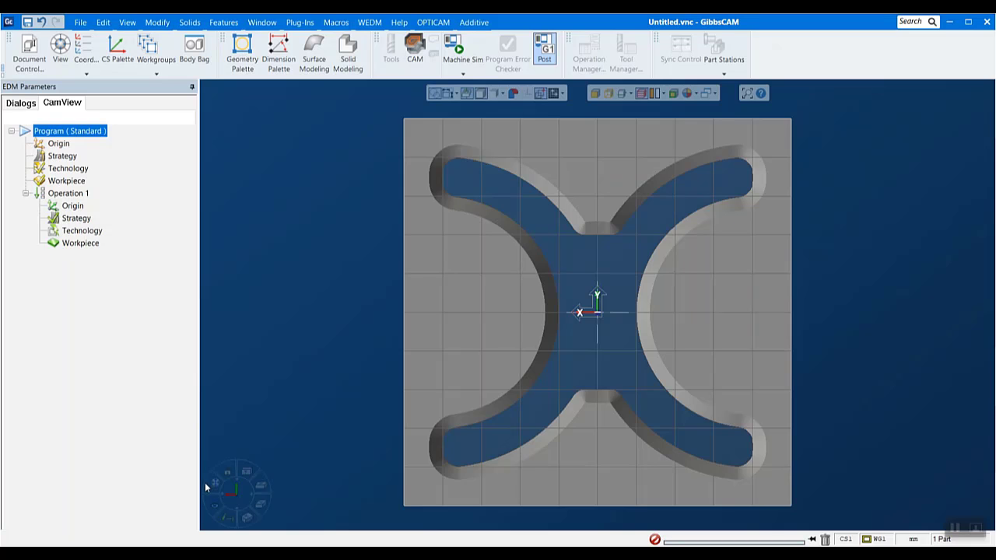
{"action": "left_click", "coordinate": [248, 473]}
{"action": "middle_click_drag", "start_coordinate": [731, 430], "coordinate": [649, 233]}
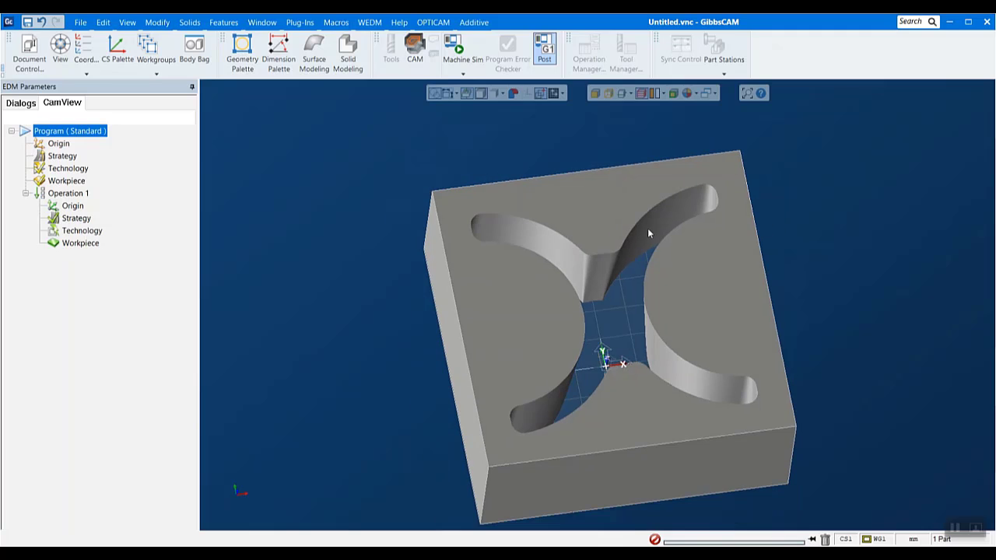
- Create a taper feature with manual feature recognition from the narrow central wall face of the X-shaped opening, using automatic connection
{"action": "left_click", "coordinate": [402, 23]}
{"action": "mouse_move", "coordinate": [431, 24]}
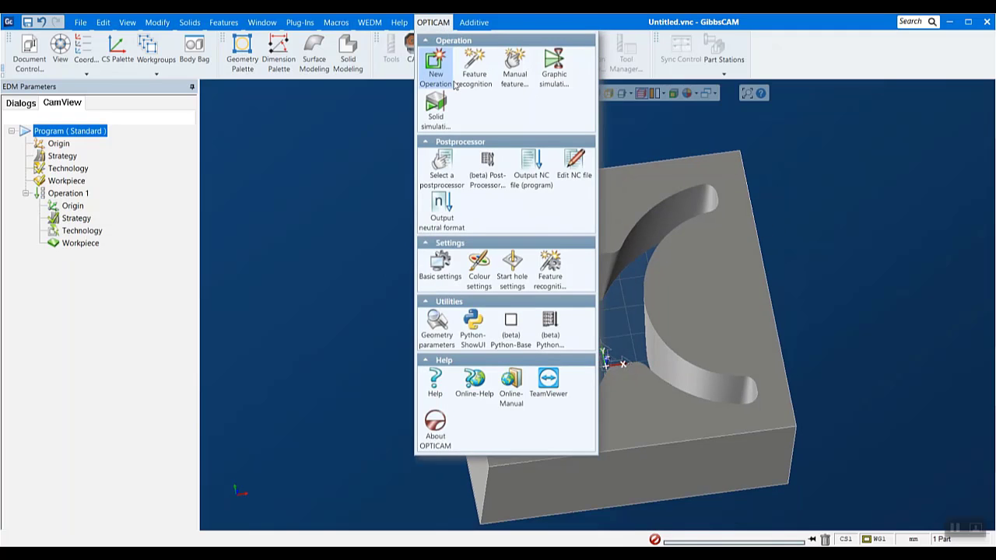
{"action": "left_click", "coordinate": [514, 70]}
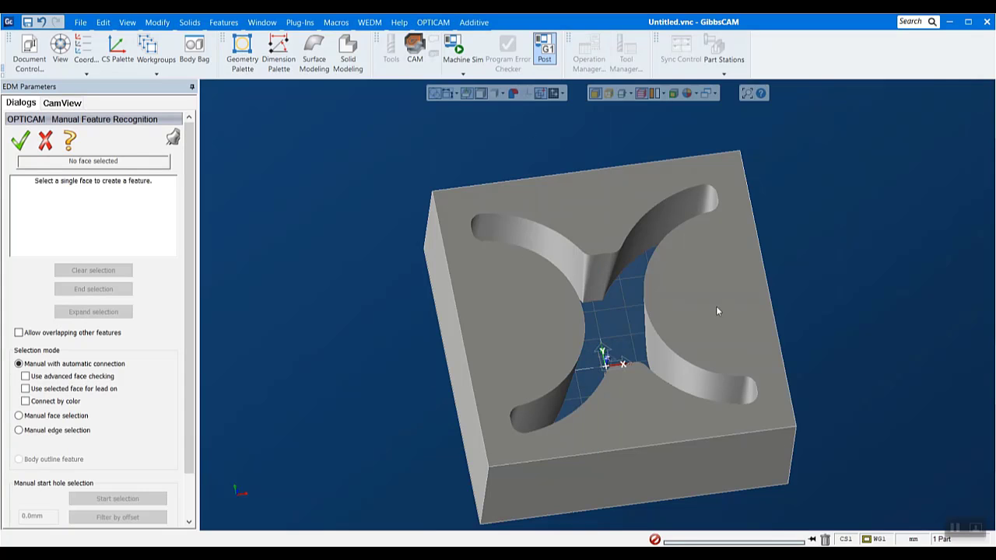
{"action": "middle_click_drag", "start_coordinate": [668, 355], "coordinate": [639, 226]}
{"action": "scroll", "coordinate": [615, 293], "scroll_direction": "up", "scroll_amount": 3}
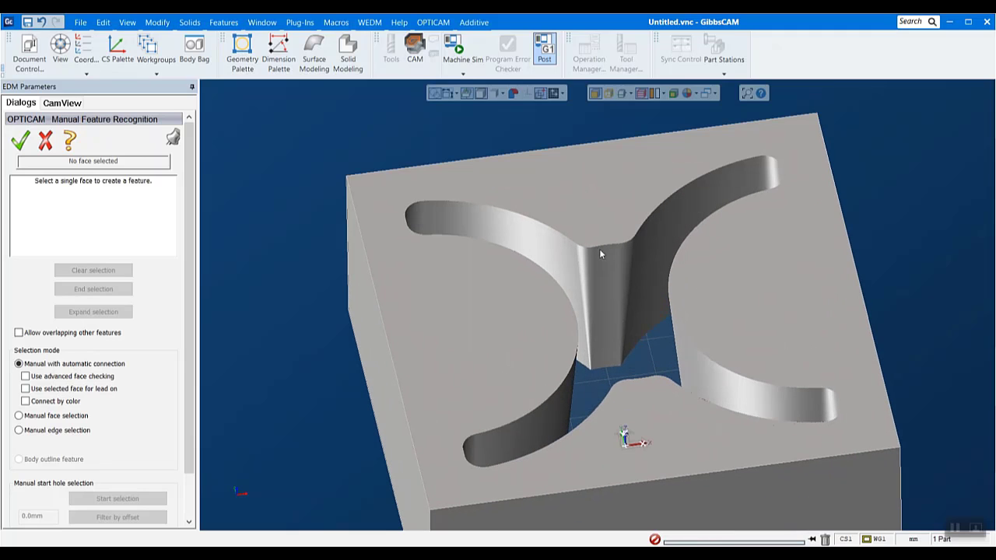
{"action": "left_click", "coordinate": [608, 252]}
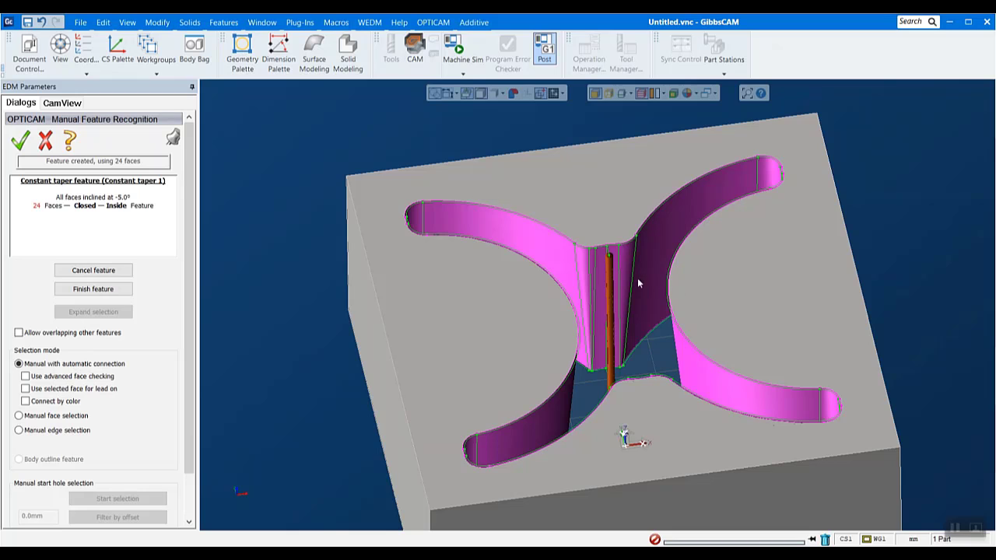
{"action": "middle_click_drag", "start_coordinate": [638, 278], "coordinate": [674, 300]}
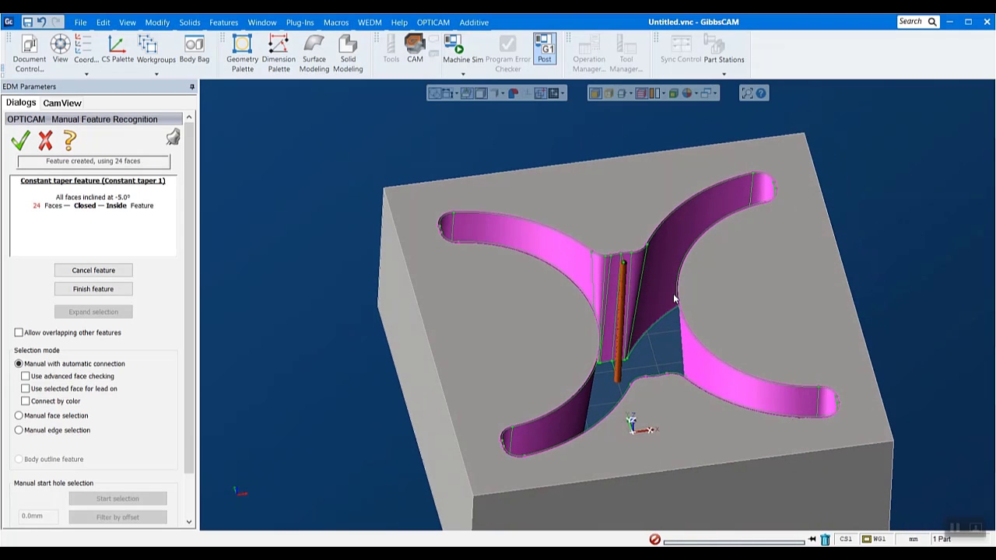
{"action": "left_click", "coordinate": [19, 148]}
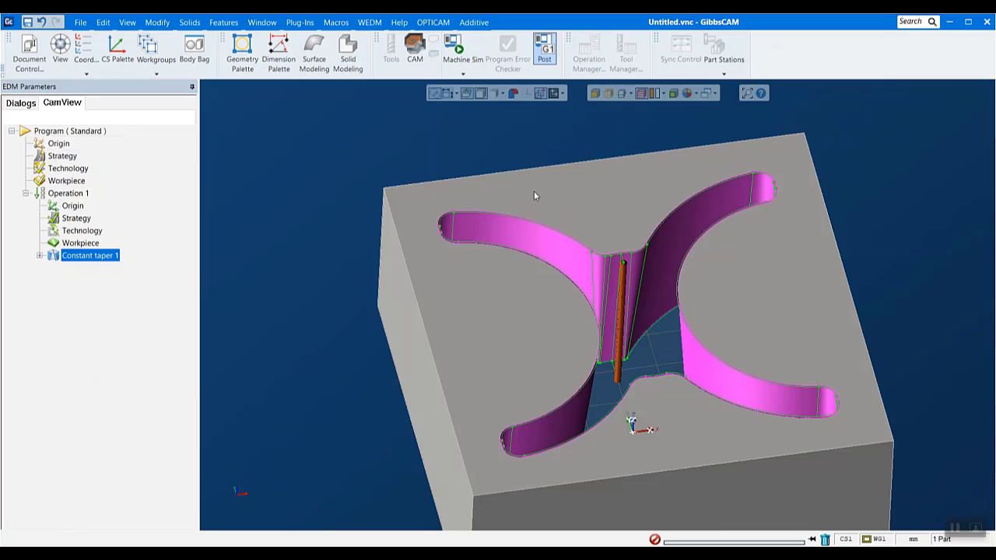
- Select the Constant taper 1 feature and examine its faces and start hole on the block
{"action": "middle_click_drag", "start_coordinate": [534, 191], "coordinate": [922, 354]}
{"action": "scroll", "coordinate": [903, 367], "scroll_direction": "down", "scroll_amount": 3}
{"action": "scroll", "coordinate": [907, 355], "scroll_direction": "down", "scroll_amount": 2}
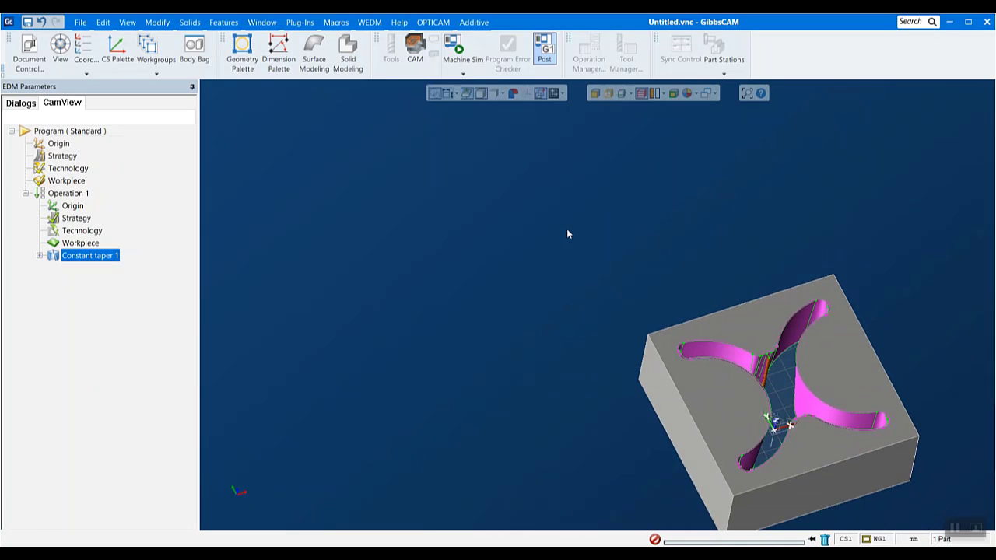
{"action": "left_click_drag", "start_coordinate": [569, 231], "coordinate": [993, 529]}
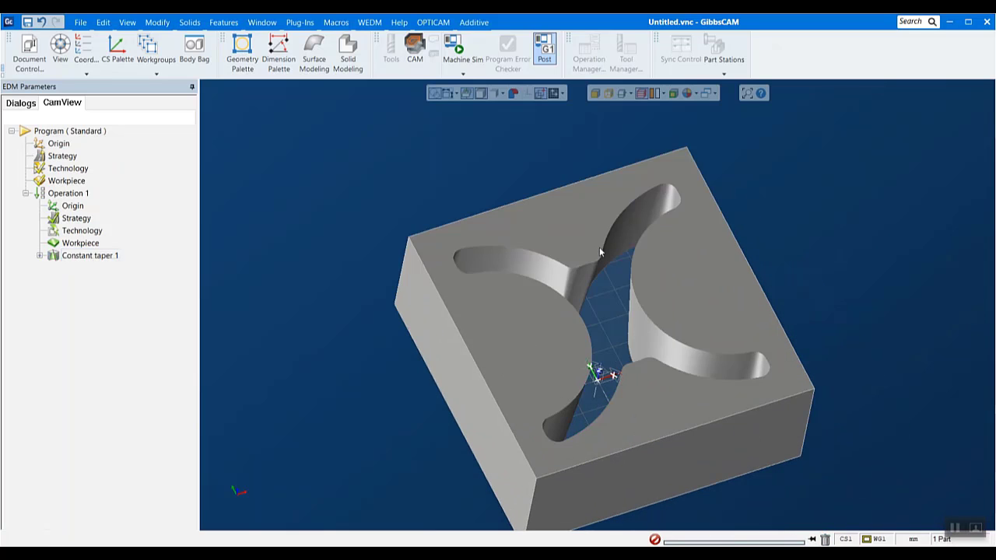
{"action": "left_click", "coordinate": [91, 256]}
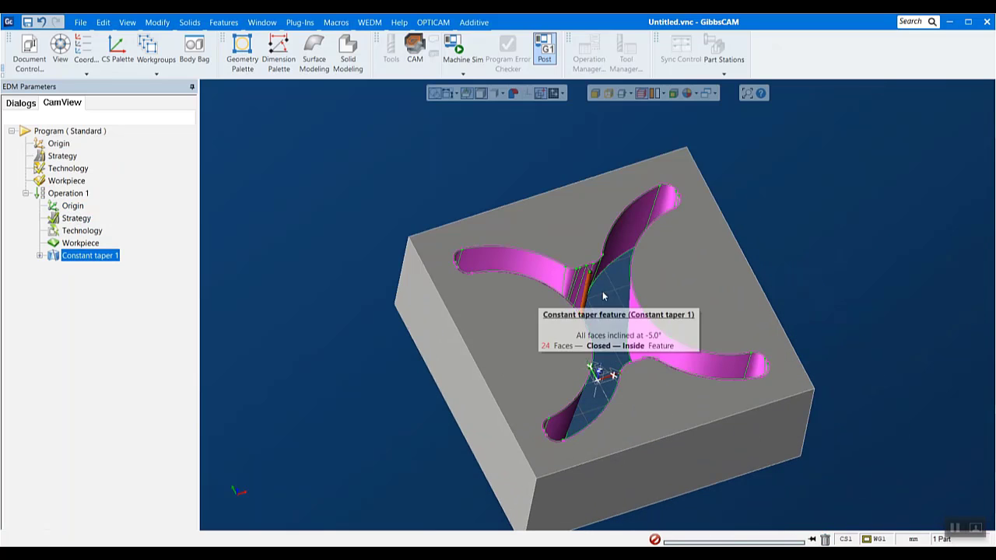
{"action": "scroll", "coordinate": [633, 268], "scroll_direction": "up", "scroll_amount": 3}
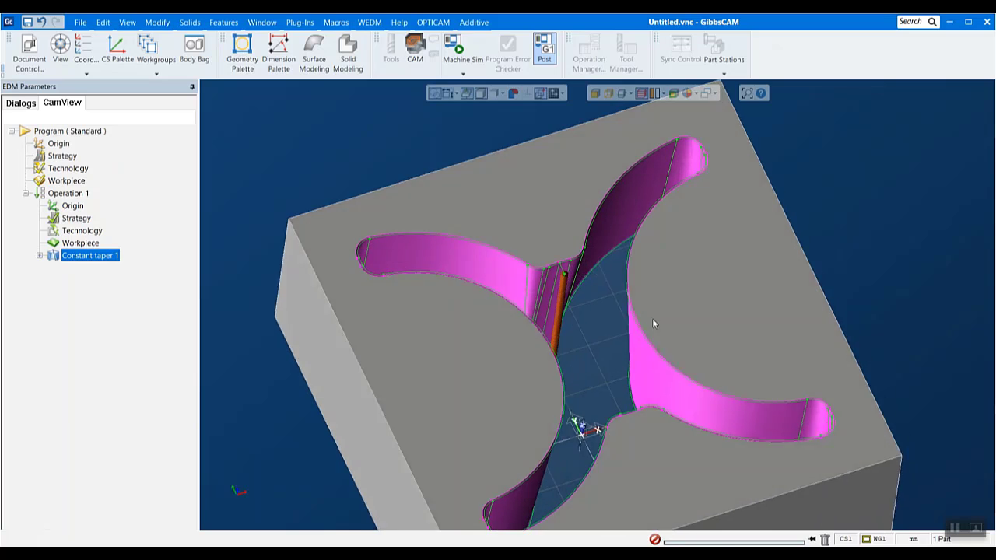
{"action": "middle_click_drag", "start_coordinate": [654, 324], "coordinate": [588, 348]}
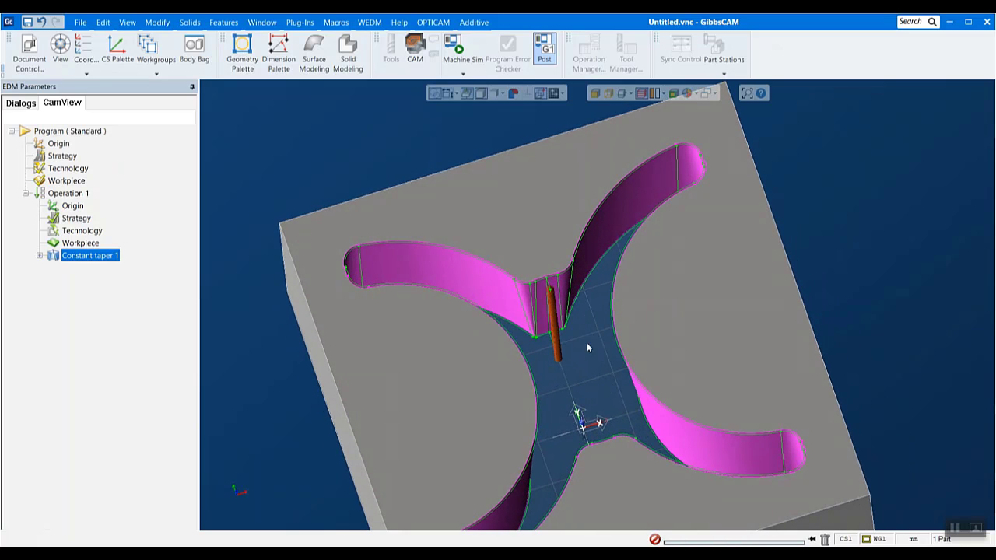
- Run the graphic simulation of Operation 1 and watch the inclined wire follow the tapered opening
{"action": "right_click", "coordinate": [64, 193]}
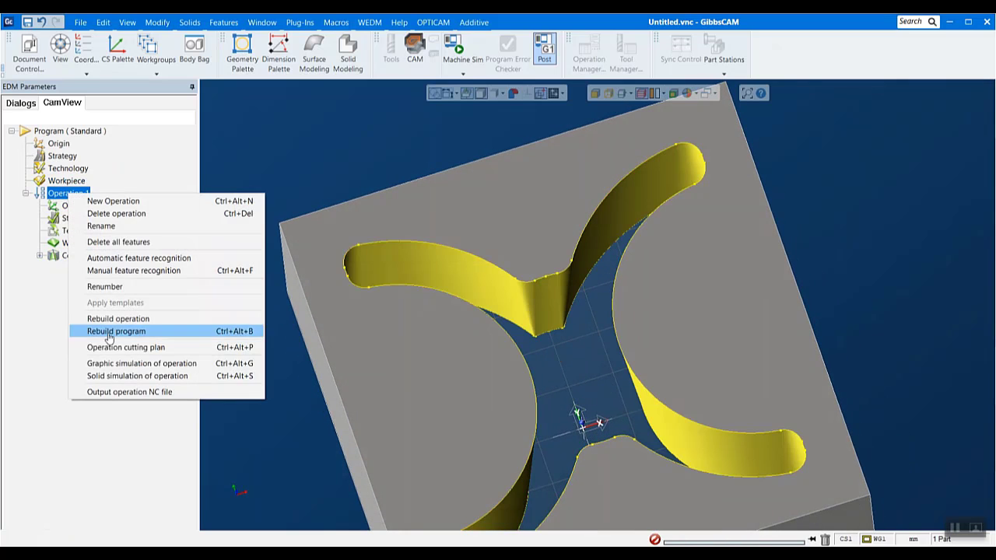
{"action": "left_click", "coordinate": [117, 377]}
{"action": "middle_click_drag", "start_coordinate": [554, 386], "coordinate": [571, 273]}
{"action": "scroll", "coordinate": [571, 272], "scroll_direction": "down", "scroll_amount": 2}
{"action": "left_click", "coordinate": [80, 199]}
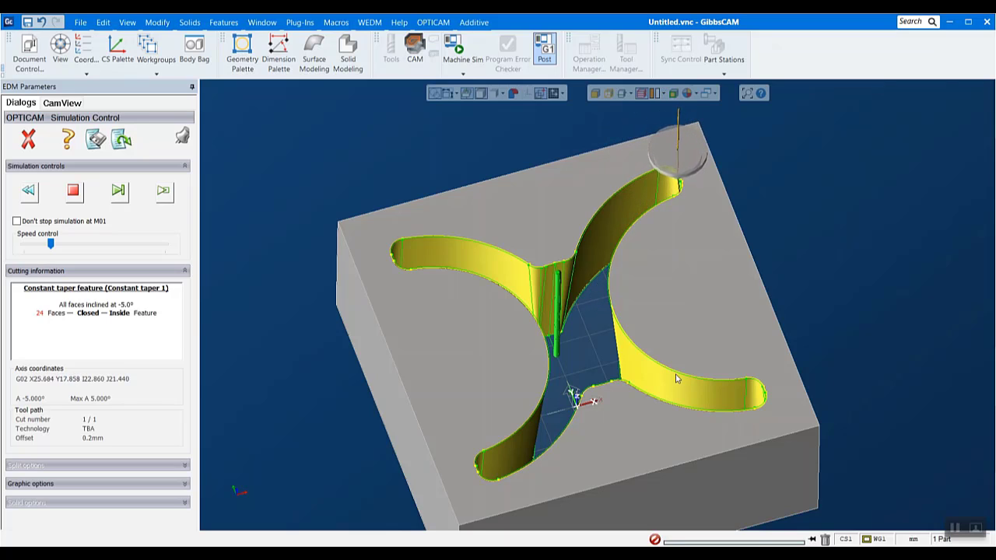
{"action": "middle_click_drag", "start_coordinate": [492, 377], "coordinate": [554, 456]}
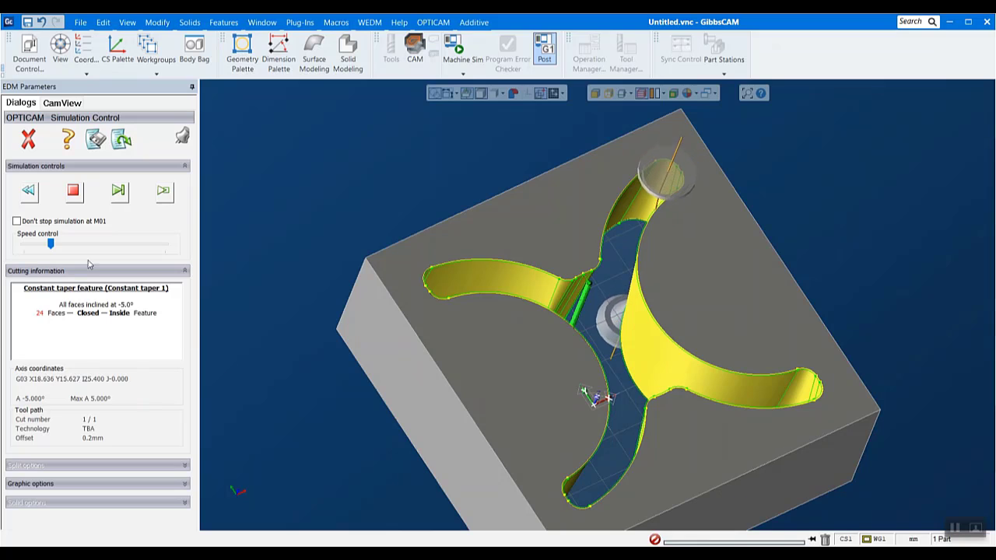
- Increase the simulation speed slightly, continue the simulation past the stop to finish the cut, and close the simulation
{"action": "left_click_drag", "start_coordinate": [50, 244], "coordinate": [65, 243]}
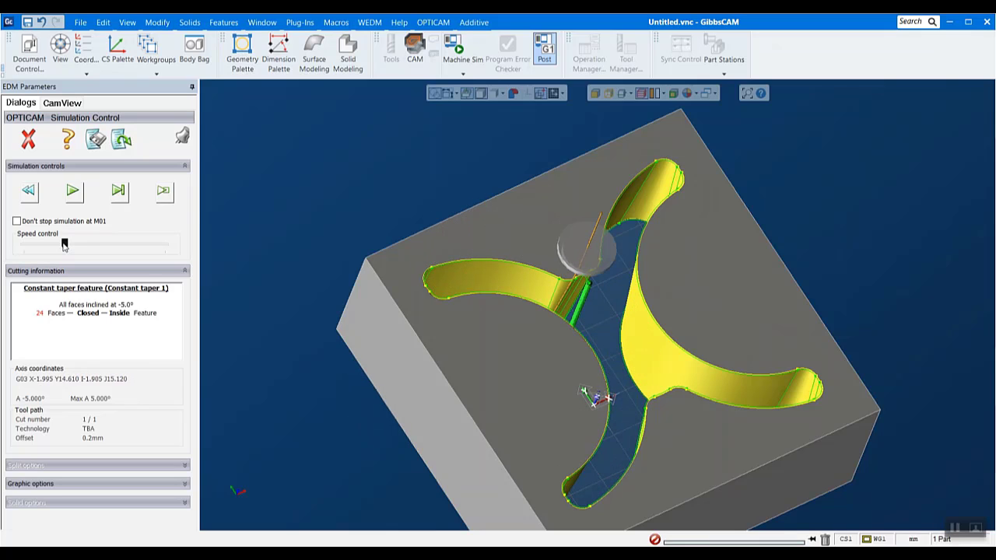
{"action": "middle_click_drag", "start_coordinate": [306, 438], "coordinate": [386, 267]}
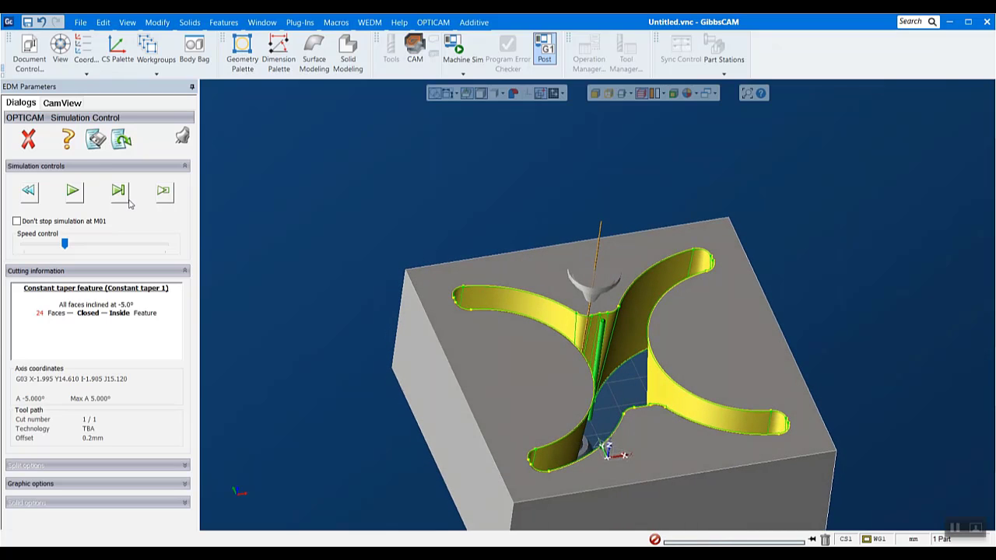
{"action": "left_click", "coordinate": [73, 192]}
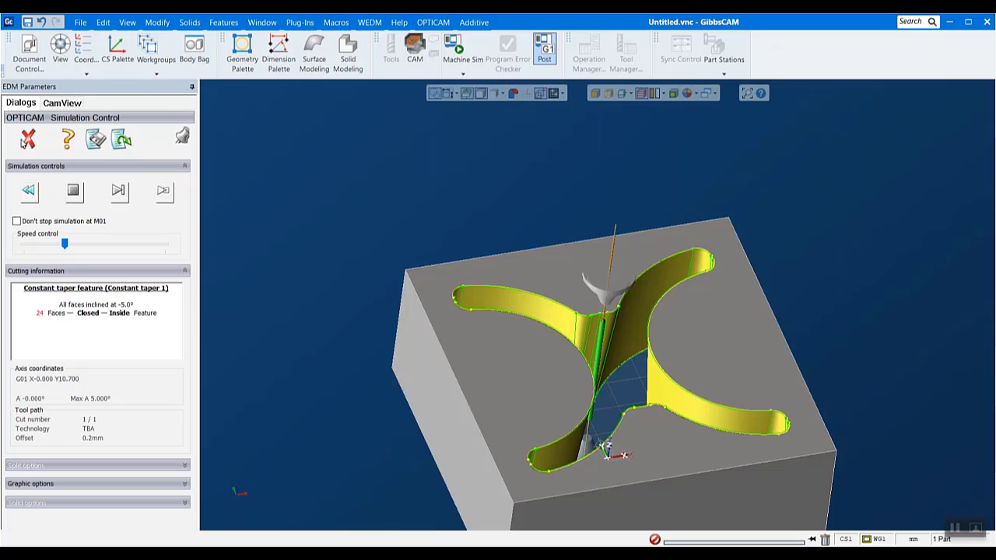
{"action": "left_click", "coordinate": [27, 139]}
{"action": "scroll", "coordinate": [952, 409], "scroll_direction": "down", "scroll_amount": 2}
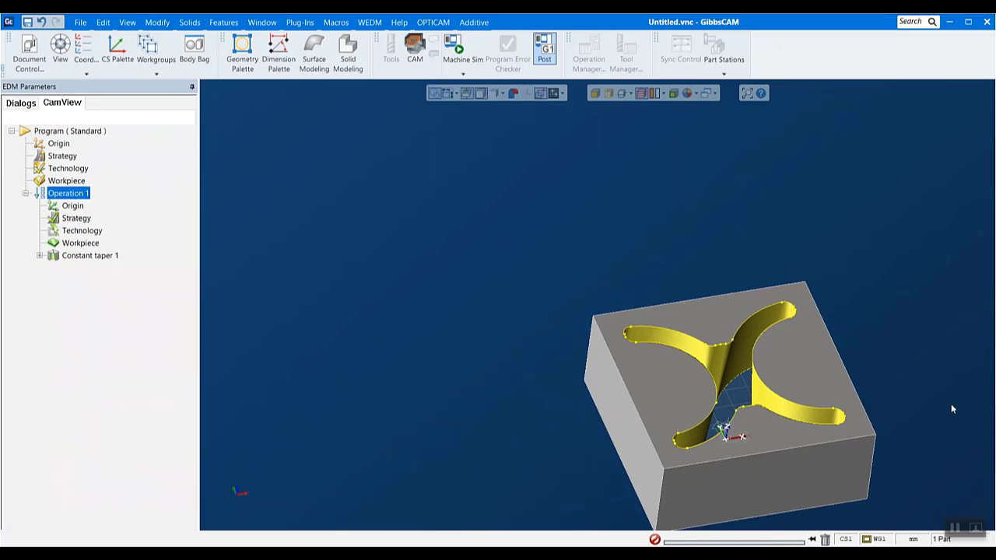
{"action": "scroll", "coordinate": [953, 409], "scroll_direction": "up", "scroll_amount": 3}
{"action": "middle_click_drag", "start_coordinate": [851, 425], "coordinate": [803, 356]}
{"action": "scroll", "coordinate": [804, 360], "scroll_direction": "down", "scroll_amount": 2}
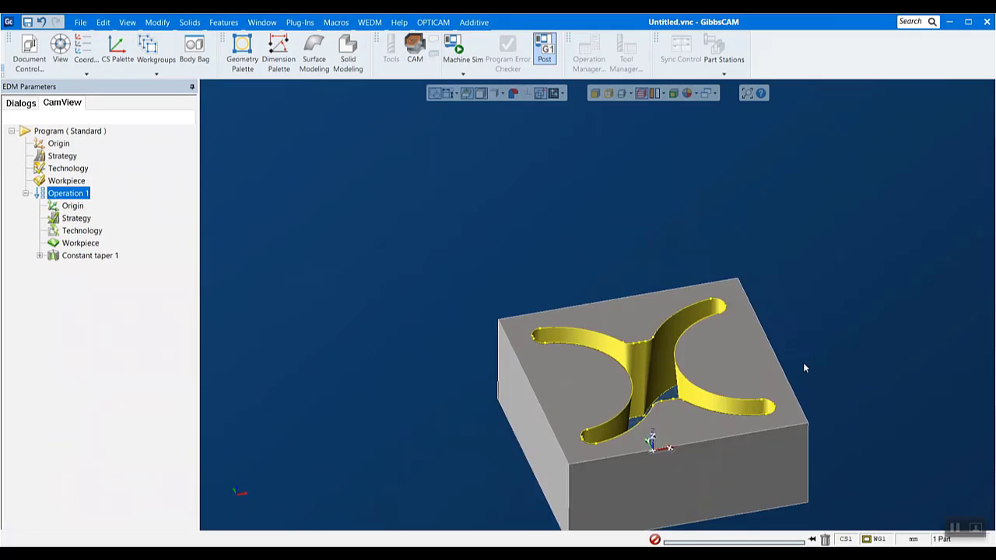
{"action": "left_click_drag", "start_coordinate": [478, 263], "coordinate": [898, 532]}
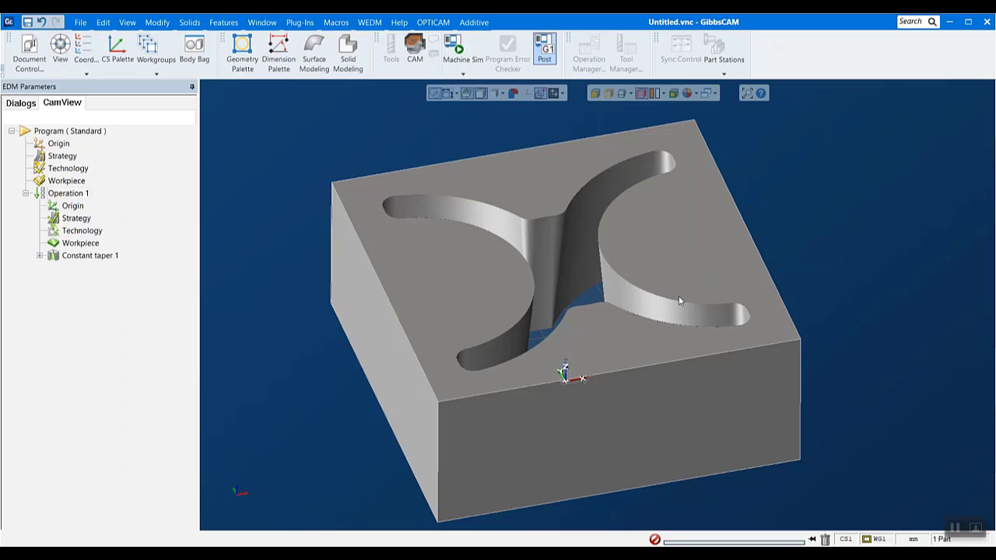
- Load the MITSUBISHI postprocessor for the program and apply the Soft Brass 0.25 mm wire technology record for 10 mm Steel
{"action": "left_click", "coordinate": [422, 27]}
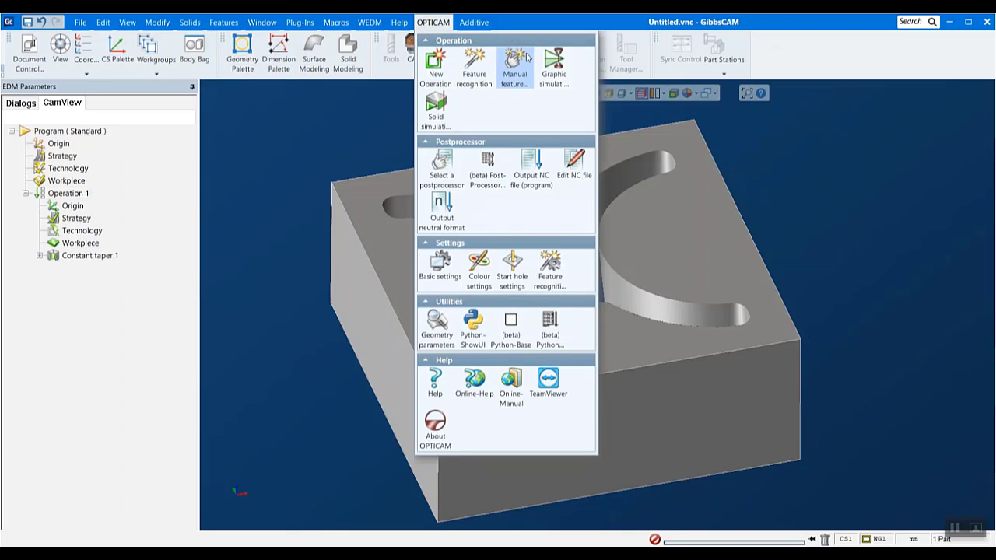
{"action": "left_click", "coordinate": [441, 165]}
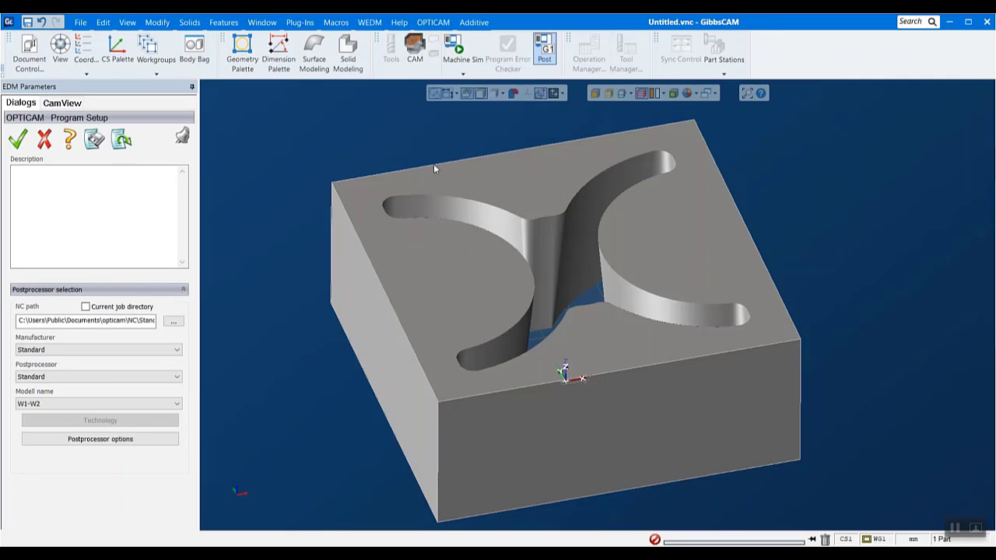
{"action": "left_click", "coordinate": [119, 354]}
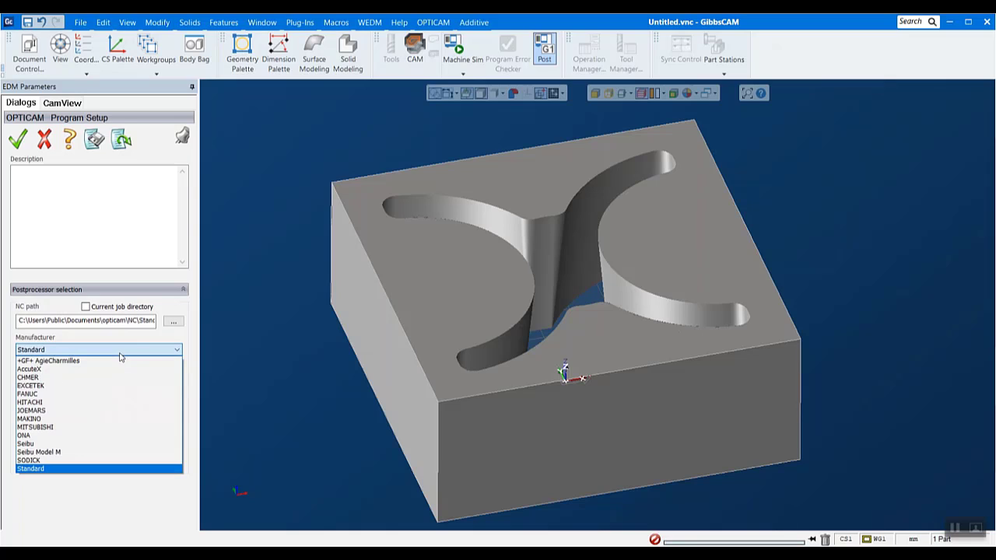
{"action": "left_click", "coordinate": [39, 428]}
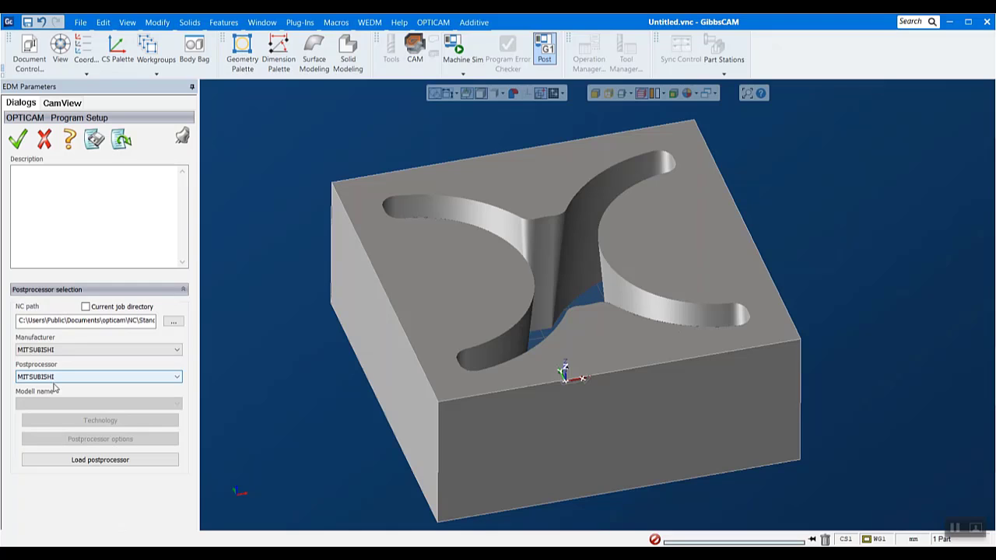
{"action": "left_click", "coordinate": [104, 462]}
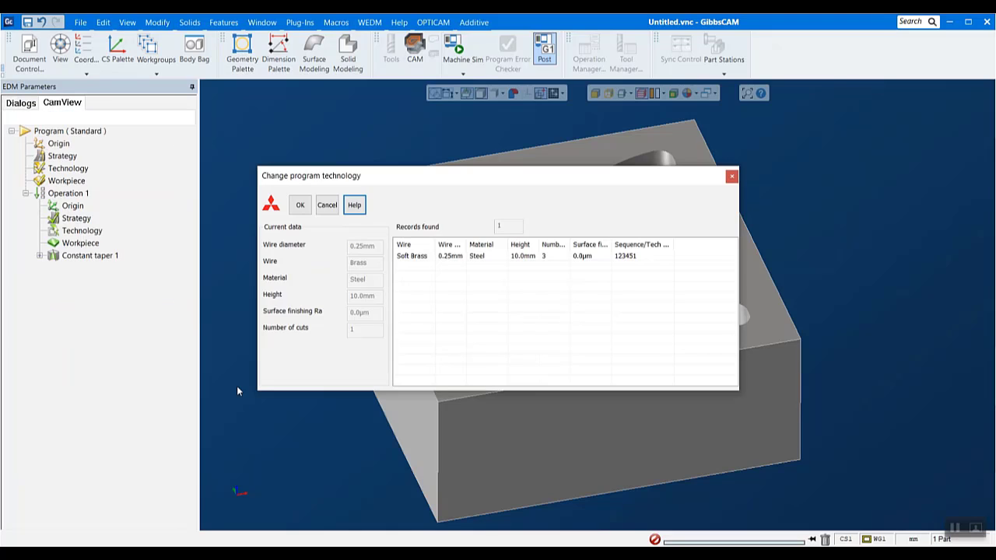
{"action": "left_click", "coordinate": [414, 257]}
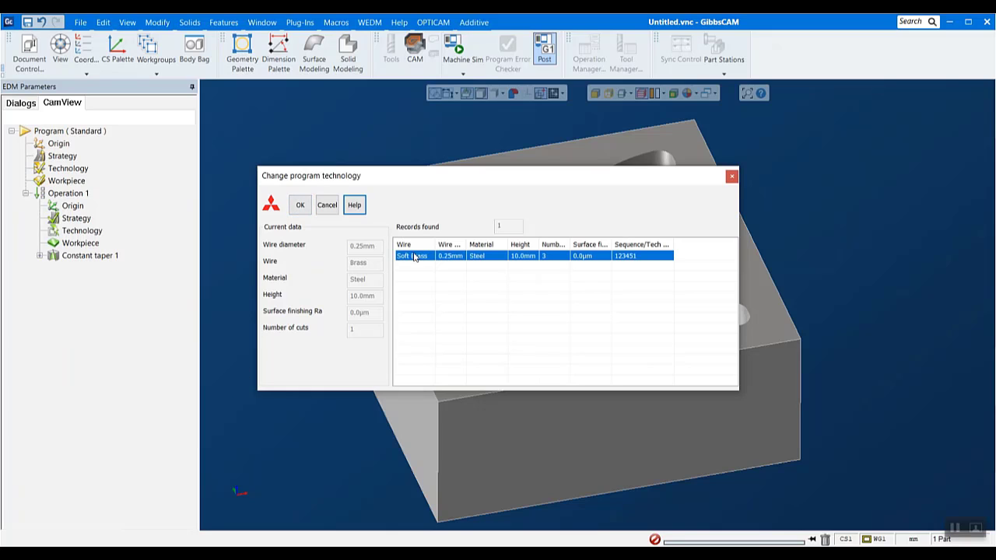
{"action": "left_click", "coordinate": [300, 204]}
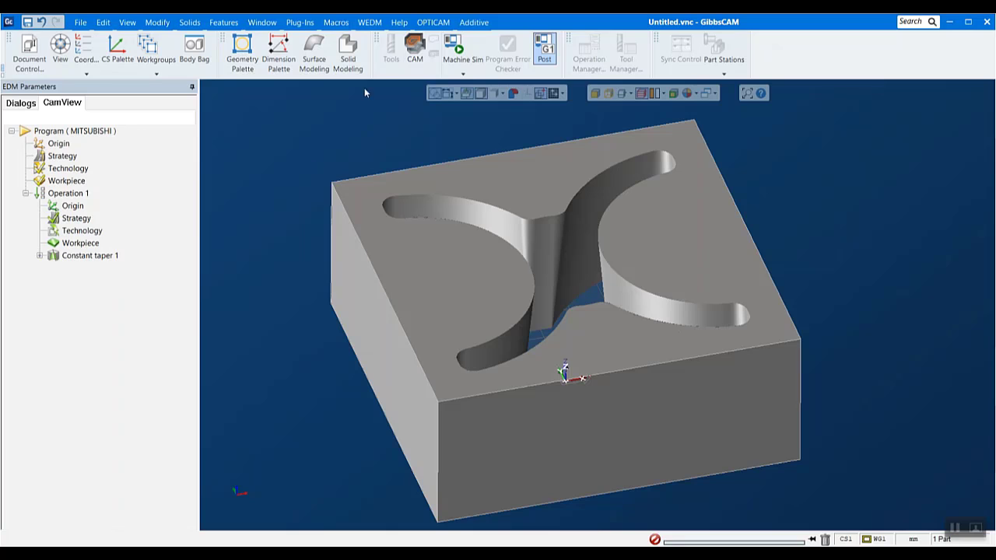
- Set the program's Mitsubishi machine model to FXA and load the postprocessor
{"action": "left_click", "coordinate": [431, 23]}
{"action": "left_click", "coordinate": [444, 161]}
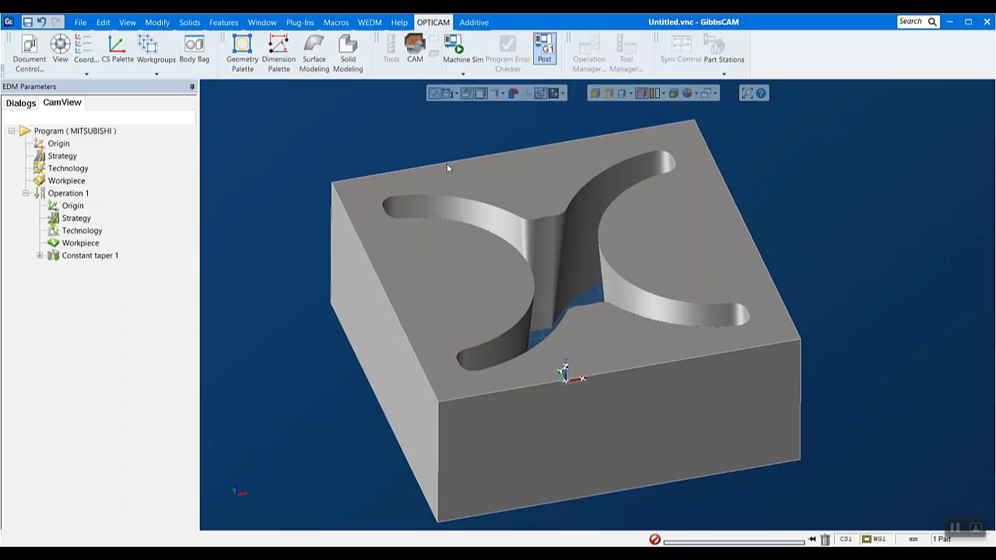
{"action": "left_click", "coordinate": [65, 406]}
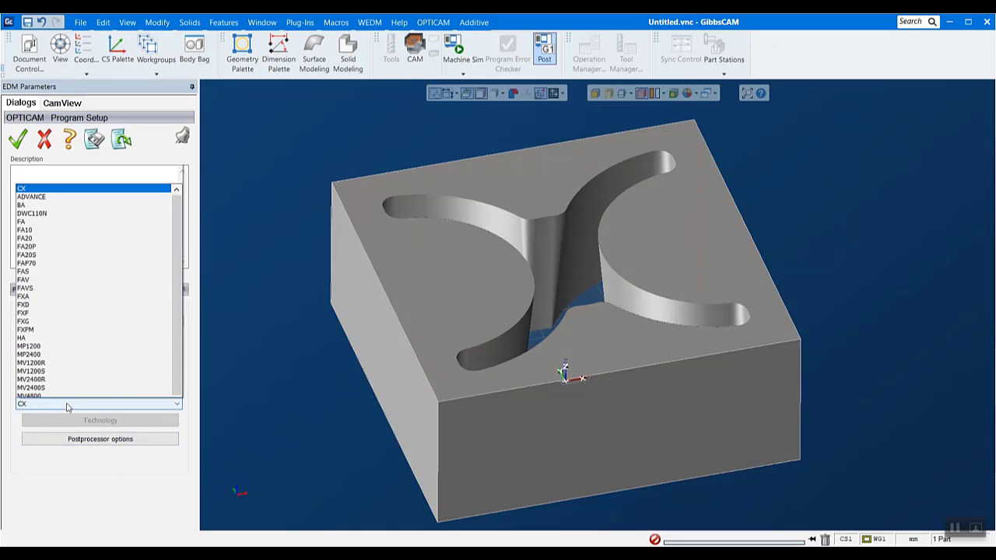
{"action": "left_click", "coordinate": [22, 261]}
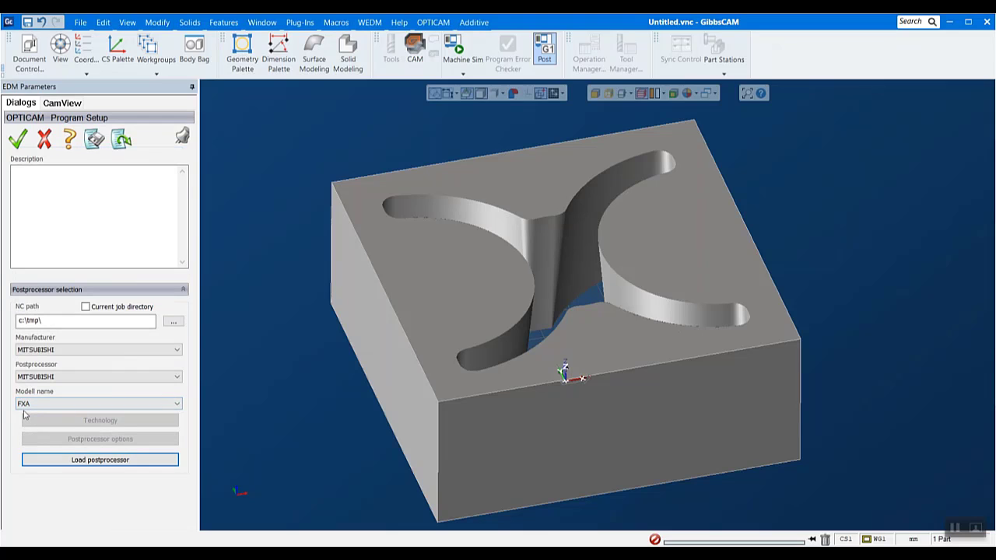
{"action": "left_click", "coordinate": [89, 464]}
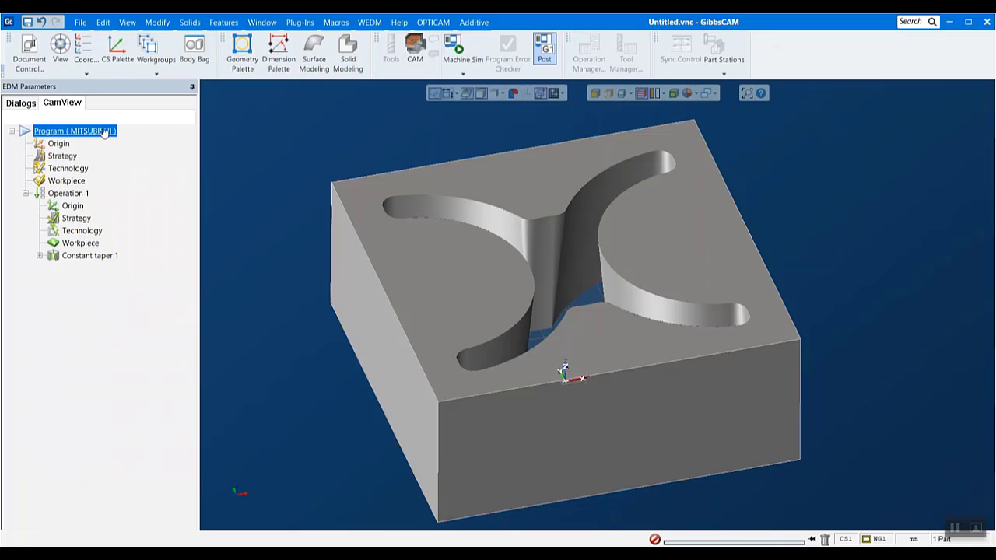
- Start loading a Mitsubishi technology for the program and choose the mitsubishi__newmv4800_brd_b13w134_a7 database
{"action": "double_click", "coordinate": [65, 168]}
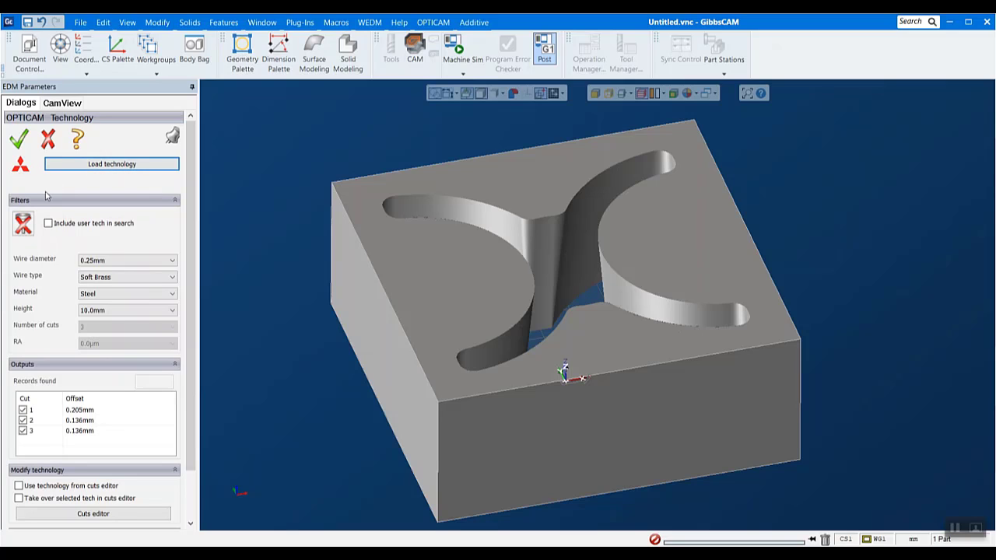
{"action": "left_click", "coordinate": [90, 165]}
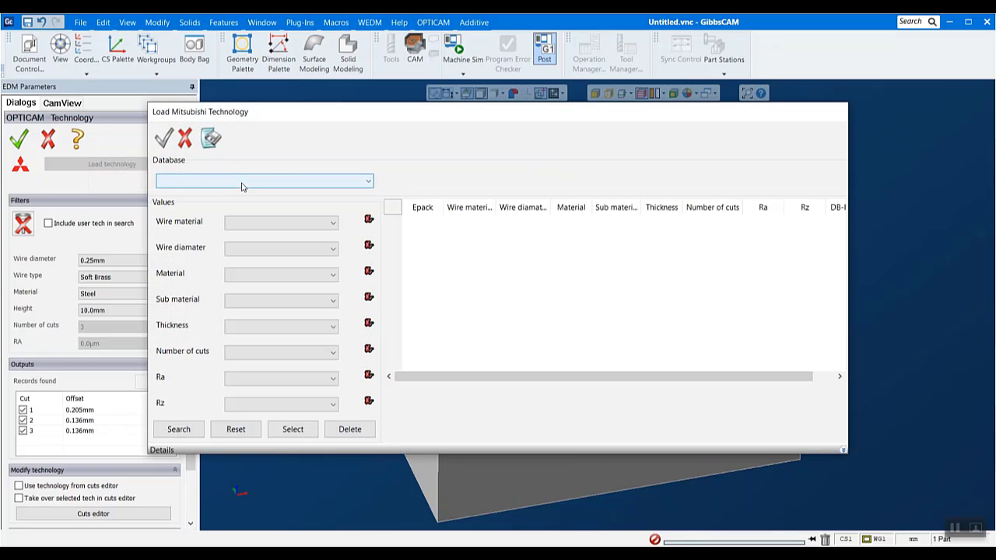
{"action": "left_click", "coordinate": [241, 185]}
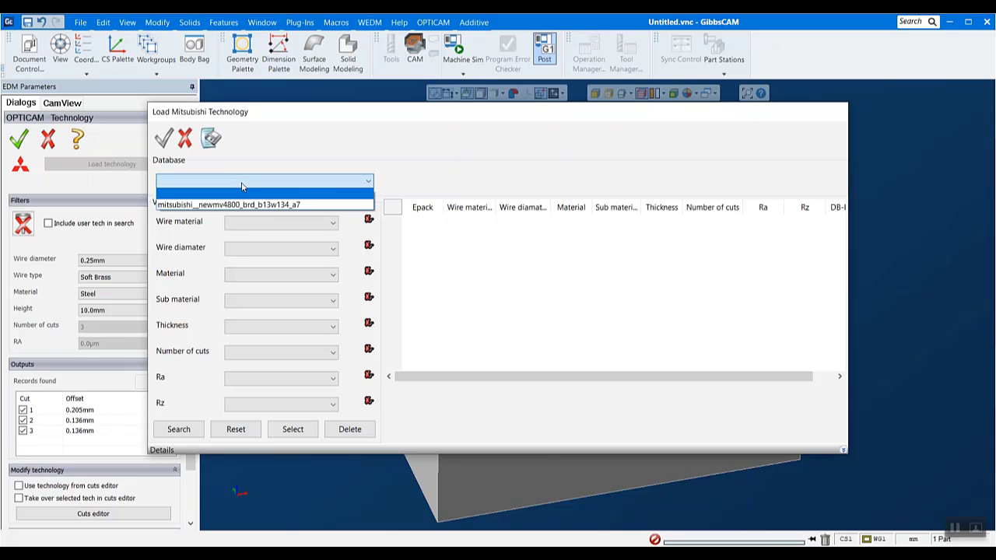
{"action": "left_click", "coordinate": [254, 205]}
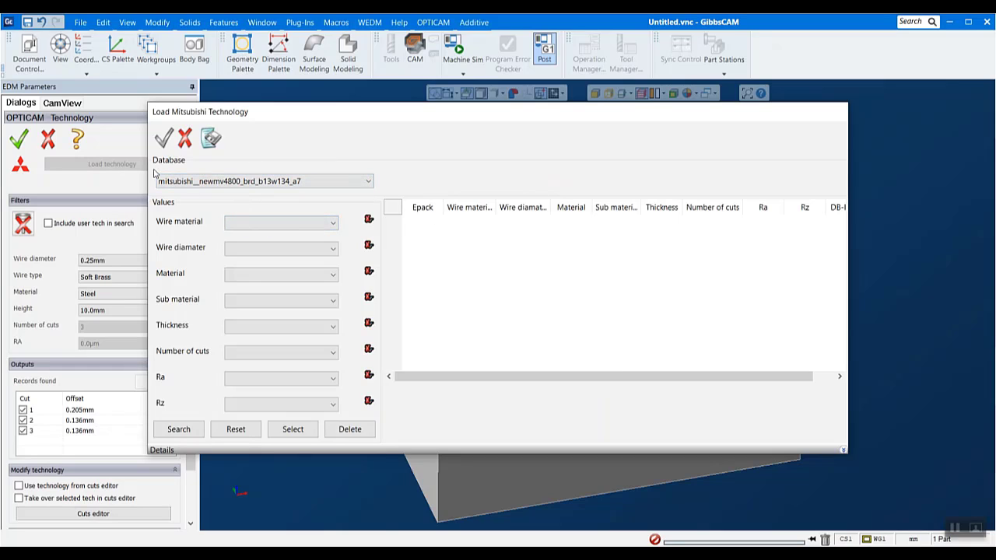
- Search the technology database for Brass wire of 0.2 mm diameter and STEEL material
{"action": "left_click", "coordinate": [276, 230]}
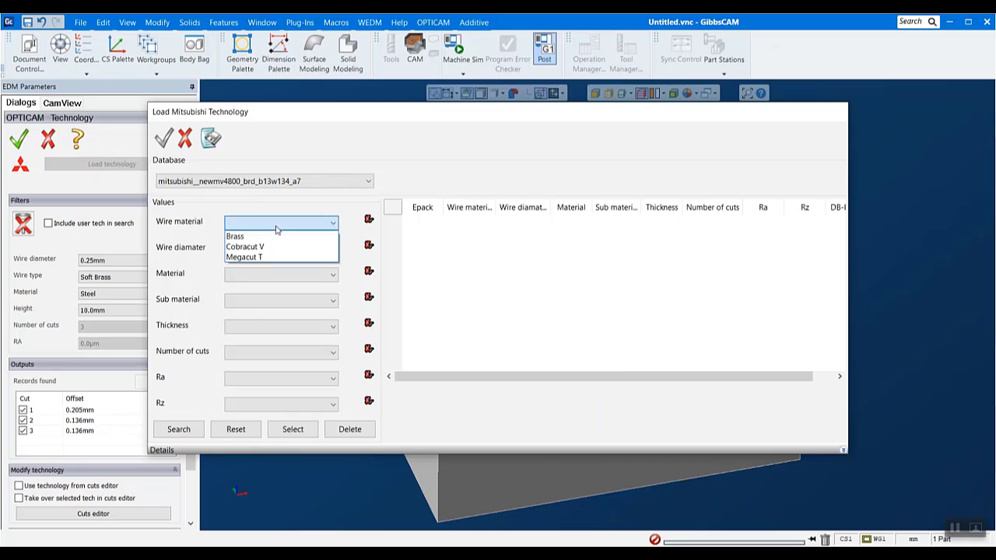
{"action": "left_click", "coordinate": [272, 239]}
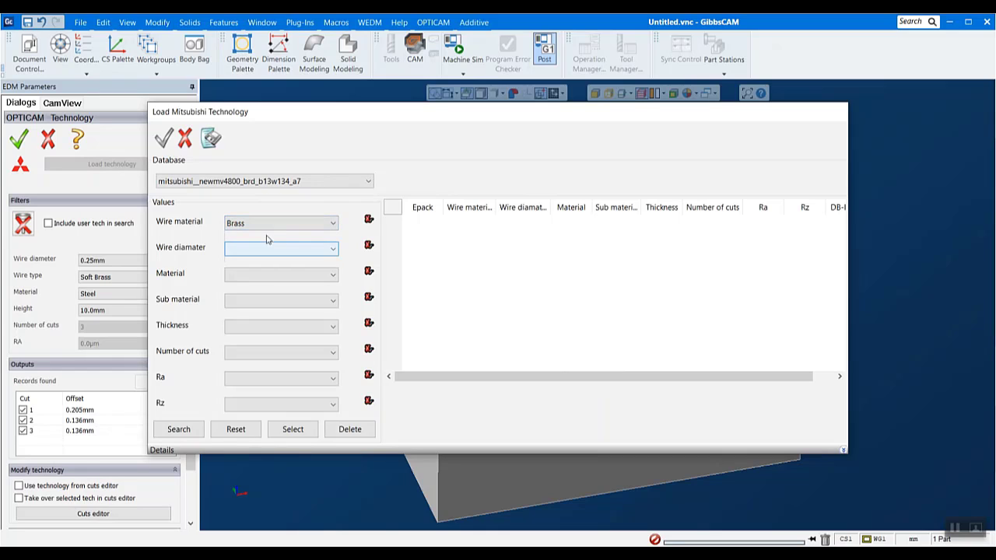
{"action": "left_click", "coordinate": [250, 247]}
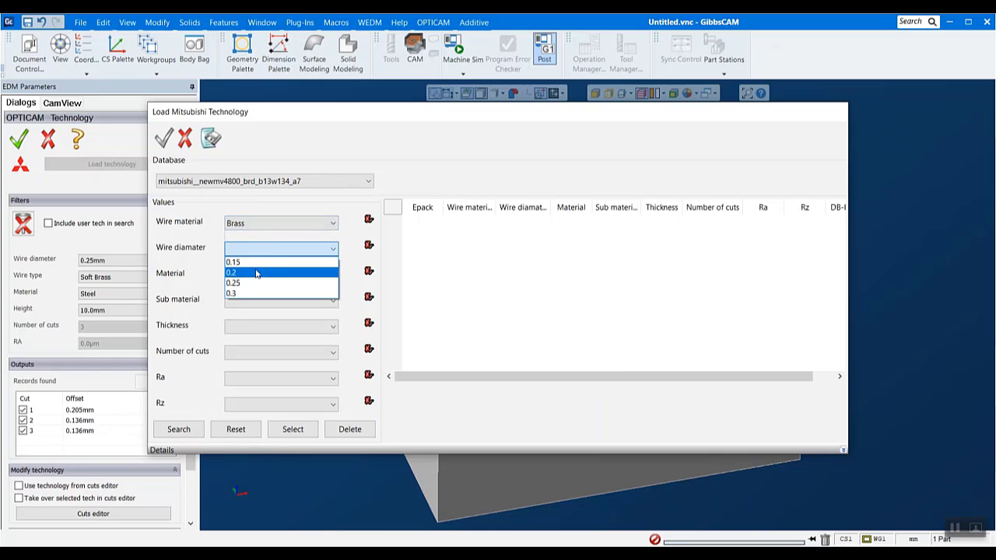
{"action": "left_click", "coordinate": [255, 273]}
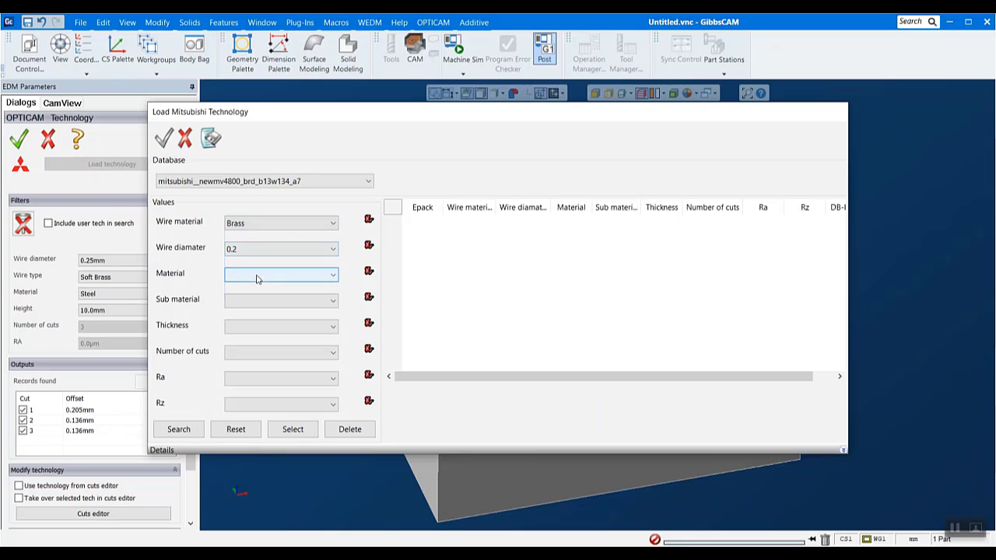
{"action": "left_click", "coordinate": [257, 279]}
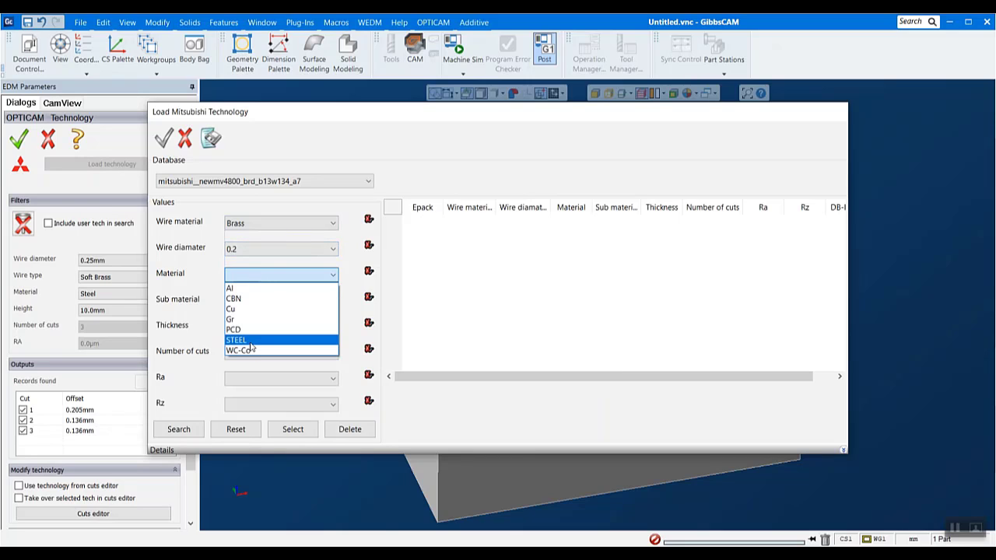
{"action": "left_click", "coordinate": [252, 343]}
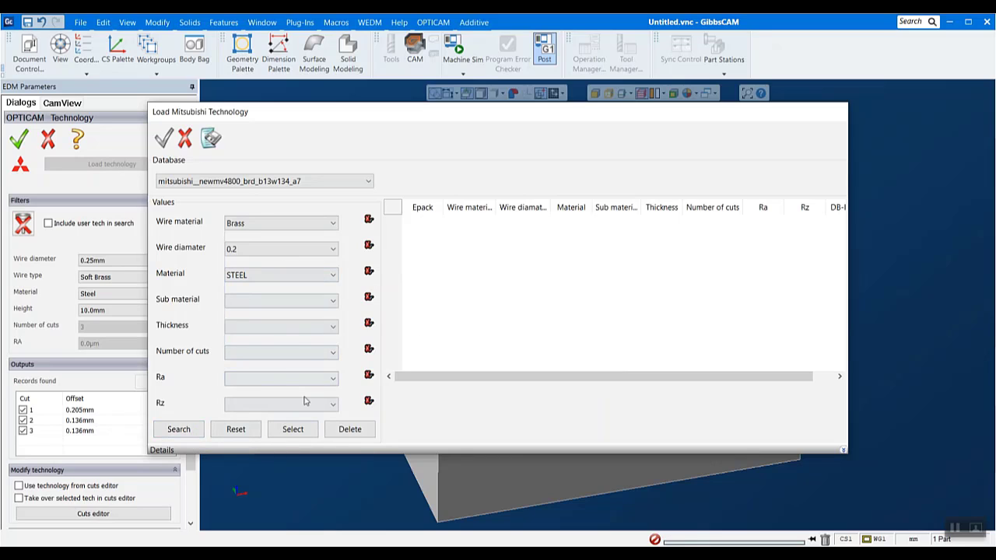
{"action": "left_click", "coordinate": [193, 432]}
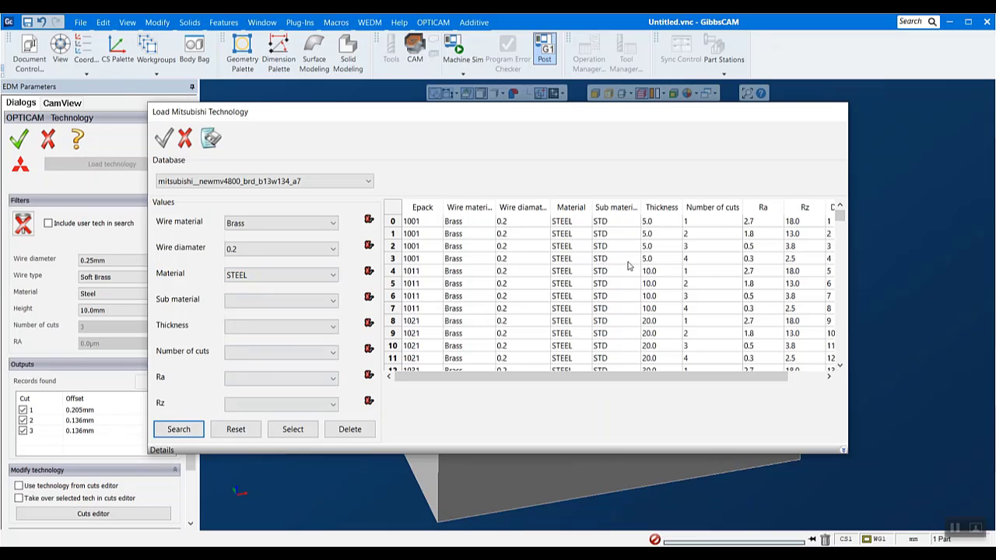
- Find the Epack 1071 record with 70.0 mm thickness and 3 cuts, load it and apply it as the program technology
{"action": "scroll", "coordinate": [629, 268], "scroll_direction": "down", "scroll_amount": 9}
{"action": "scroll", "coordinate": [623, 272], "scroll_direction": "down", "scroll_amount": 3}
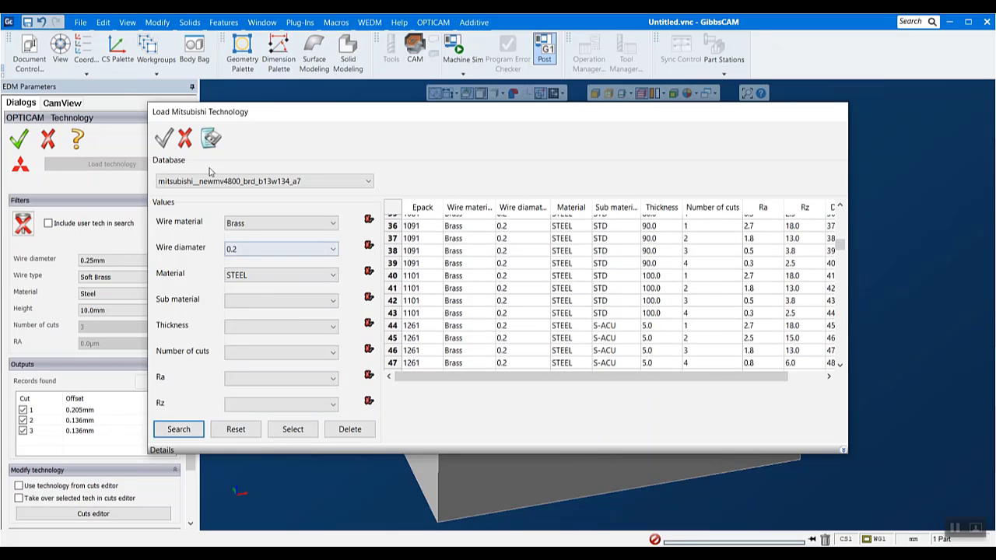
{"action": "scroll", "coordinate": [615, 307], "scroll_direction": "down", "scroll_amount": 20}
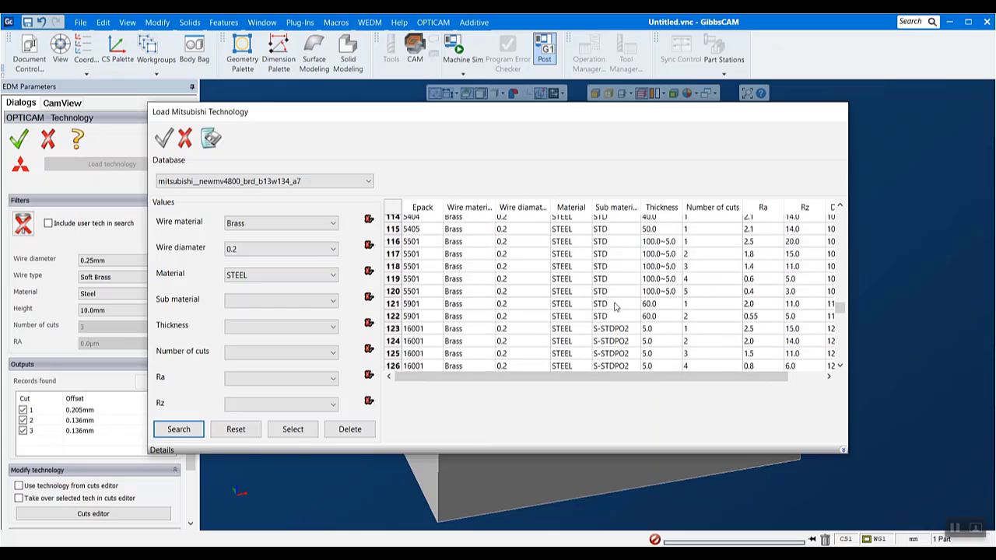
{"action": "scroll", "coordinate": [615, 308], "scroll_direction": "down", "scroll_amount": 4}
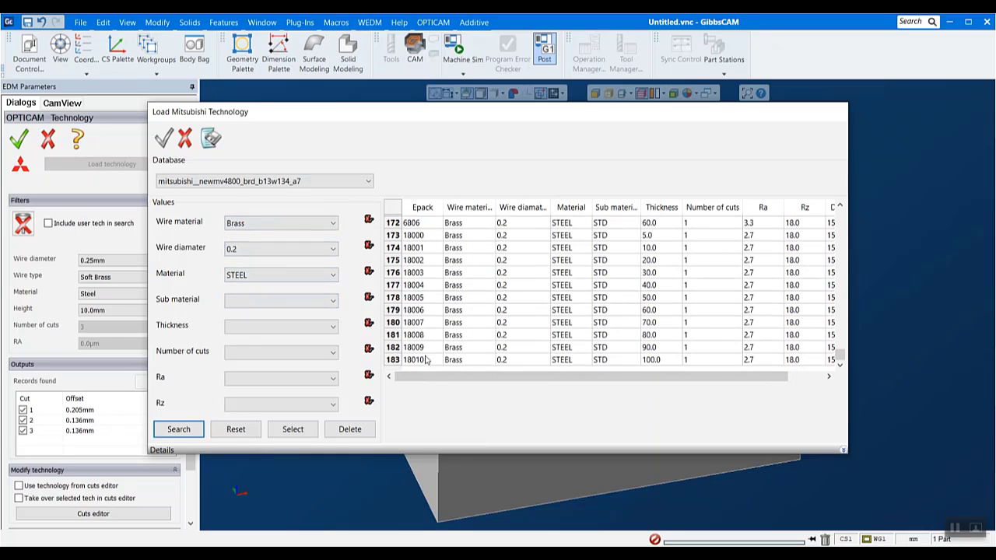
{"action": "scroll", "coordinate": [499, 336], "scroll_direction": "up", "scroll_amount": 20}
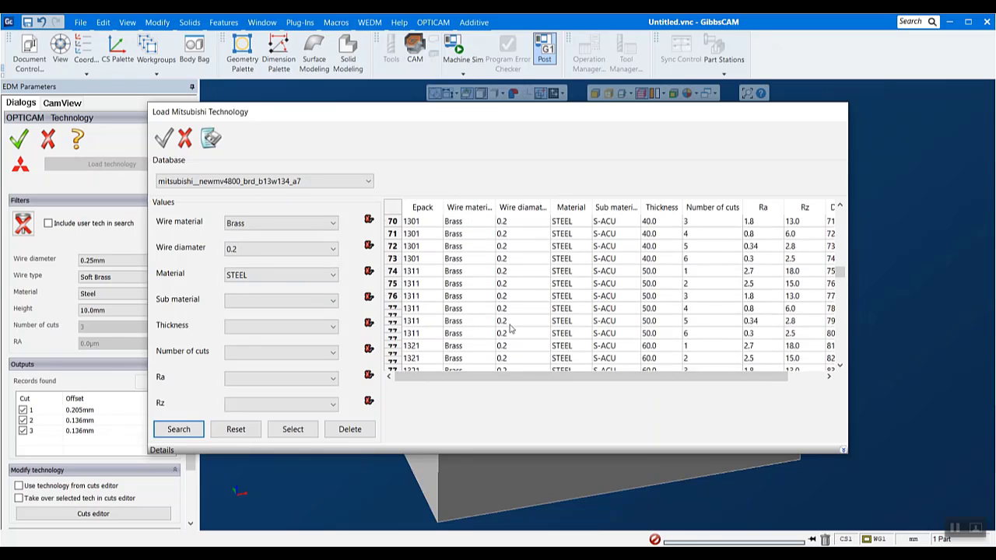
{"action": "scroll", "coordinate": [512, 330], "scroll_direction": "down", "scroll_amount": 20}
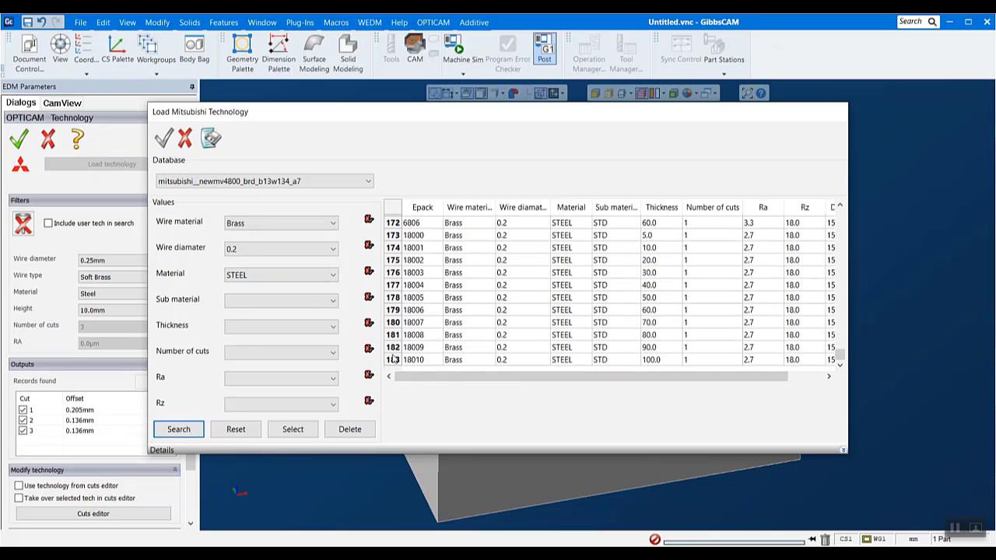
{"action": "left_click_drag", "start_coordinate": [840, 358], "coordinate": [812, 243]}
{"action": "left_click", "coordinate": [686, 244]}
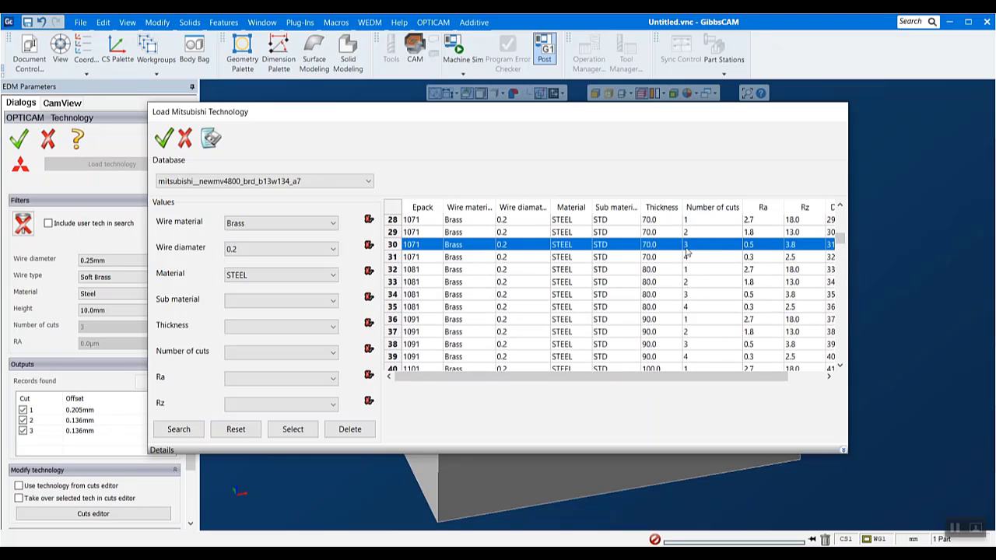
{"action": "double_click", "coordinate": [526, 246]}
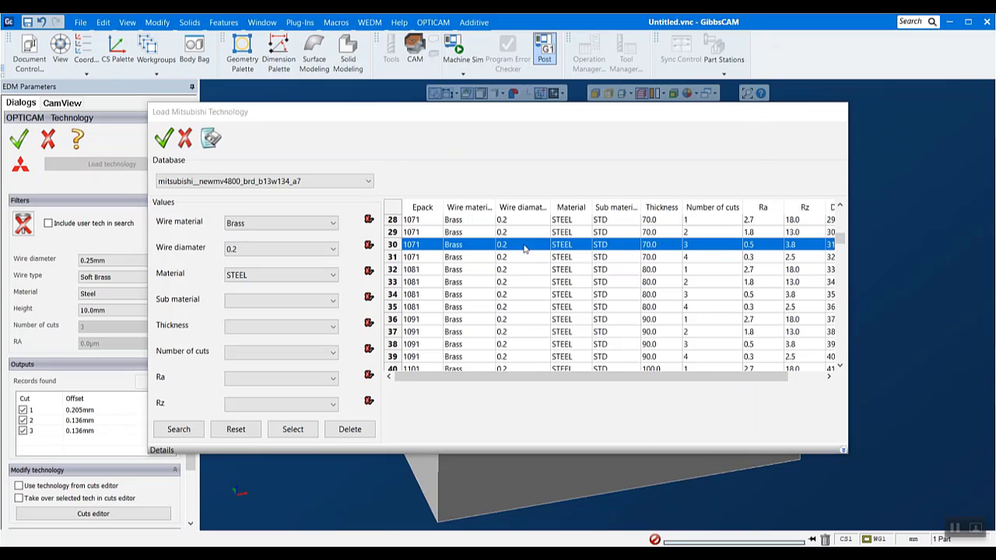
{"action": "left_click", "coordinate": [365, 165]}
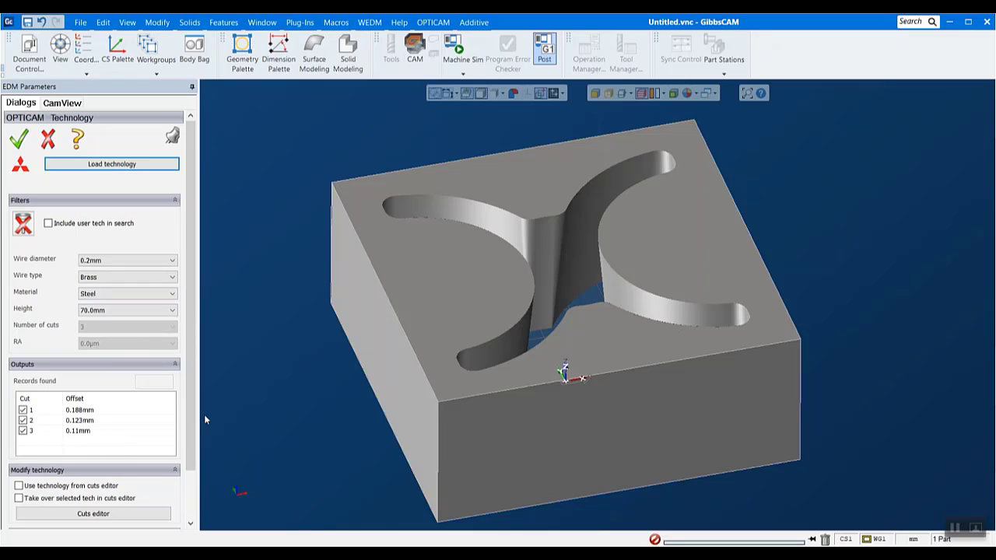
{"action": "left_click", "coordinate": [19, 141]}
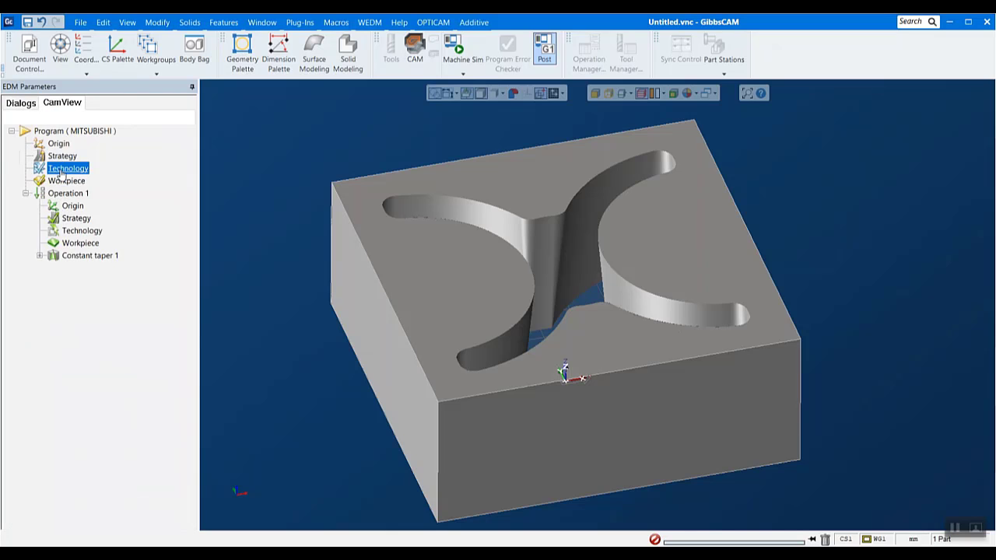
- Select the Constant taper 1 feature and examine the wire paths along its tapered faces near the start hole
{"action": "left_click", "coordinate": [81, 256]}
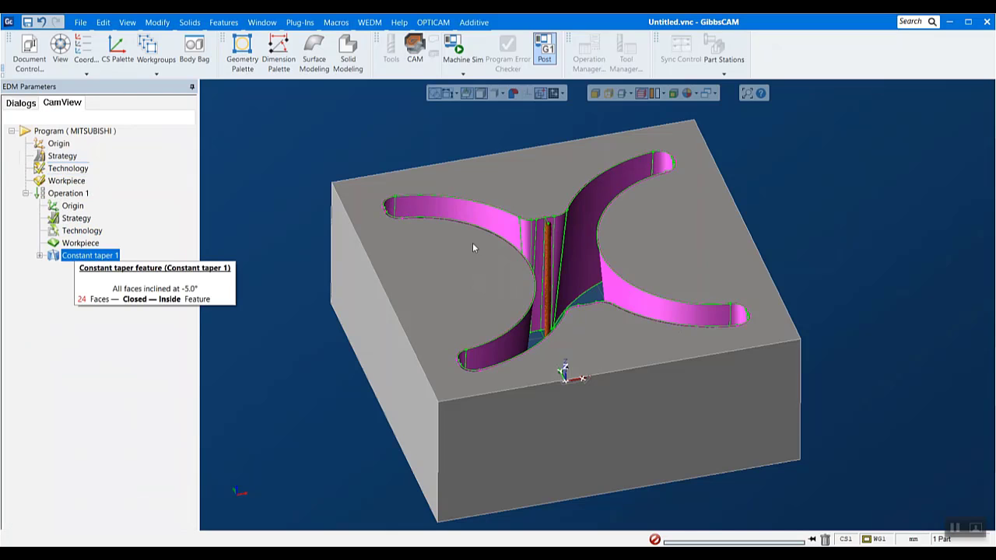
{"action": "scroll", "coordinate": [564, 179], "scroll_direction": "up", "scroll_amount": 10}
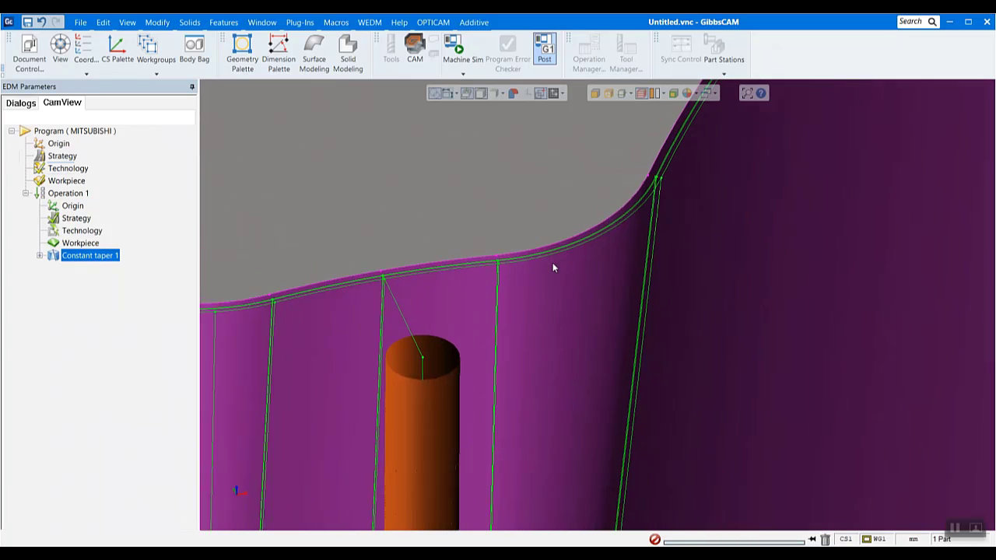
{"action": "scroll", "coordinate": [553, 268], "scroll_direction": "up", "scroll_amount": 1}
{"action": "scroll", "coordinate": [441, 282], "scroll_direction": "down", "scroll_amount": 10}
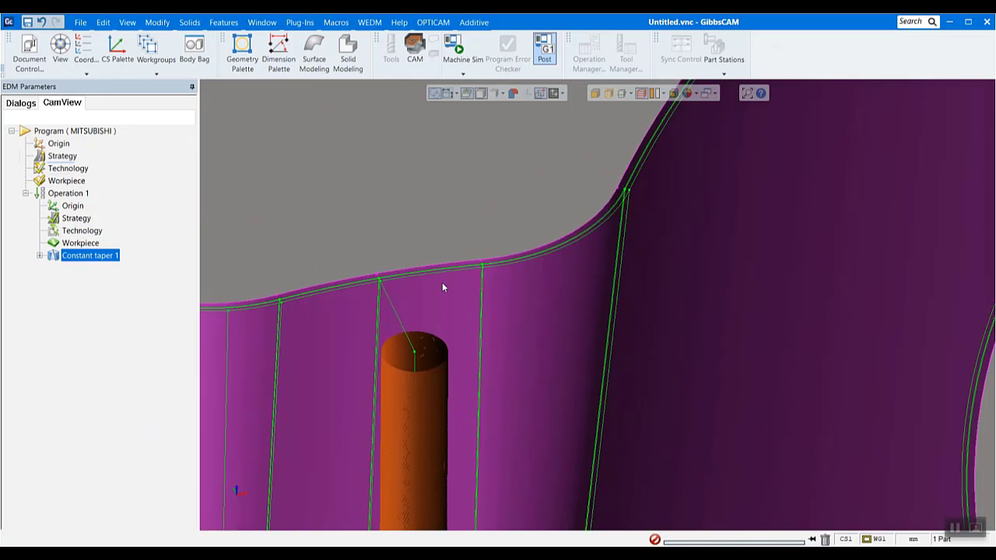
{"action": "scroll", "coordinate": [384, 287], "scroll_direction": "up", "scroll_amount": 2}
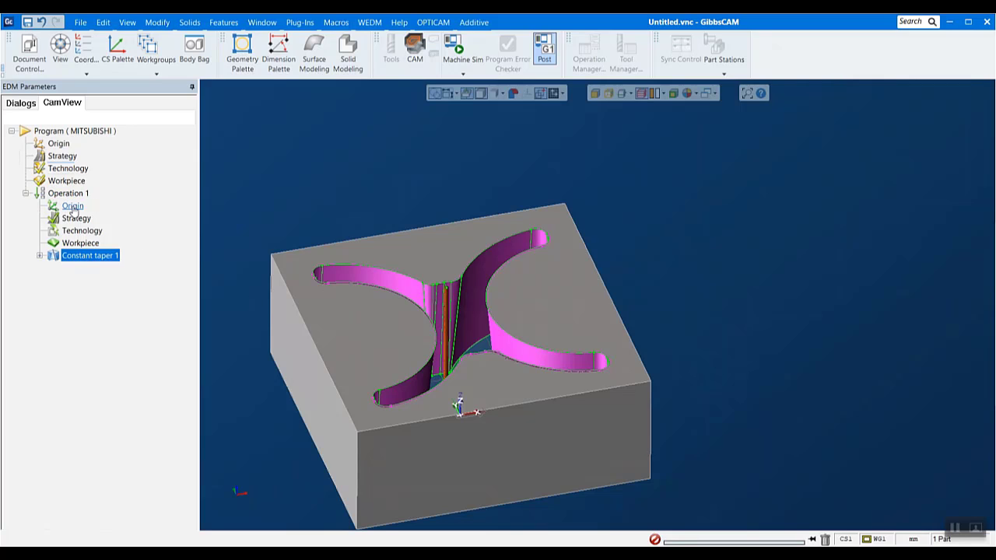
- Open the strategy of Operation 1, review its settings, and return to the program tree
{"action": "right_click", "coordinate": [70, 259]}
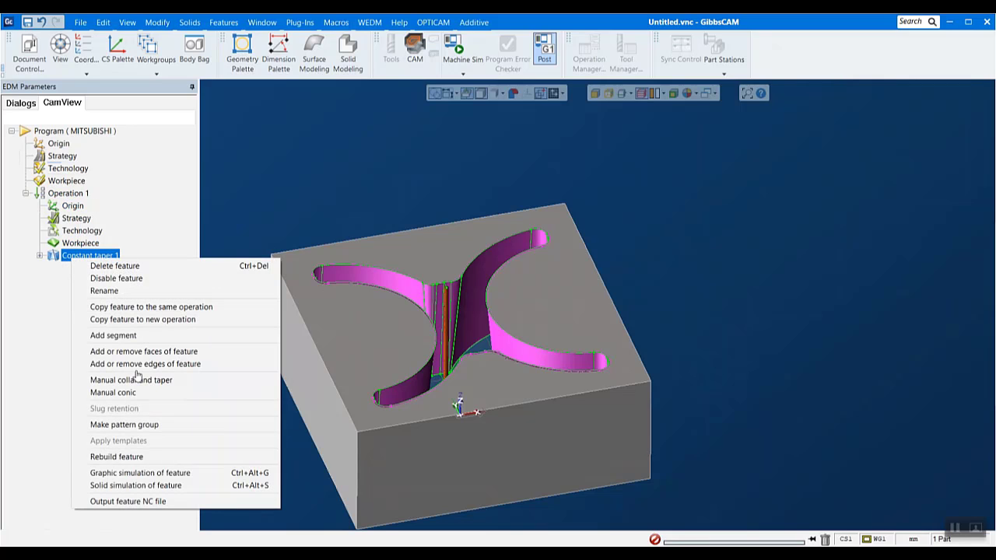
{"action": "left_click", "coordinate": [141, 473]}
{"action": "double_click", "coordinate": [76, 218]}
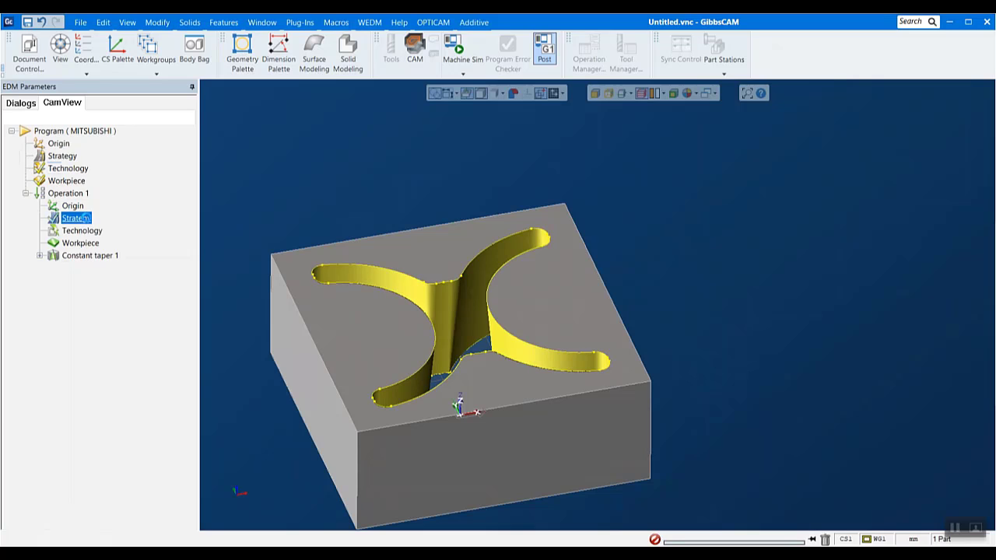
{"action": "scroll", "coordinate": [171, 355], "scroll_direction": "down", "scroll_amount": 3}
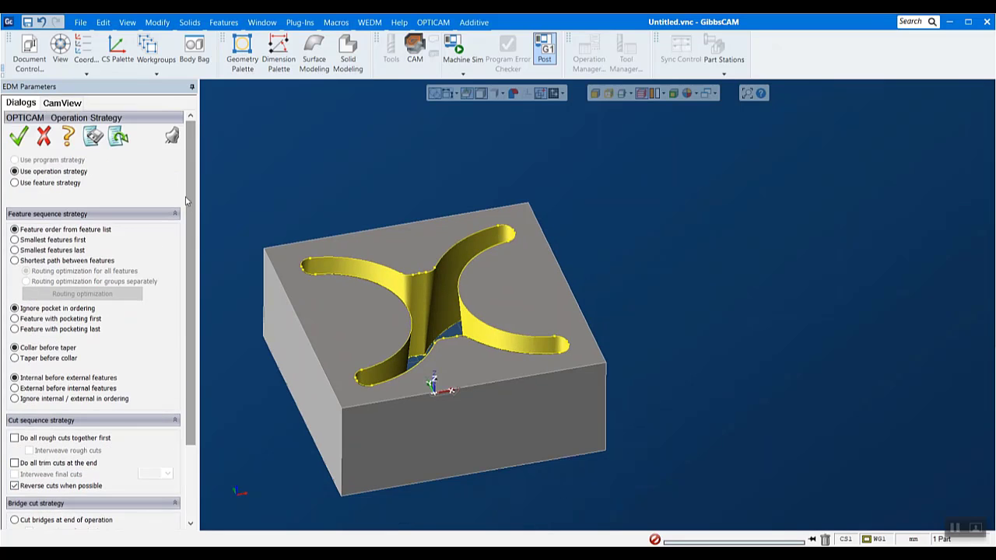
{"action": "left_click", "coordinate": [62, 103]}
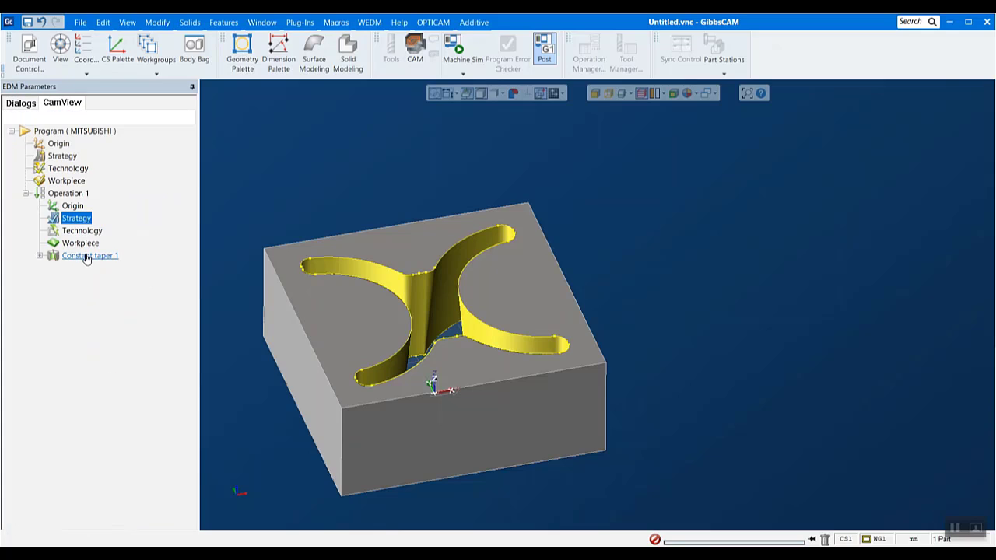
- Start the graphic simulation of Operation 1 and play the cut with the loaded technology
{"action": "right_click", "coordinate": [74, 194]}
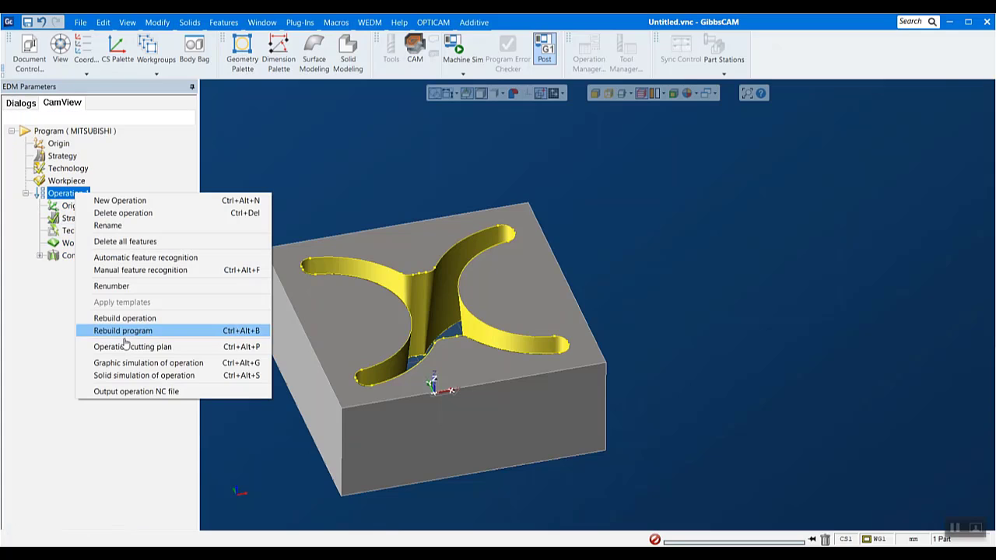
{"action": "left_click", "coordinate": [129, 364]}
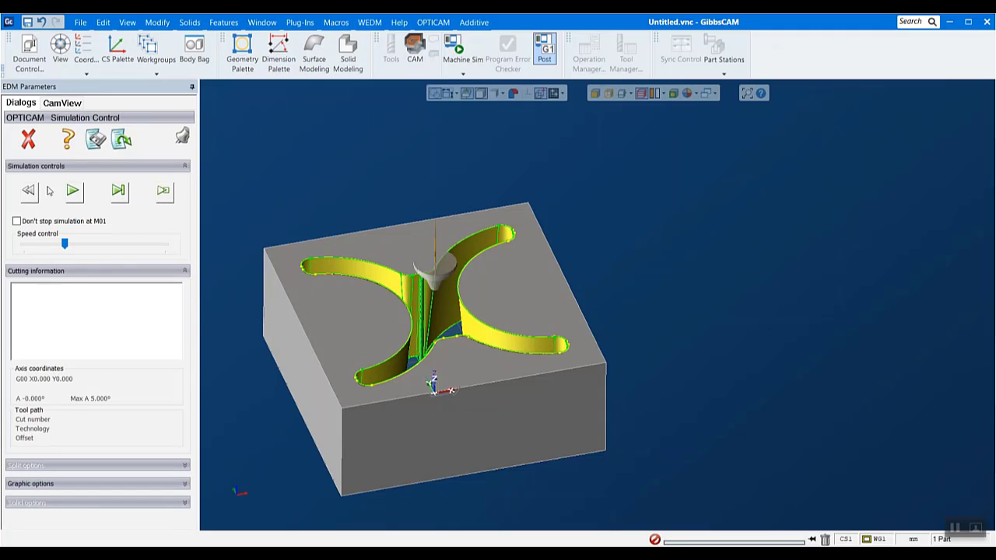
{"action": "left_click", "coordinate": [71, 202]}
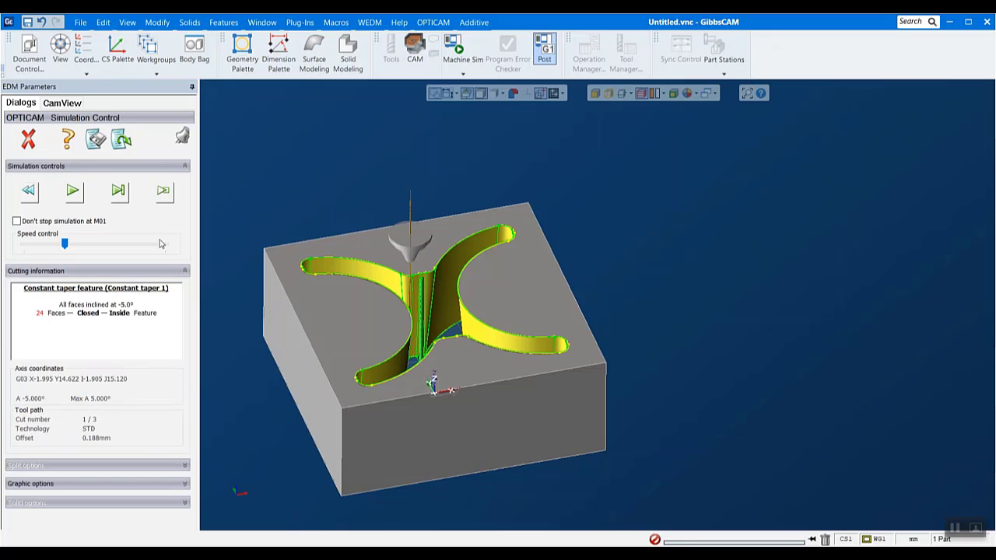
- Play the remaining cuts of Operation 1 at a higher simulation speed, close the simulation and expand the Constant taper 1 feature
{"action": "left_click", "coordinate": [80, 195]}
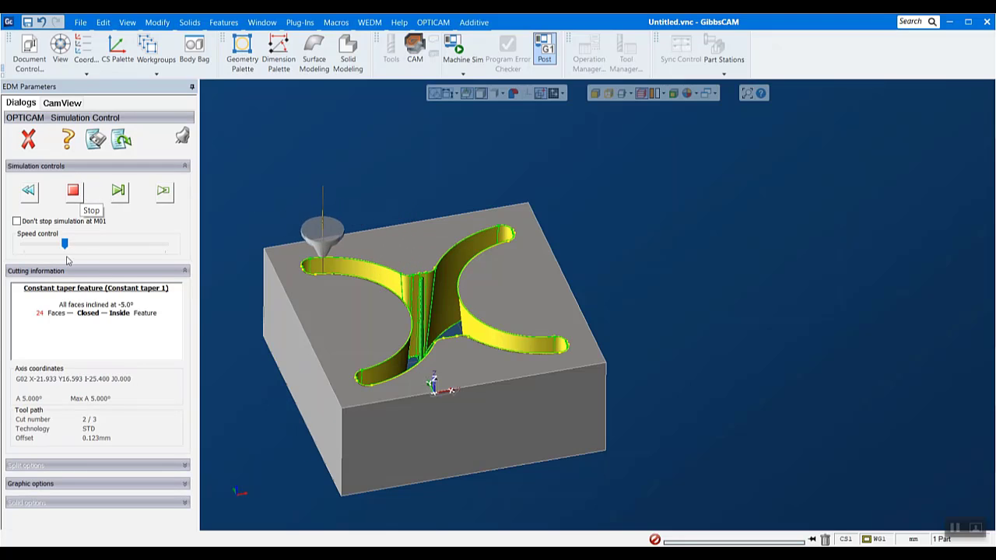
{"action": "left_click_drag", "start_coordinate": [67, 259], "coordinate": [82, 257]}
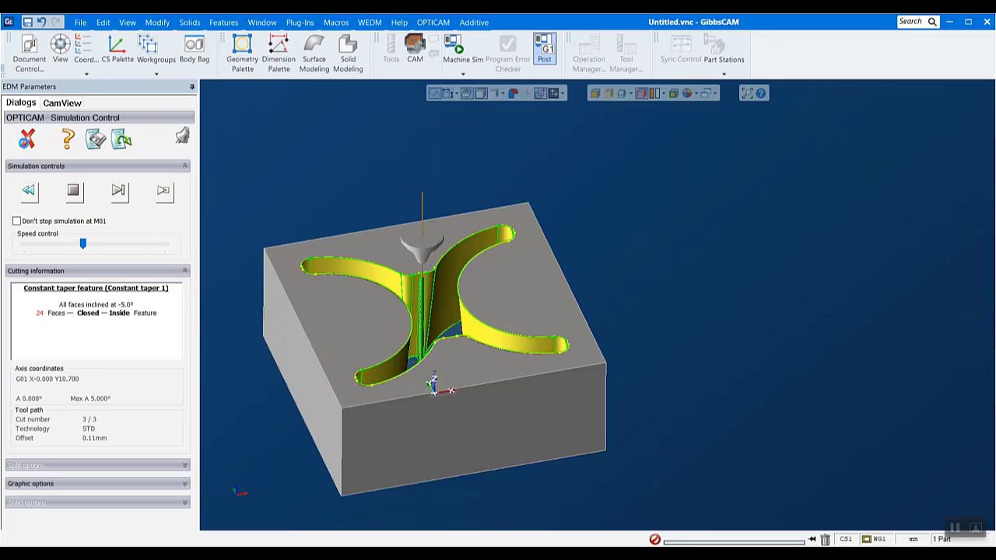
{"action": "left_click", "coordinate": [29, 139]}
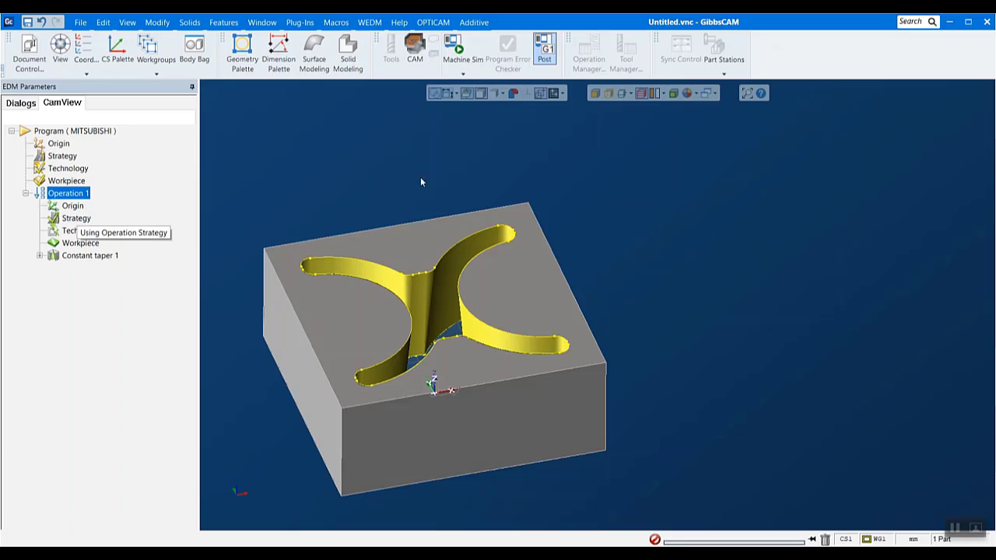
{"action": "left_click", "coordinate": [40, 255]}
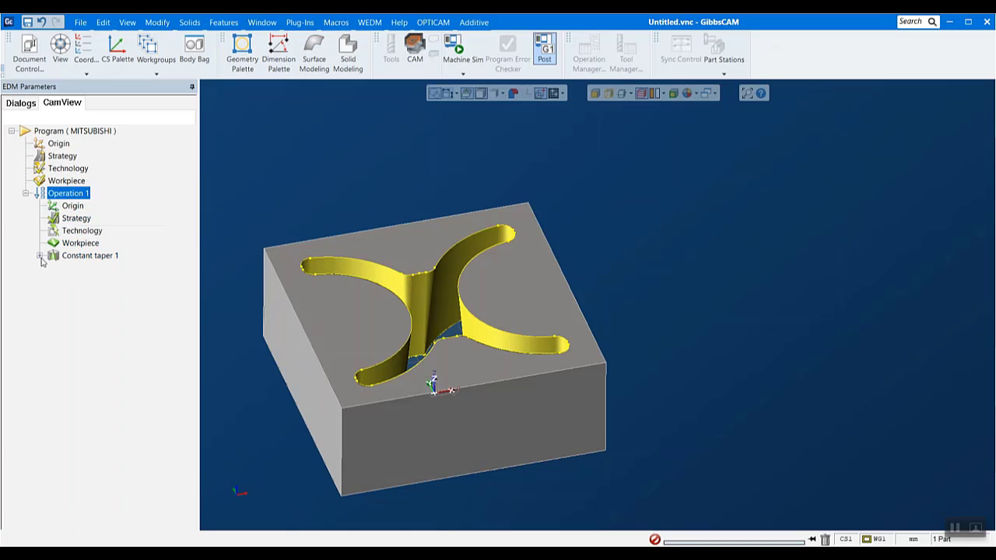
- Enable Create setup sheet and Add comment for each cut in the Mitsubishi postprocessor options
{"action": "left_click", "coordinate": [432, 22]}
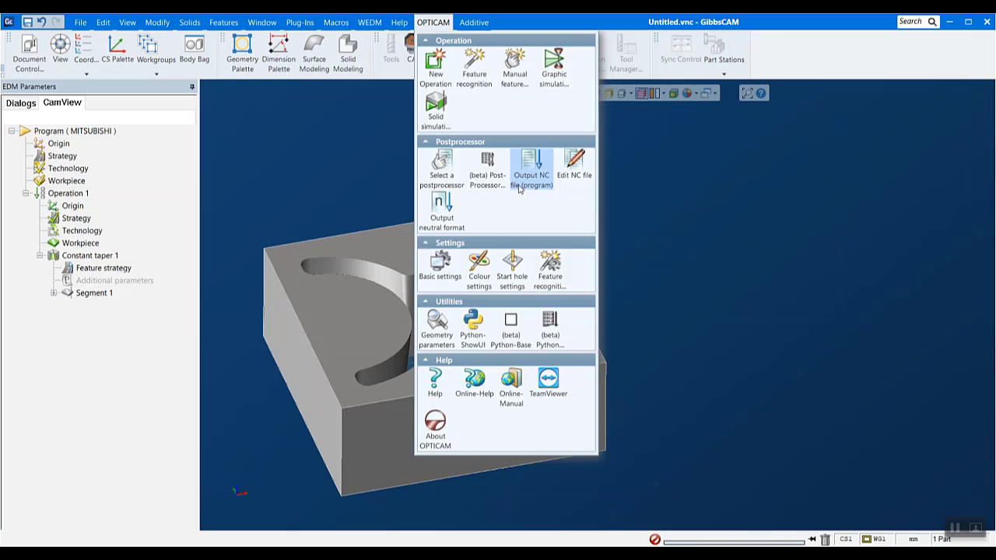
{"action": "left_click", "coordinate": [452, 165]}
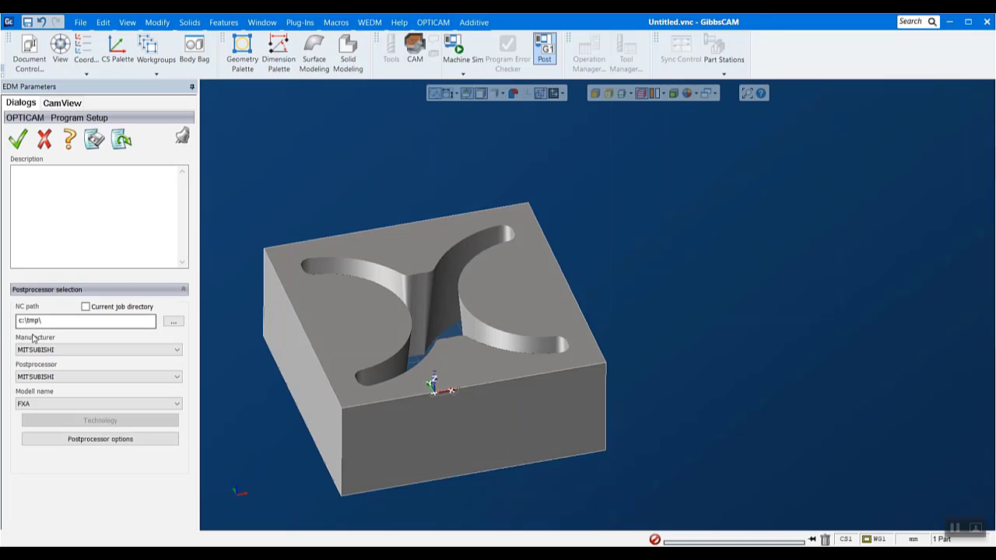
{"action": "left_click", "coordinate": [99, 439]}
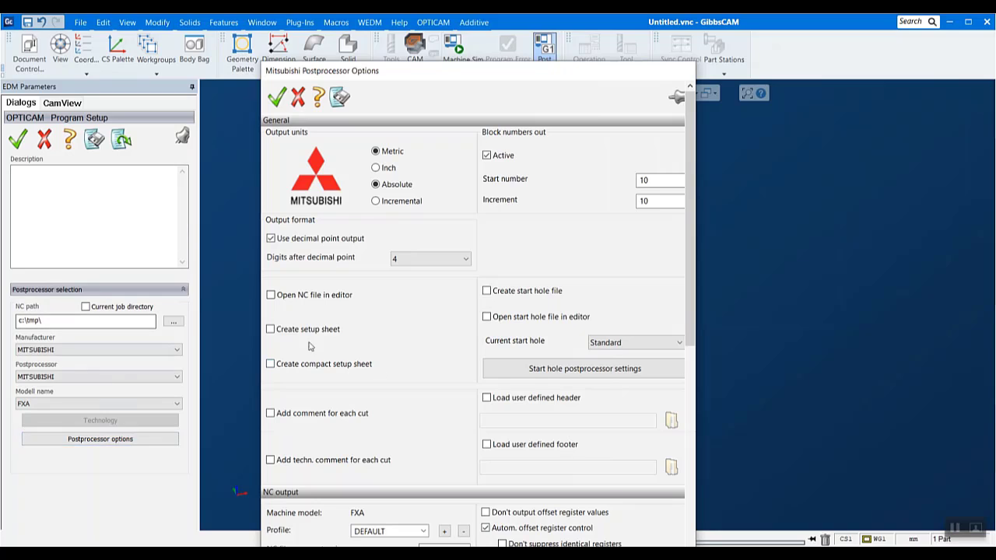
{"action": "left_click", "coordinate": [278, 333]}
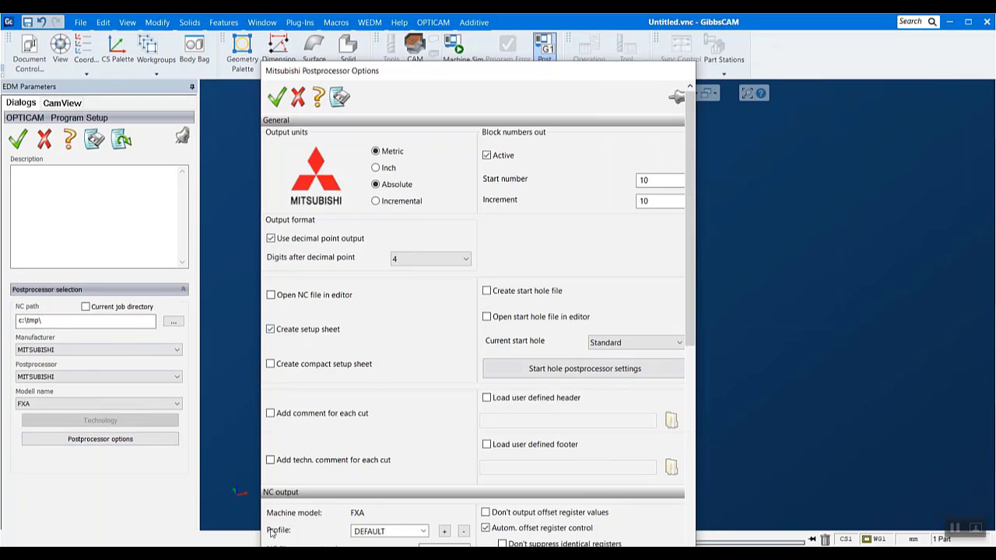
{"action": "left_click", "coordinate": [340, 419]}
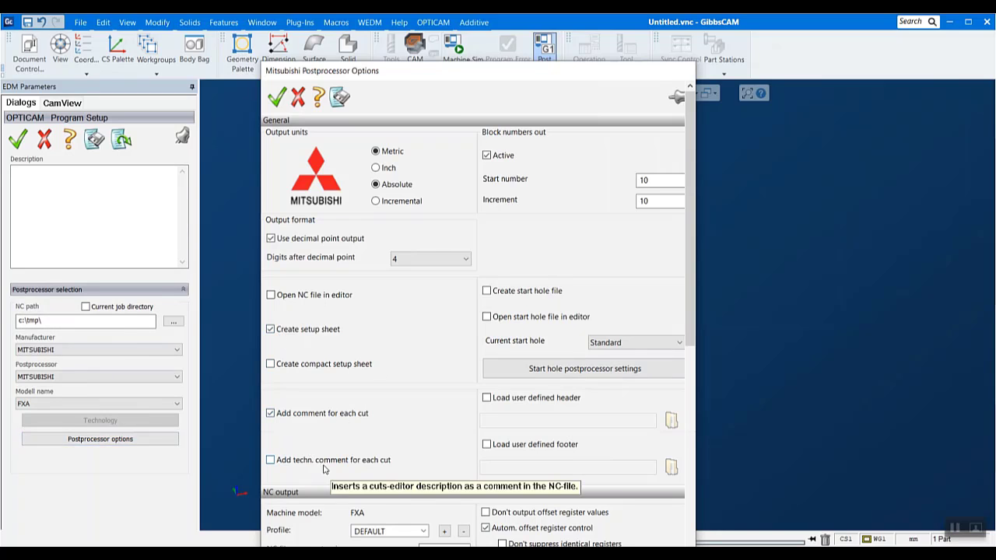
- Review the remaining NC output options of the Mitsubishi postprocessor and accept both the options and the program setup
{"action": "scroll", "coordinate": [326, 467], "scroll_direction": "down", "scroll_amount": 1}
{"action": "scroll", "coordinate": [671, 416], "scroll_direction": "down", "scroll_amount": 5}
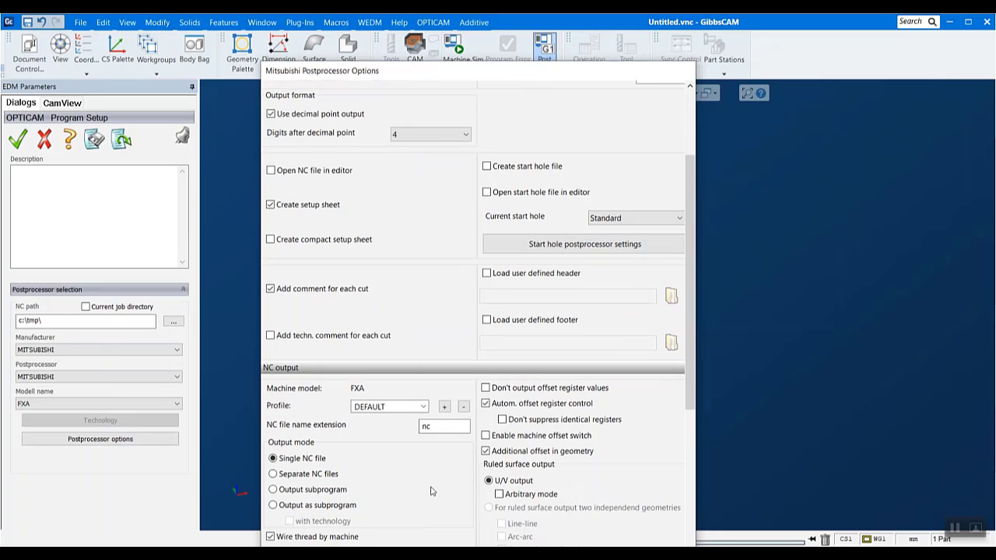
{"action": "scroll", "coordinate": [638, 400], "scroll_direction": "down", "scroll_amount": 5}
{"action": "scroll", "coordinate": [564, 433], "scroll_direction": "down", "scroll_amount": 3}
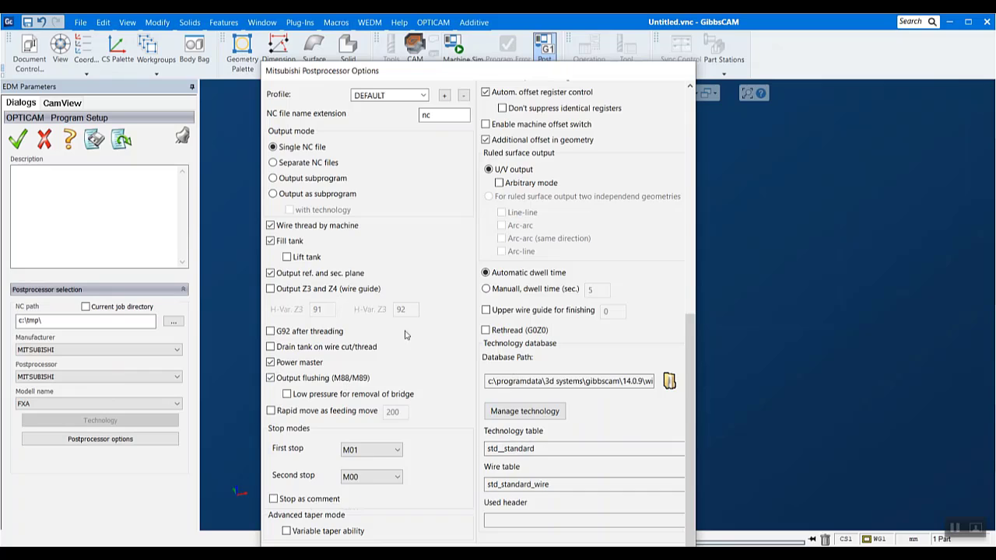
{"action": "scroll", "coordinate": [405, 335], "scroll_direction": "up", "scroll_amount": 8}
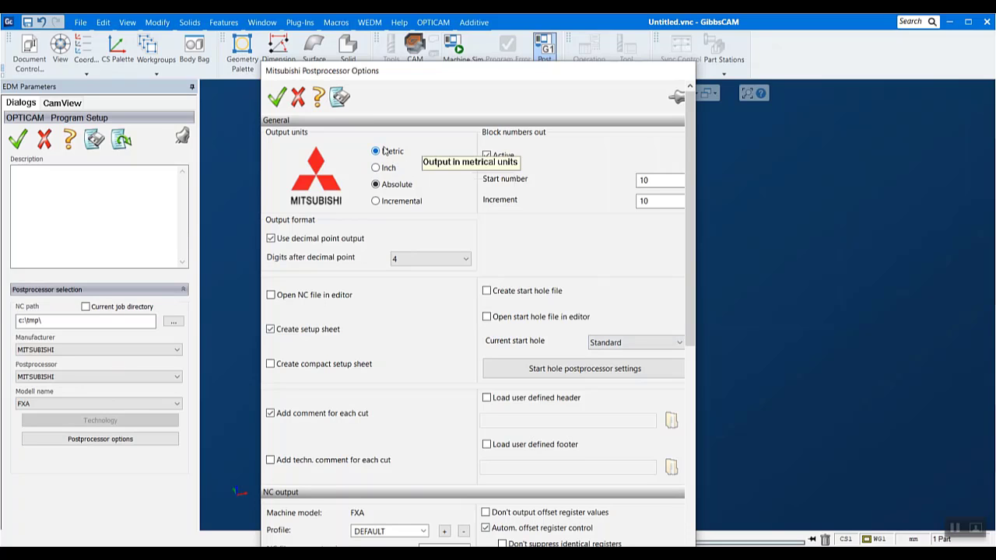
{"action": "left_click", "coordinate": [276, 96]}
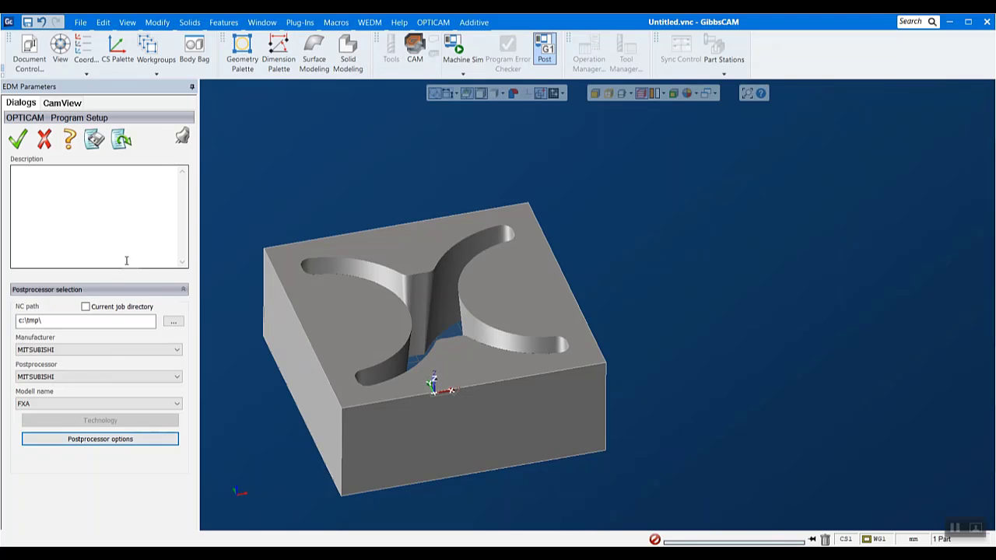
{"action": "left_click", "coordinate": [17, 140]}
- Output the NC file for the whole program, overwriting the existing file and accepting use of the demo database
{"action": "left_click", "coordinate": [433, 21]}
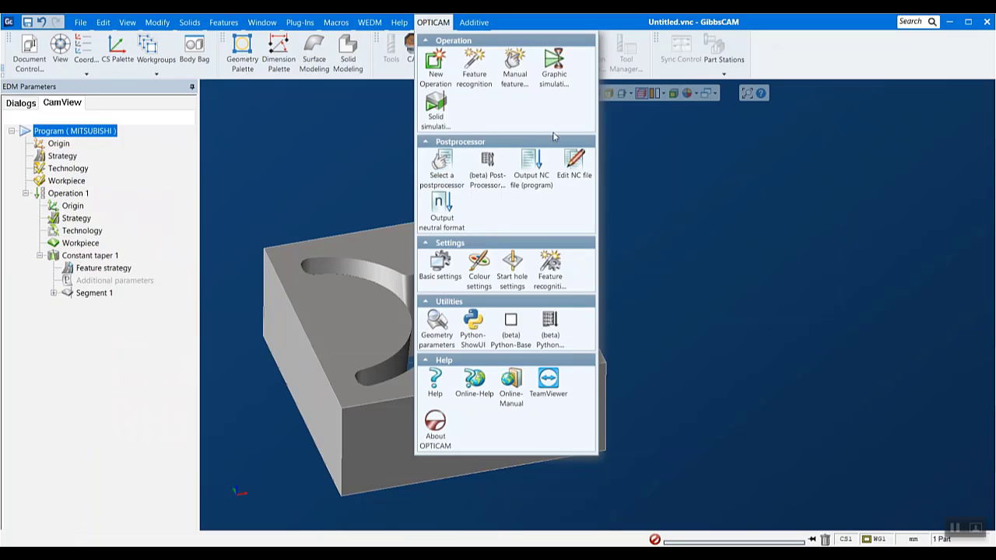
{"action": "left_click", "coordinate": [540, 174]}
{"action": "left_click", "coordinate": [515, 336]}
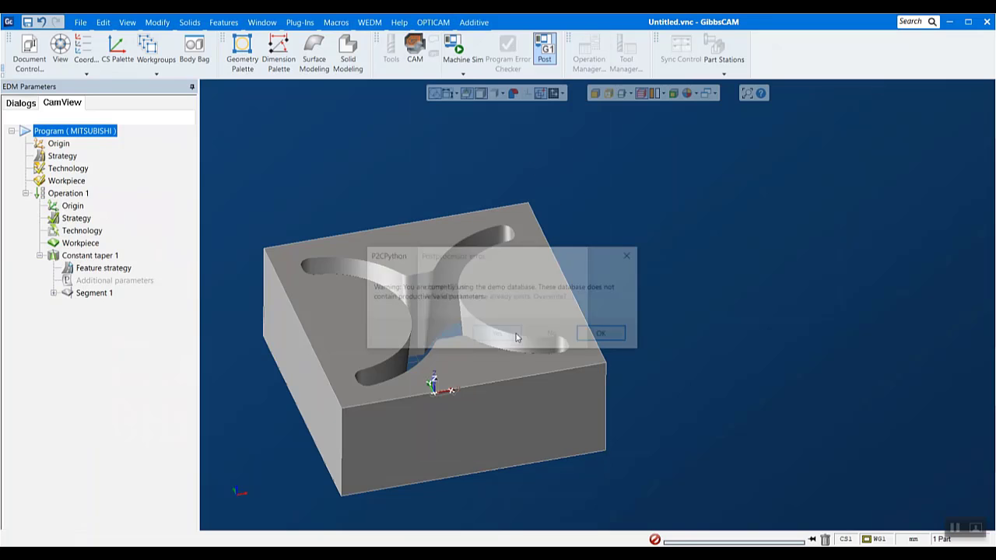
{"action": "left_click", "coordinate": [594, 335]}
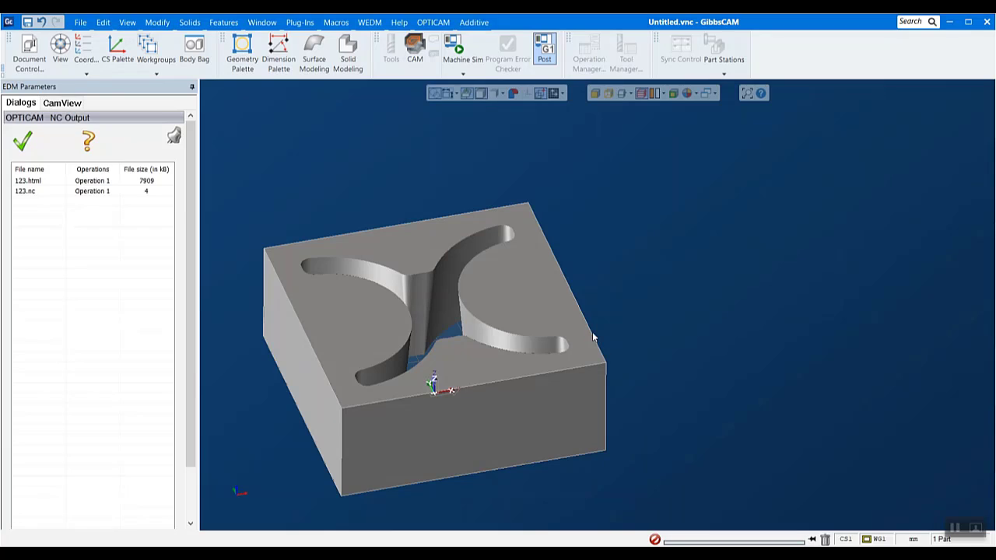
- Open the generated setup sheet 123.html and examine its program overview and the data for the rough and trim cuts
{"action": "double_click", "coordinate": [45, 181]}
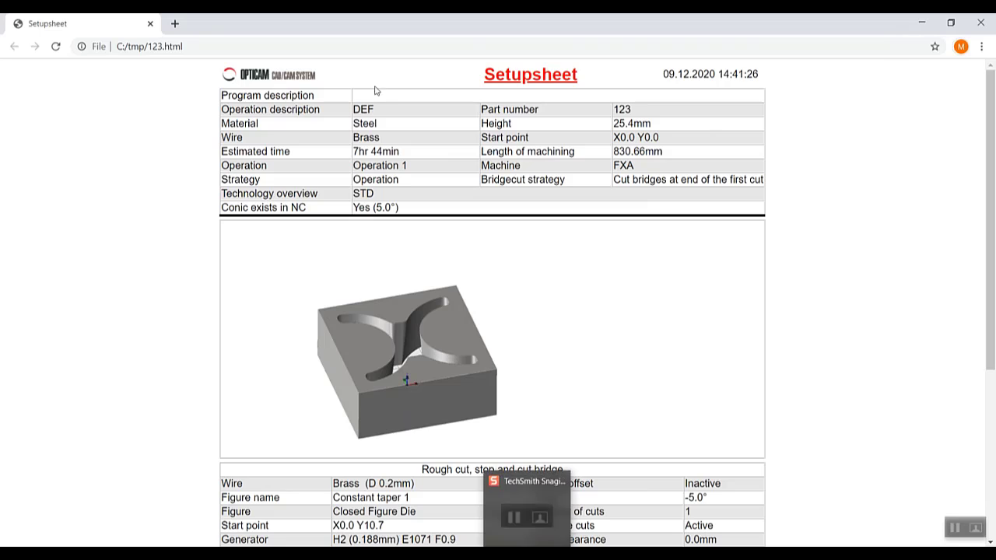
{"action": "scroll", "coordinate": [490, 162], "scroll_direction": "down", "scroll_amount": 3}
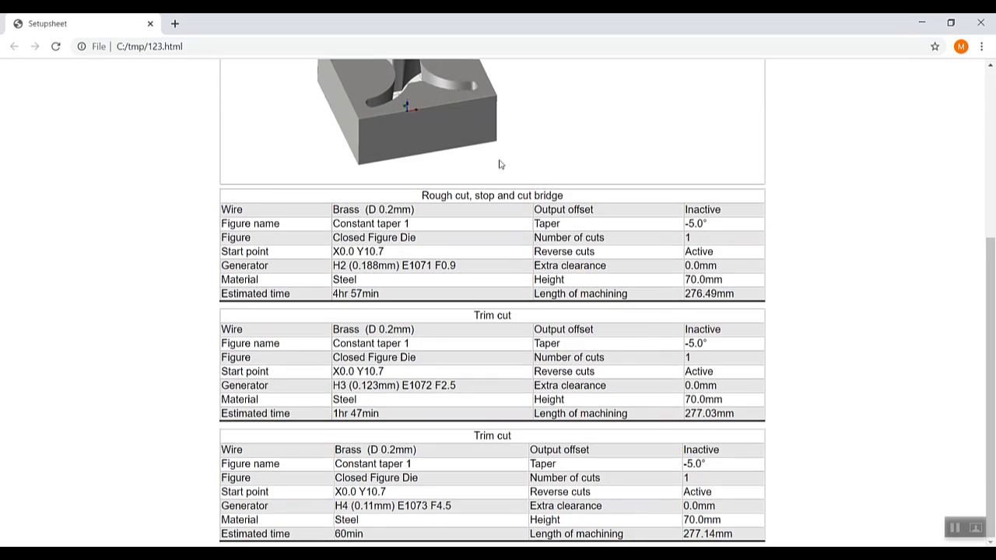
{"action": "left_click_drag", "start_coordinate": [710, 349], "coordinate": [686, 352]}
{"action": "left_click", "coordinate": [772, 340]}
{"action": "left_click_drag", "start_coordinate": [984, 380], "coordinate": [983, 200]}
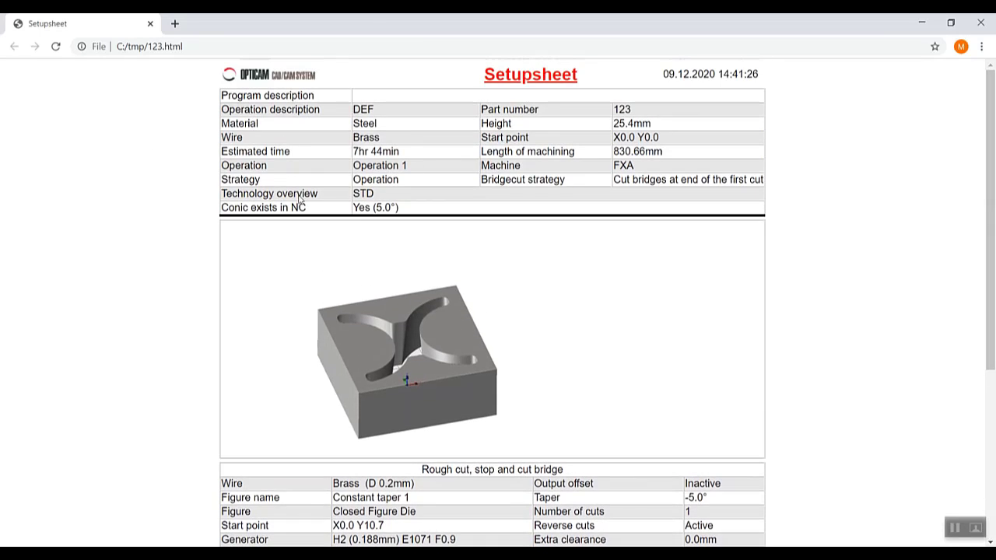
{"action": "scroll", "coordinate": [846, 386], "scroll_direction": "down", "scroll_amount": 3}
{"action": "scroll", "coordinate": [846, 386], "scroll_direction": "down", "scroll_amount": 1}
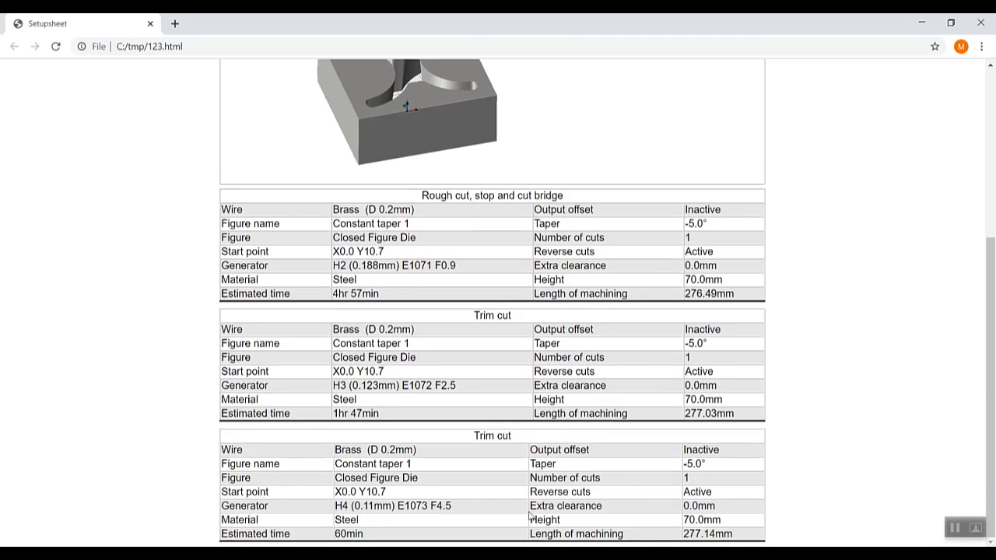
- Switch back to GibbsCAM and close the NC output file list
{"action": "mouse_move", "coordinate": [495, 555]}
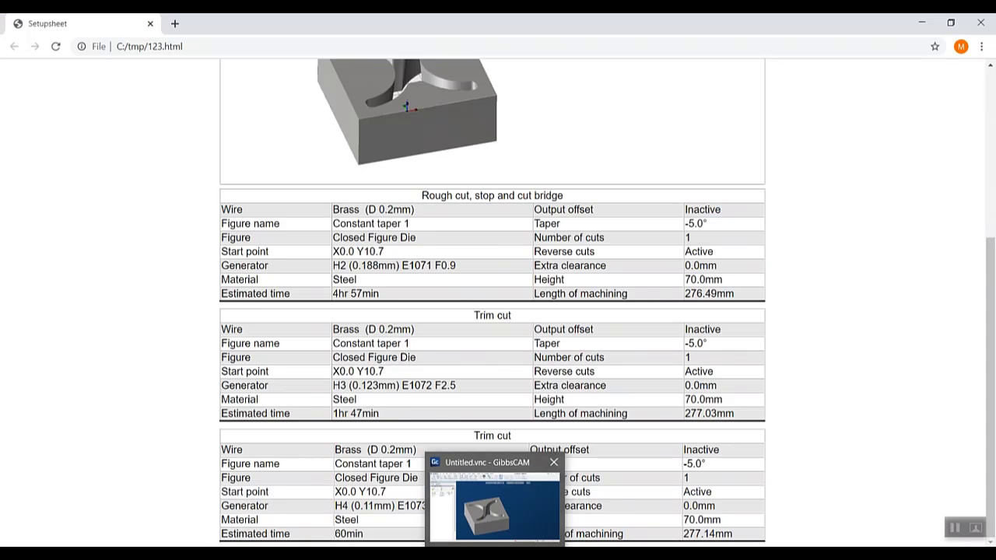
{"action": "left_click", "coordinate": [495, 507]}
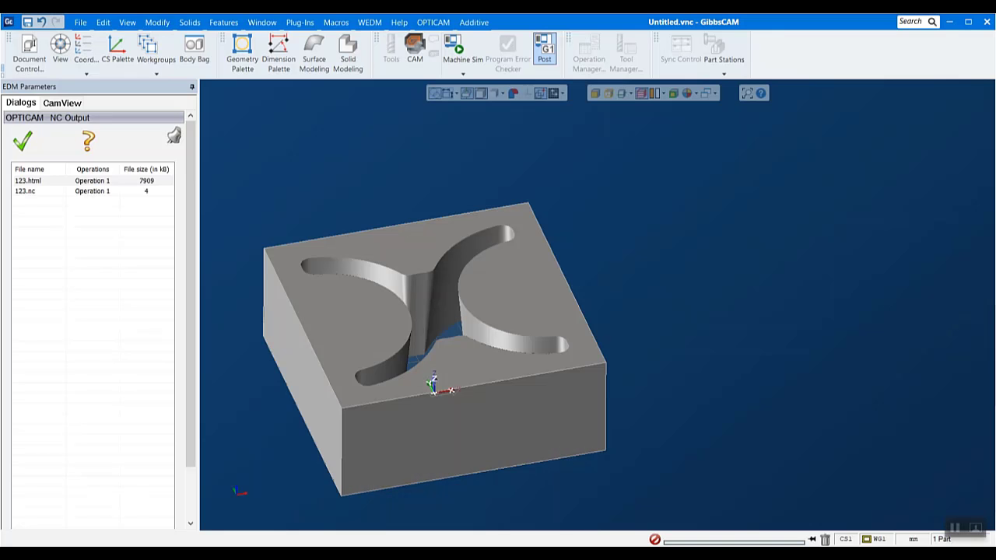
{"action": "left_click", "coordinate": [31, 141]}
- Open the OPTICAM basic settings, resize the dialog and review the input units and geometric tolerances
{"action": "left_click", "coordinate": [436, 23]}
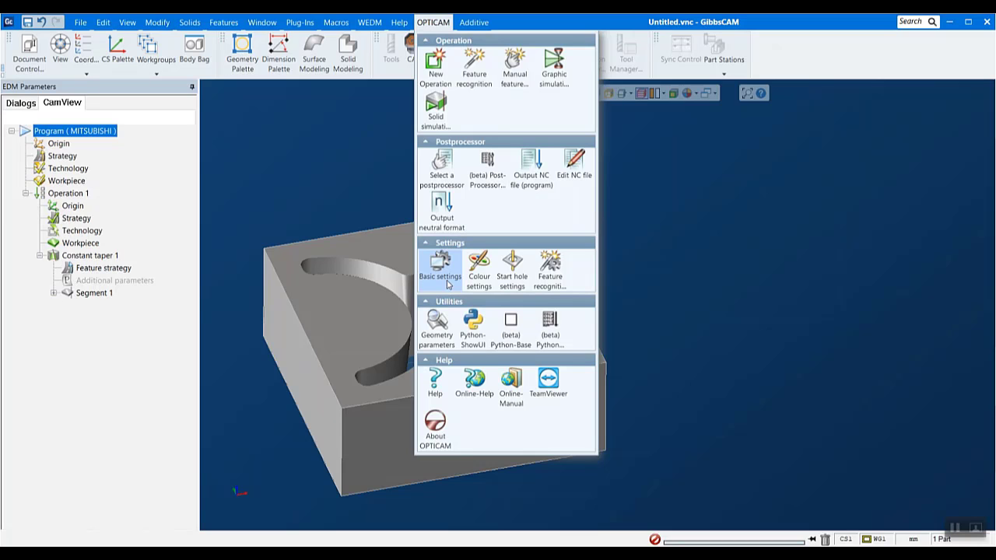
{"action": "left_click", "coordinate": [454, 269]}
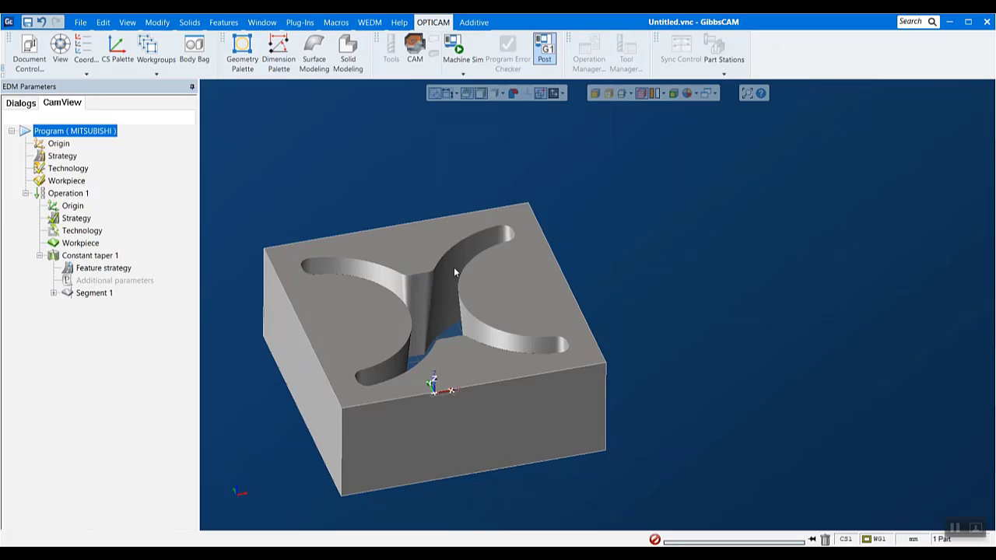
{"action": "left_click_drag", "start_coordinate": [229, 138], "coordinate": [435, 91]}
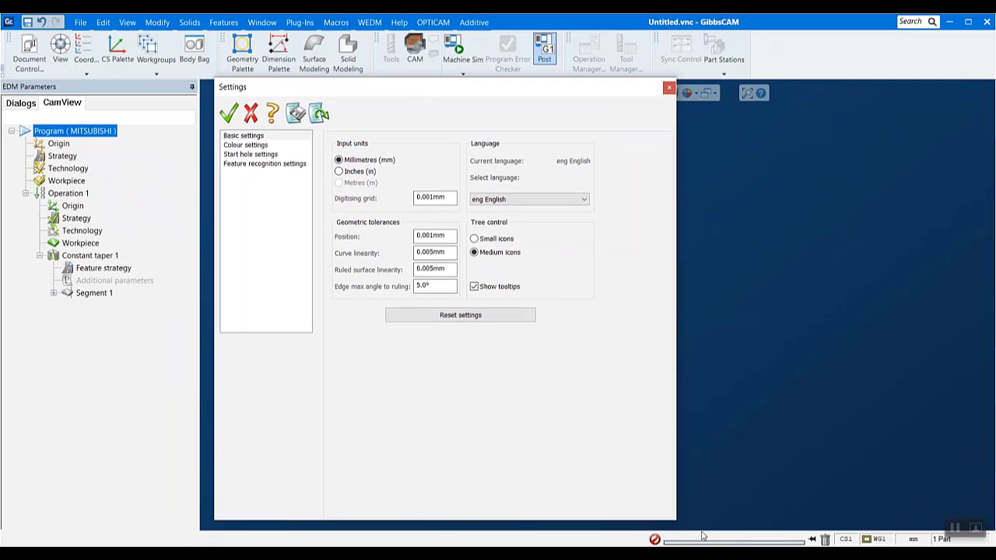
{"action": "left_click_drag", "start_coordinate": [674, 519], "coordinate": [624, 380]}
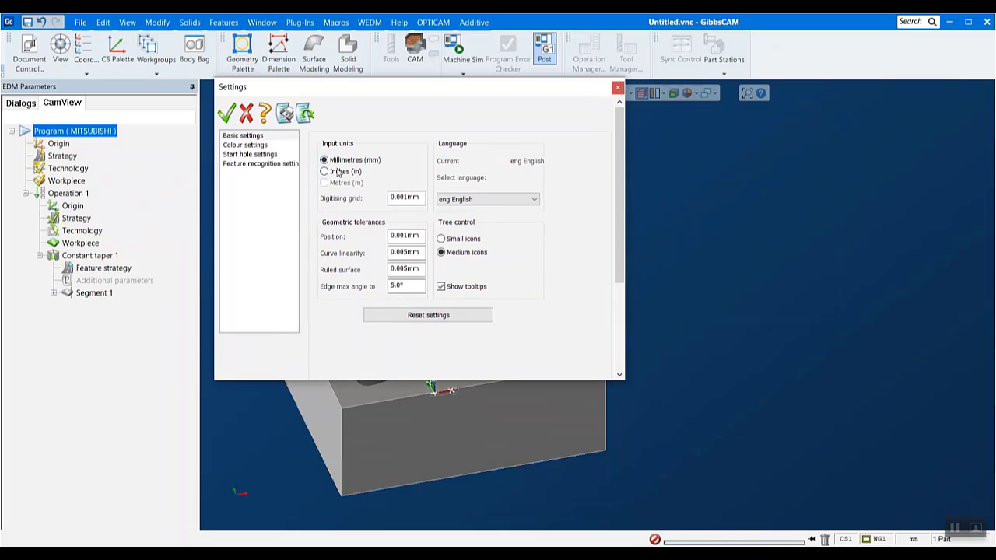
{"action": "double_click", "coordinate": [411, 235]}
{"action": "left_click", "coordinate": [417, 253]}
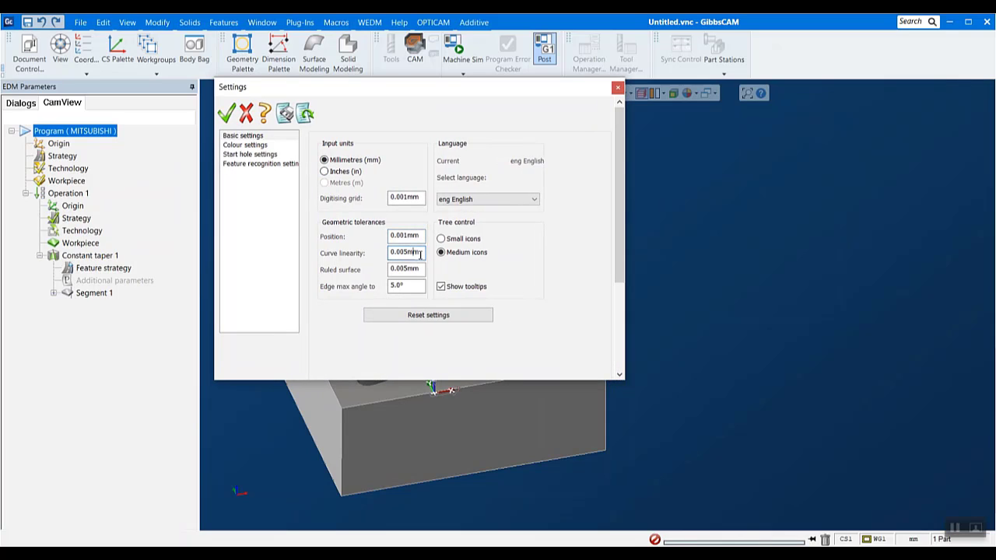
- View the colour settings, then show the start hole settings in an enlarged and repositioned Settings dialog
{"action": "left_click", "coordinate": [246, 145]}
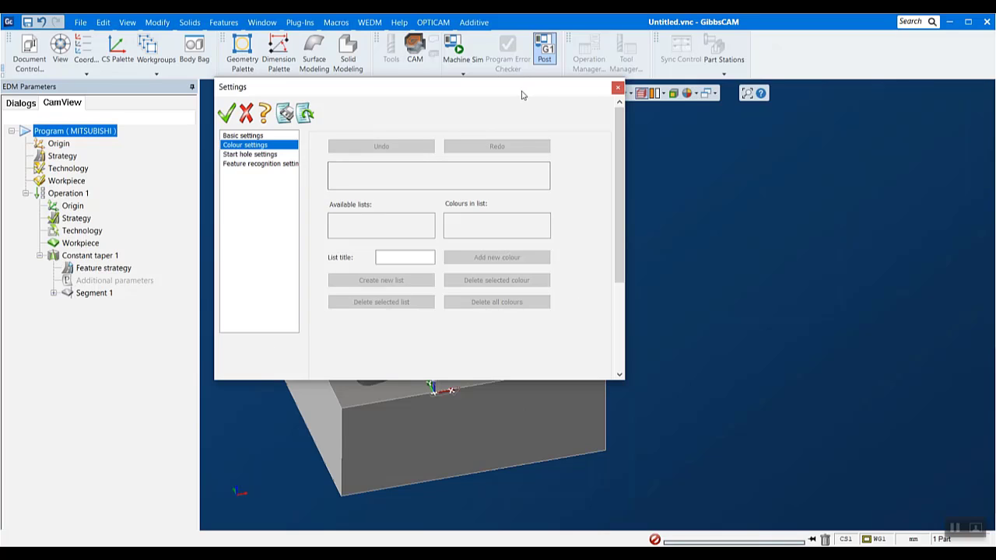
{"action": "left_click_drag", "start_coordinate": [522, 88], "coordinate": [590, 141]}
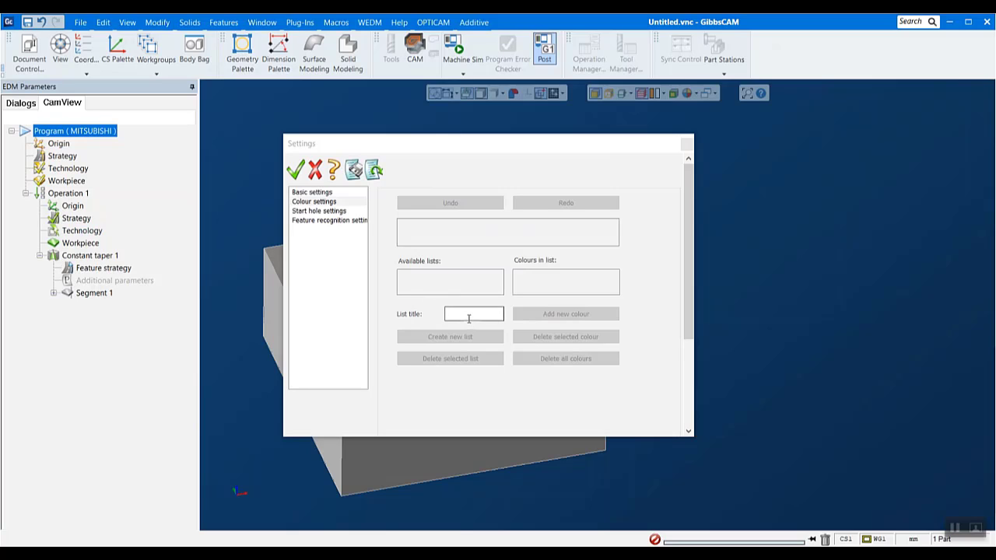
{"action": "left_click", "coordinate": [327, 212]}
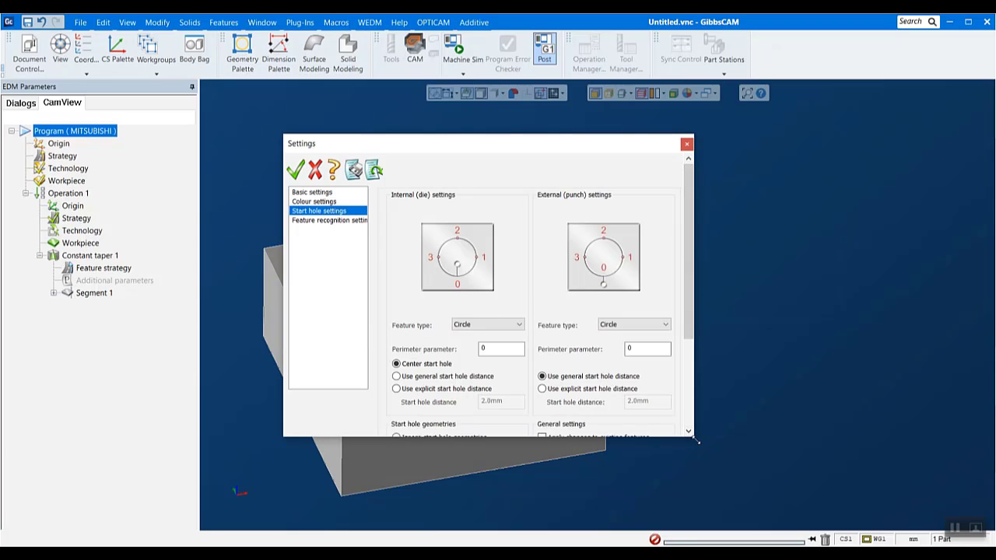
{"action": "left_click_drag", "start_coordinate": [697, 441], "coordinate": [892, 526]}
{"action": "left_click_drag", "start_coordinate": [644, 152], "coordinate": [608, 100]}
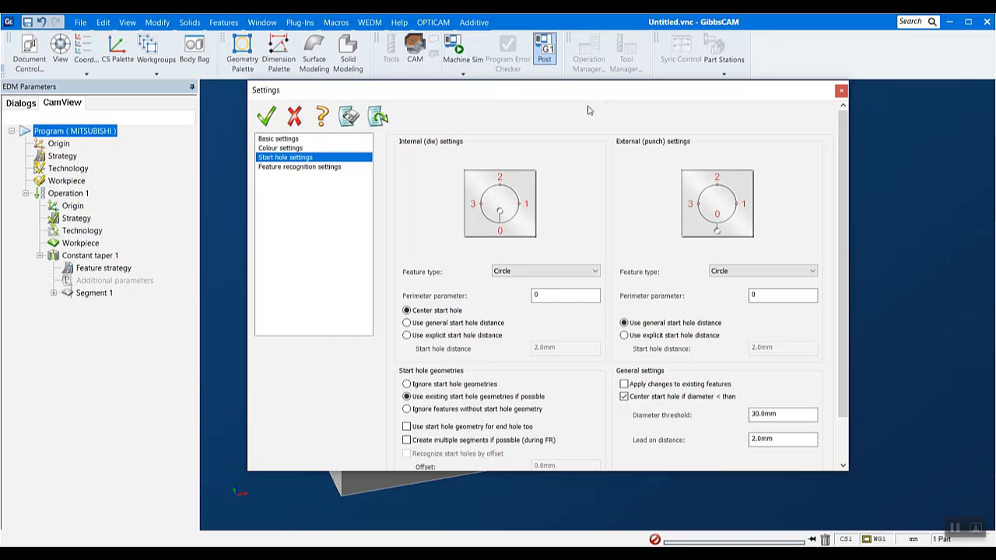
- Set the internal (die) feature type to Quadrilateral and choose Use explicit start hole distance for it
{"action": "left_click", "coordinate": [566, 272]}
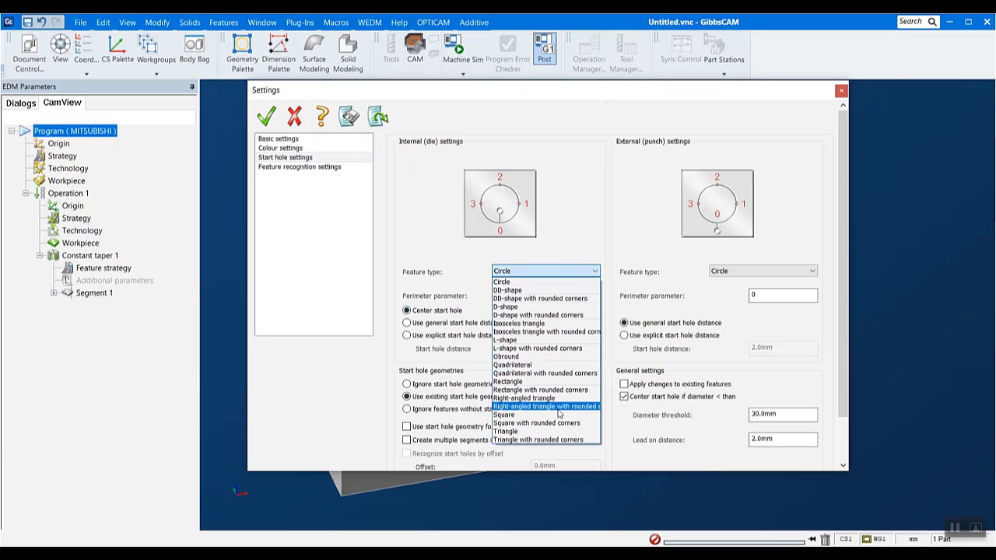
{"action": "left_click", "coordinate": [513, 365]}
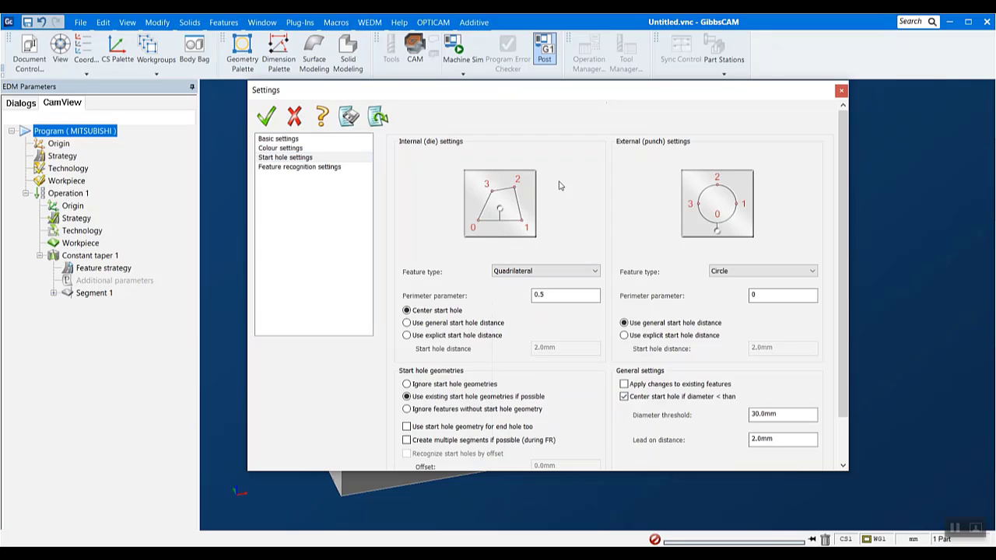
{"action": "left_click", "coordinate": [453, 335]}
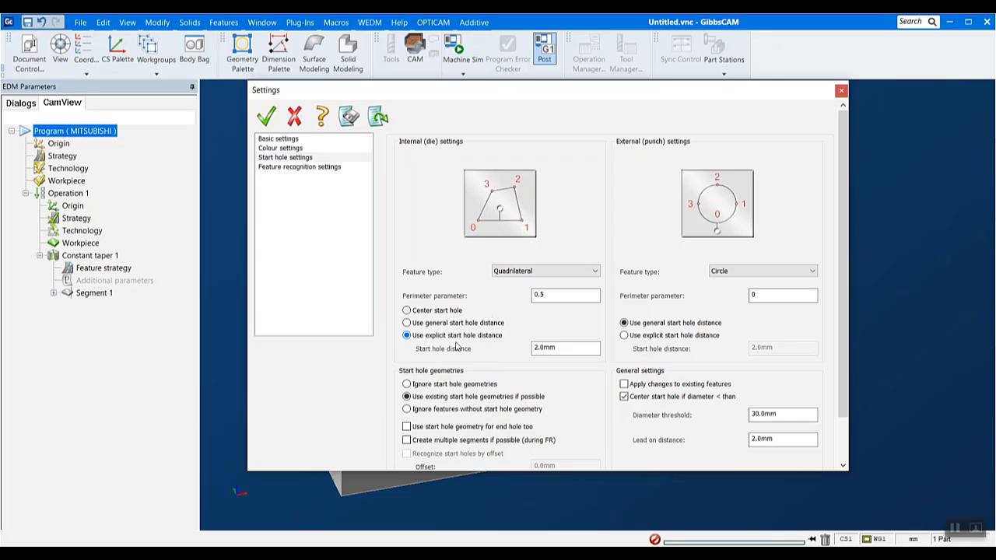
{"action": "double_click", "coordinate": [562, 349]}
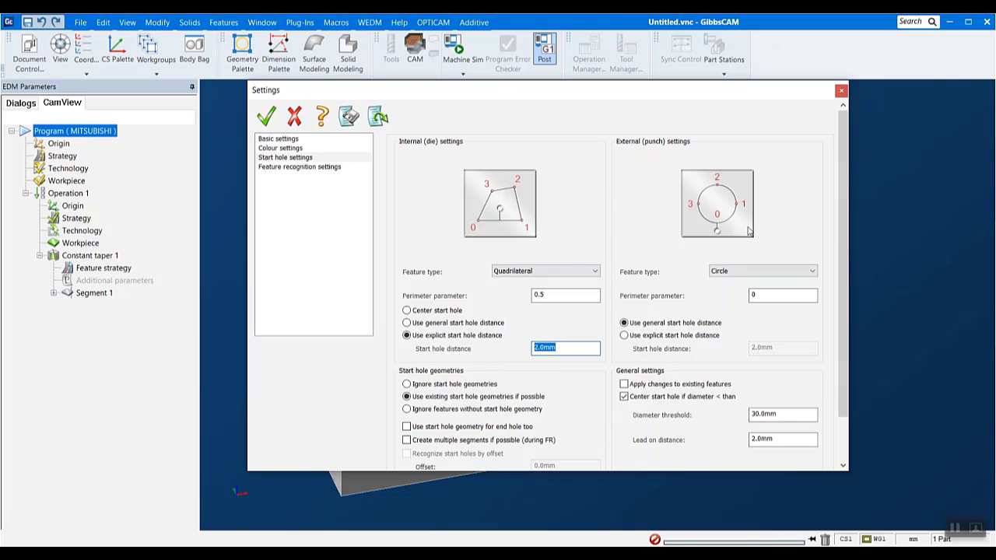
- Review the feature types available for the internal (die) and external (punch) start hole settings, leaving both selections as they are
{"action": "scroll", "coordinate": [640, 335], "scroll_direction": "down", "scroll_amount": 2}
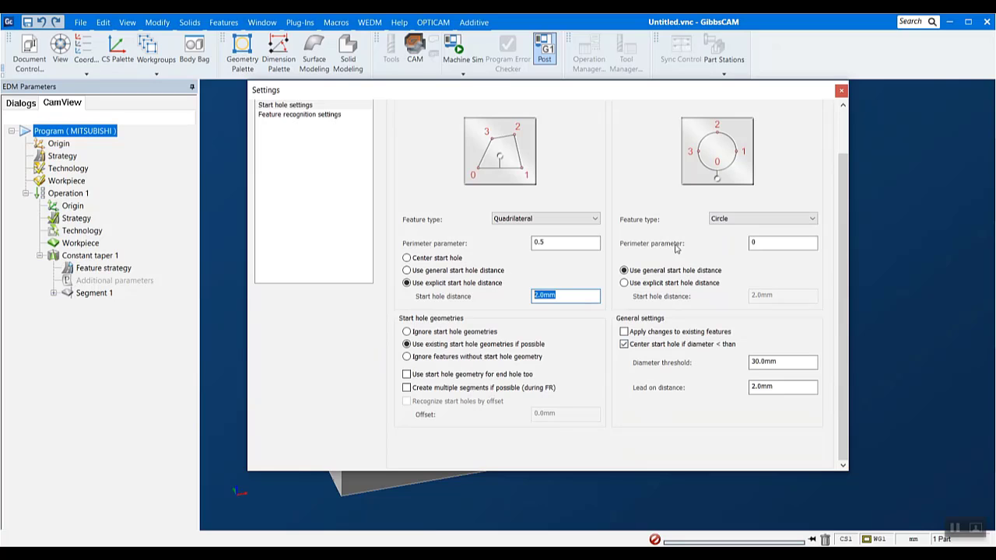
{"action": "left_click", "coordinate": [571, 220]}
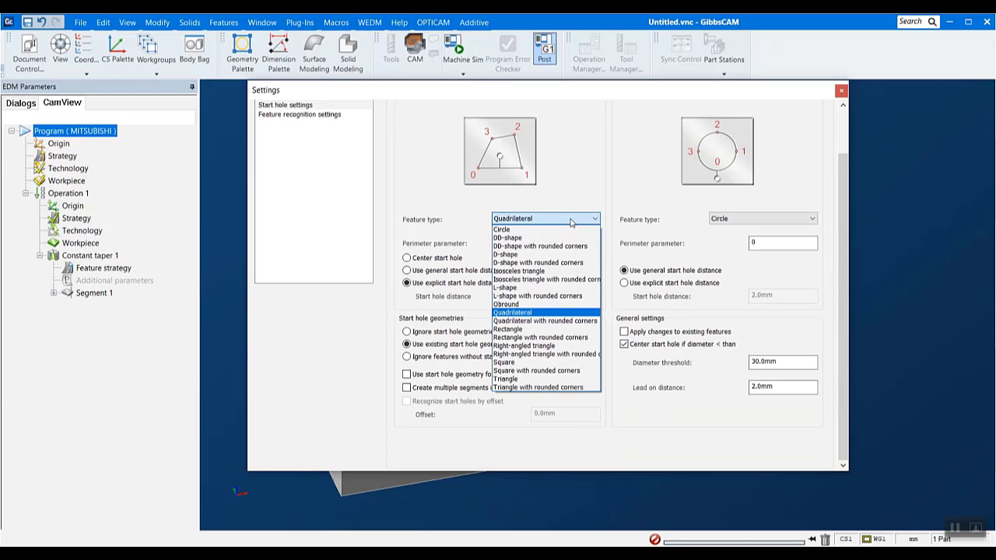
{"action": "left_click", "coordinate": [570, 221]}
{"action": "left_click", "coordinate": [723, 219]}
{"action": "left_click", "coordinate": [722, 227]}
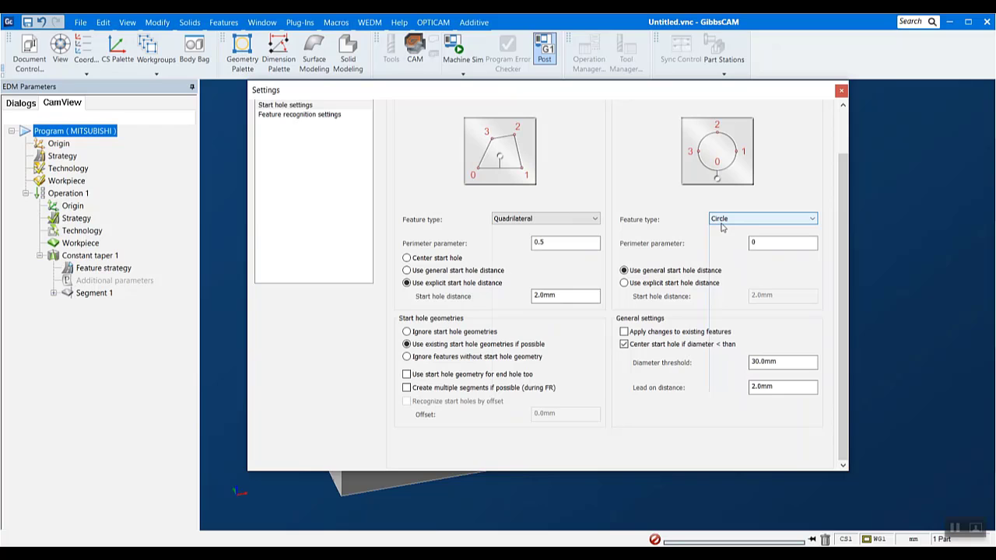
- Show the feature recognition settings, reposition the dialog and exclude Four axis from the feature types
{"action": "left_click", "coordinate": [330, 116]}
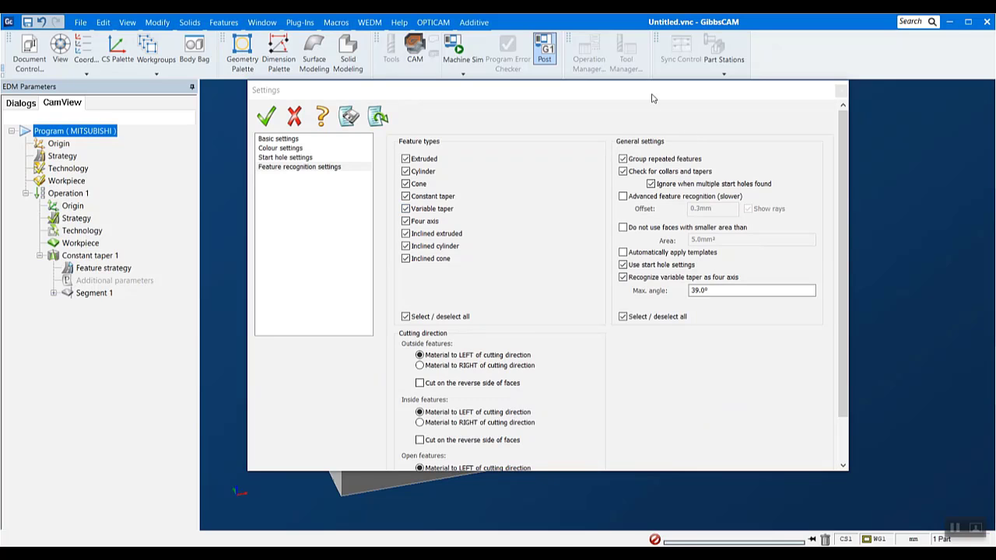
{"action": "left_click_drag", "start_coordinate": [652, 95], "coordinate": [694, 132]}
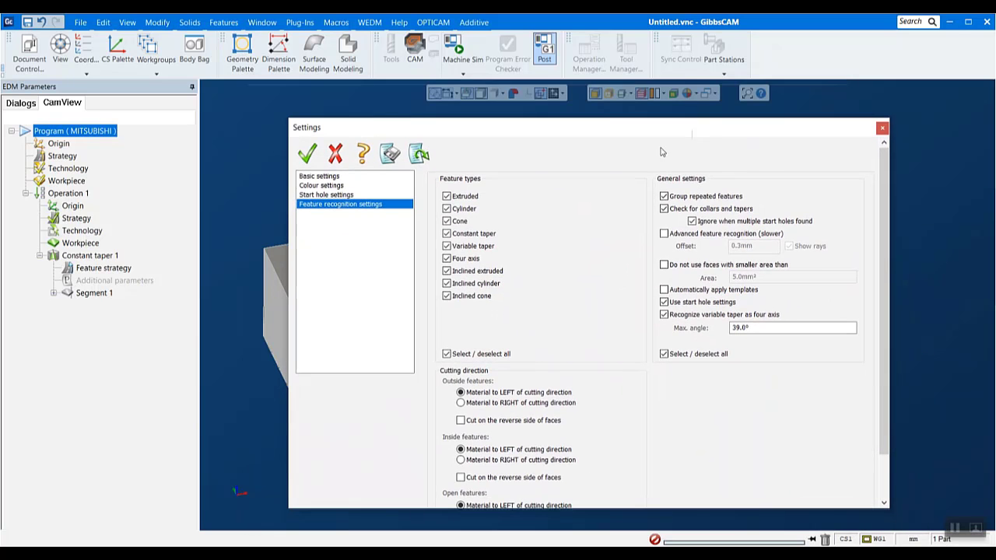
{"action": "left_click", "coordinate": [455, 259]}
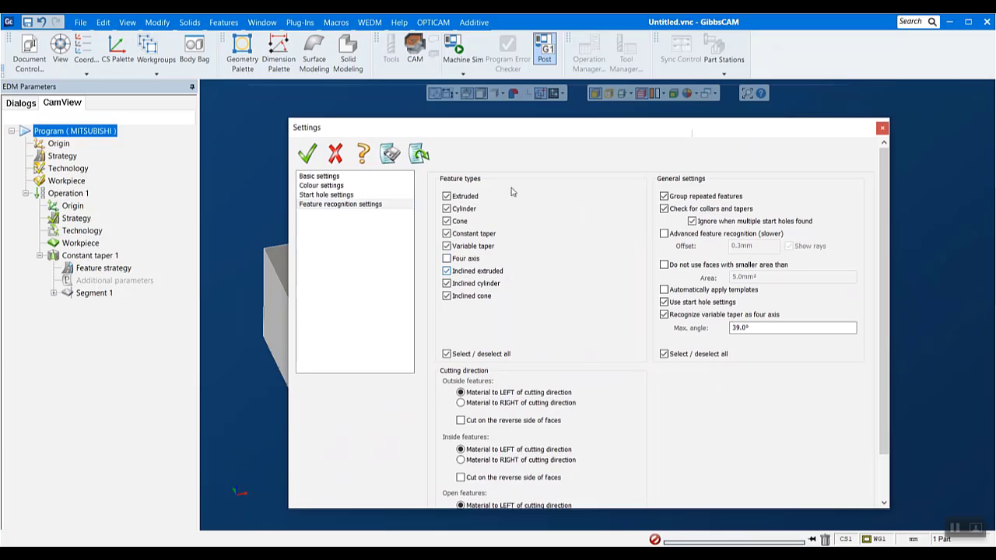
- Move the Settings dialog aside, look at the OPTICAM feature recognition command, and close the settings without accepting them to view the part
{"action": "left_click_drag", "start_coordinate": [537, 133], "coordinate": [732, 220]}
{"action": "left_click", "coordinate": [433, 22]}
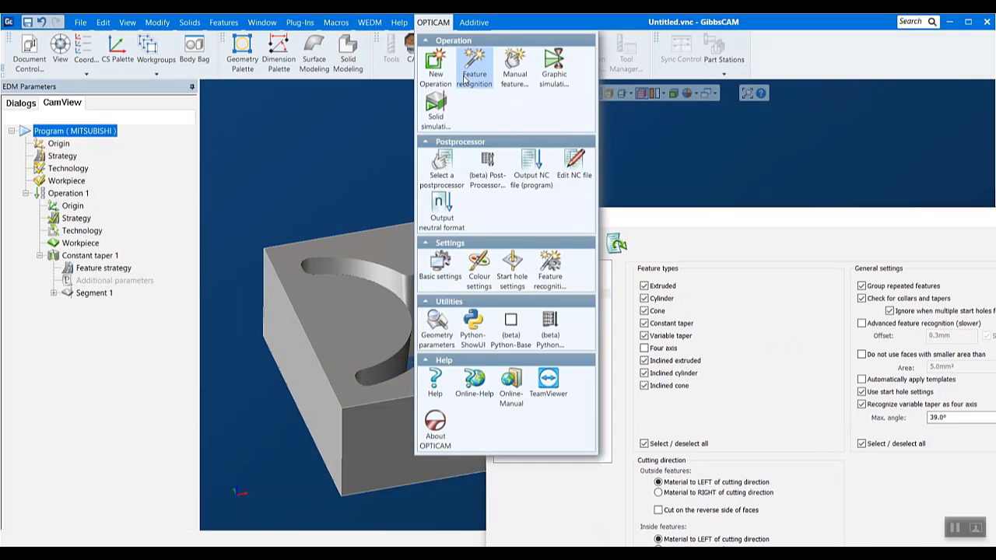
{"action": "left_click", "coordinate": [776, 223]}
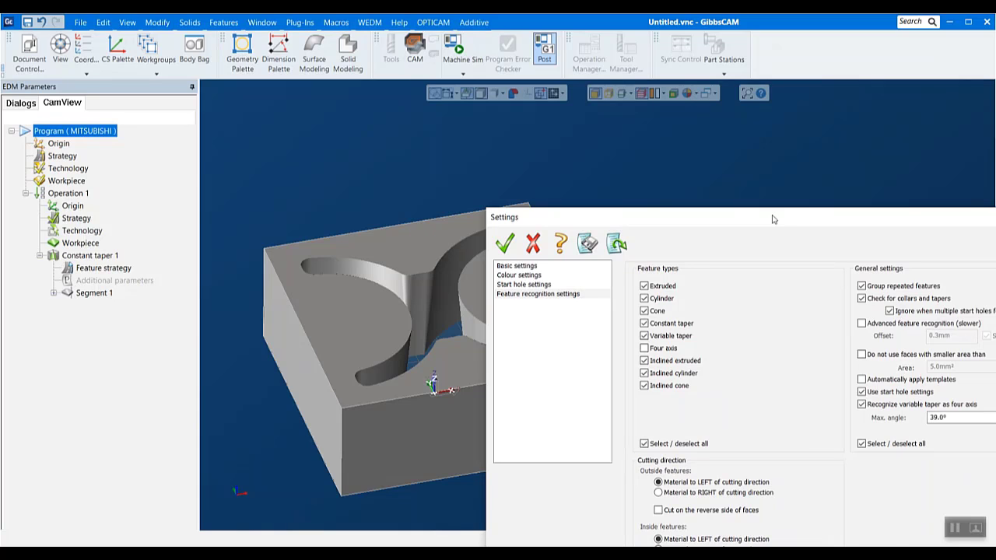
{"action": "left_click_drag", "start_coordinate": [772, 218], "coordinate": [559, 141]}
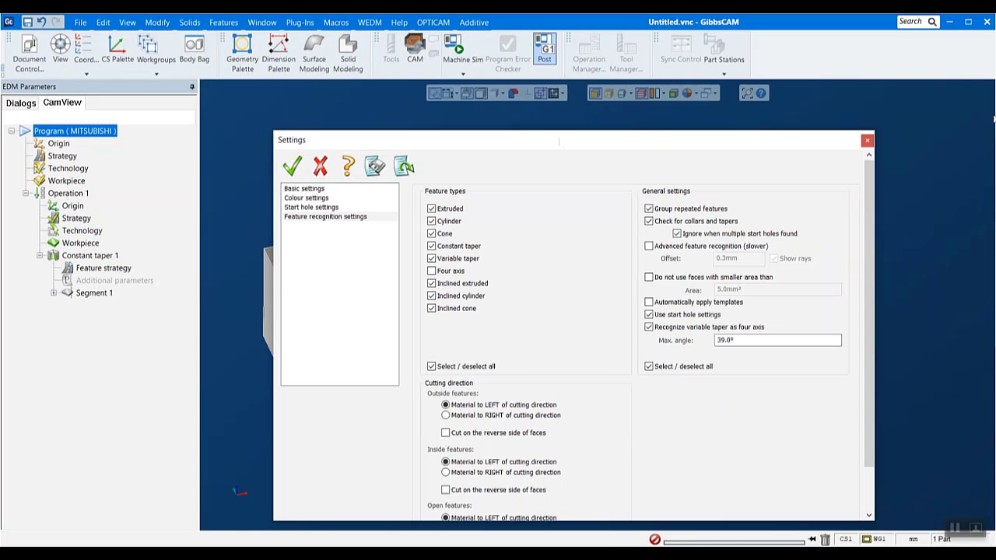
{"action": "left_click", "coordinate": [867, 142]}
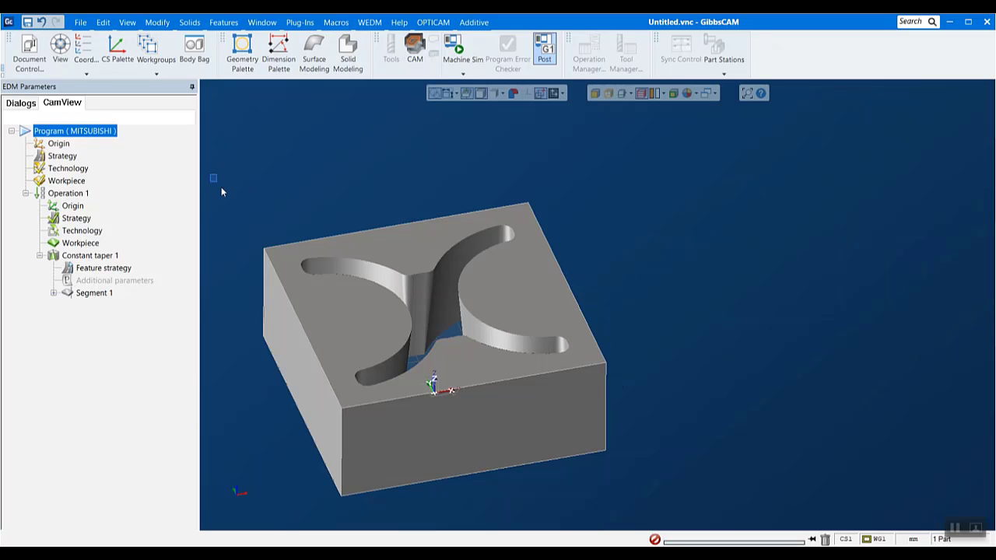
{"action": "left_click_drag", "start_coordinate": [221, 191], "coordinate": [681, 522]}
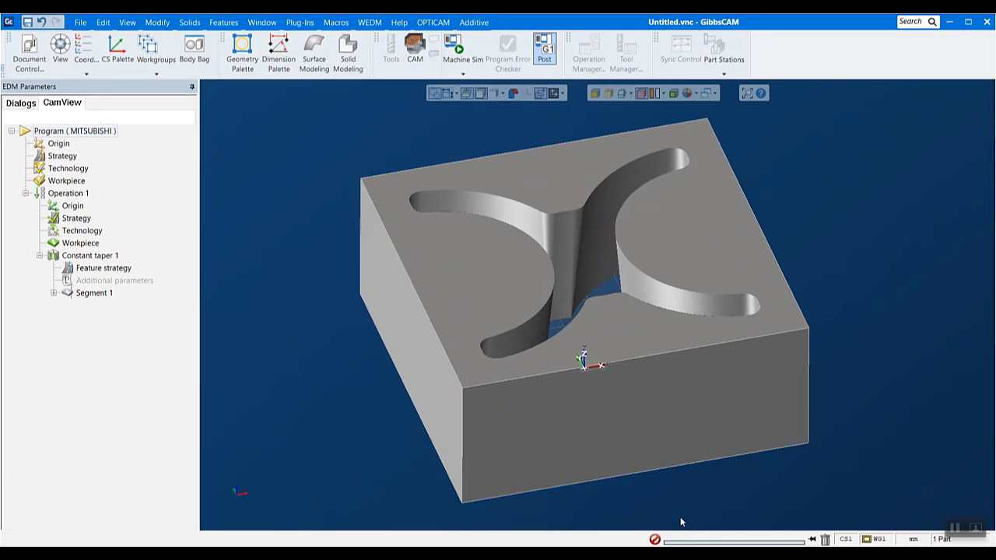